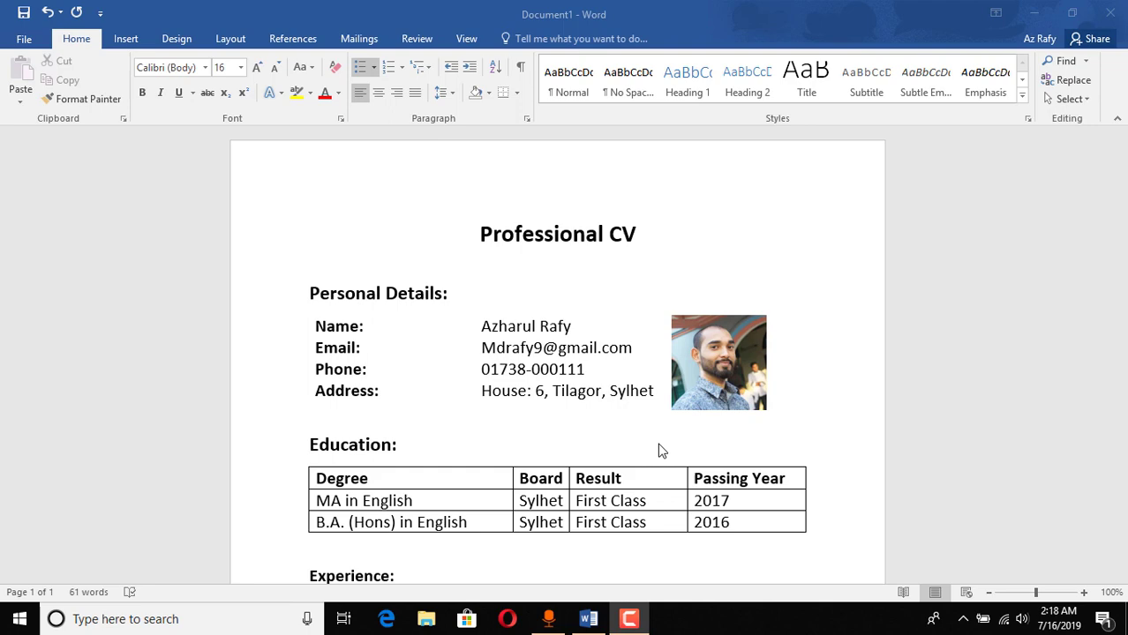
Step: Scroll through the existing sample CV, checking the name and e-mail in the personal details
scroll(549, 413, "down", 1)
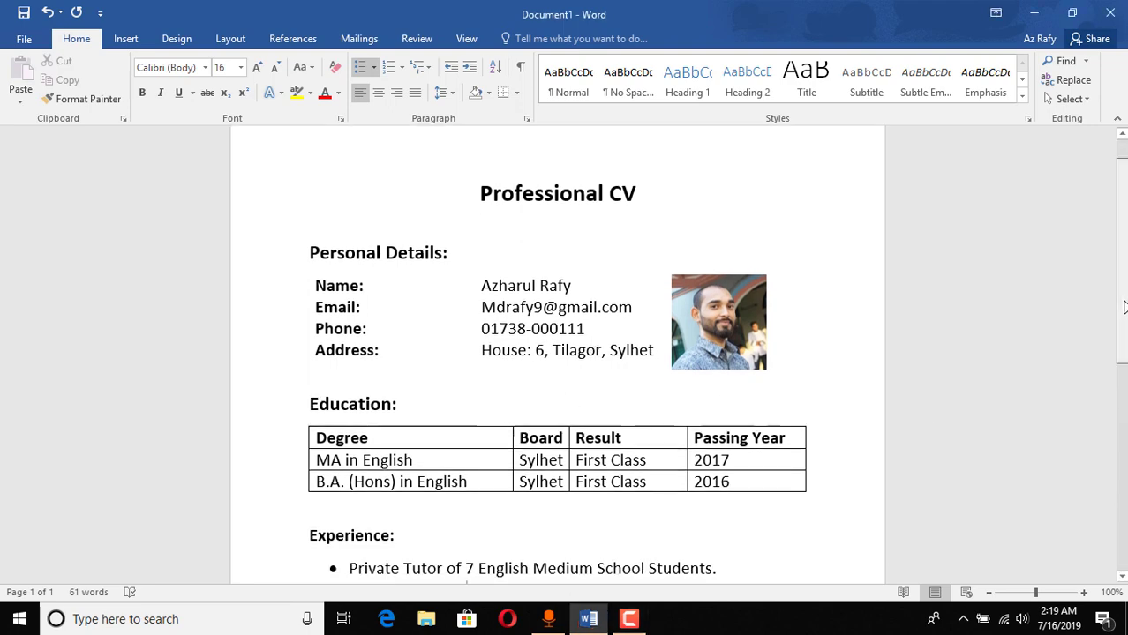
left_click_drag(1125, 306, 1125, 523)
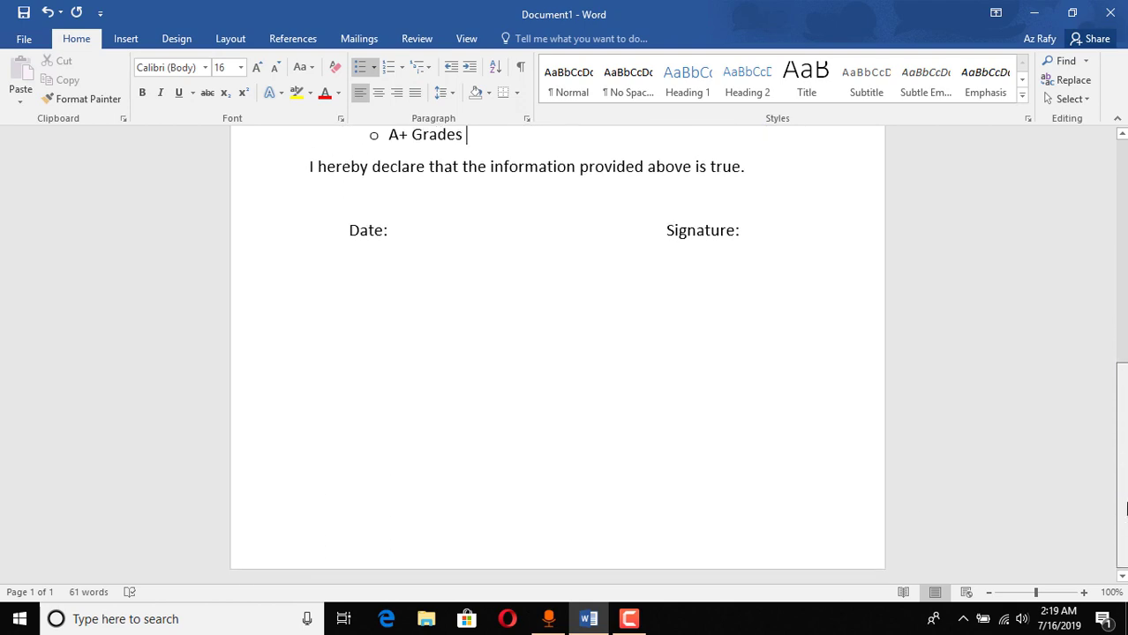
scroll(557, 353, "up", 8)
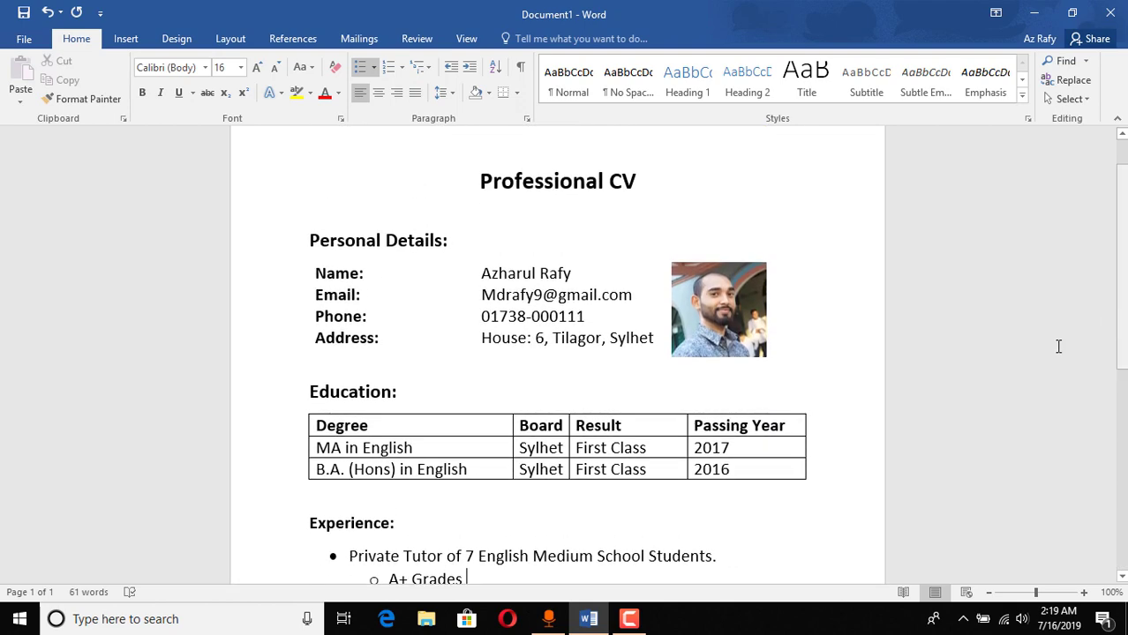
scroll(521, 455, "down", 3)
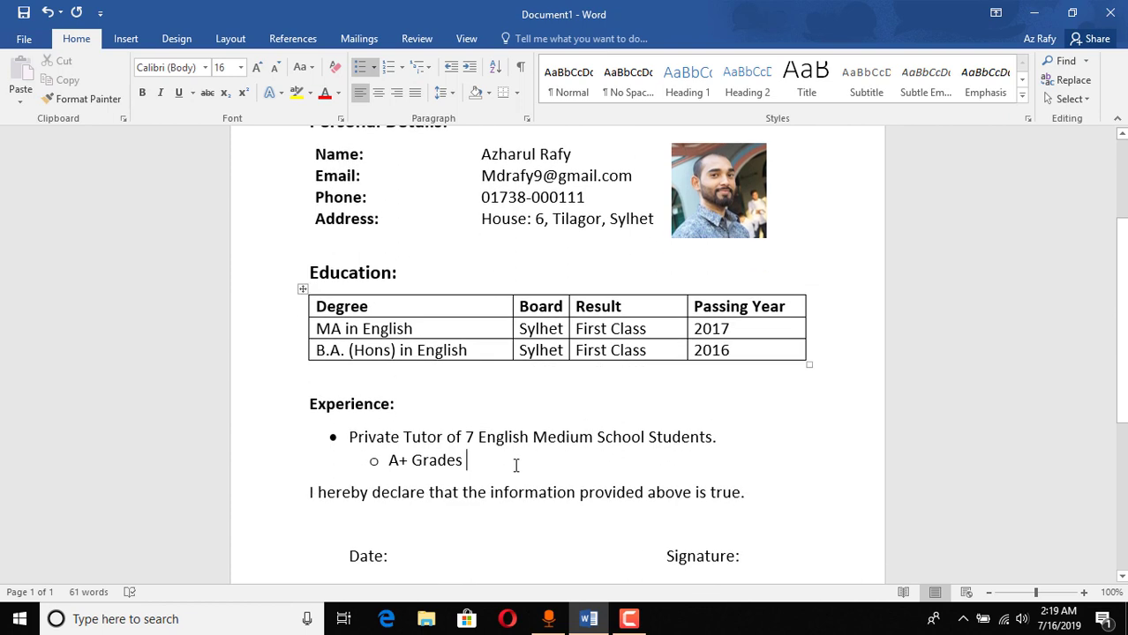
scroll(517, 459, "up", 2)
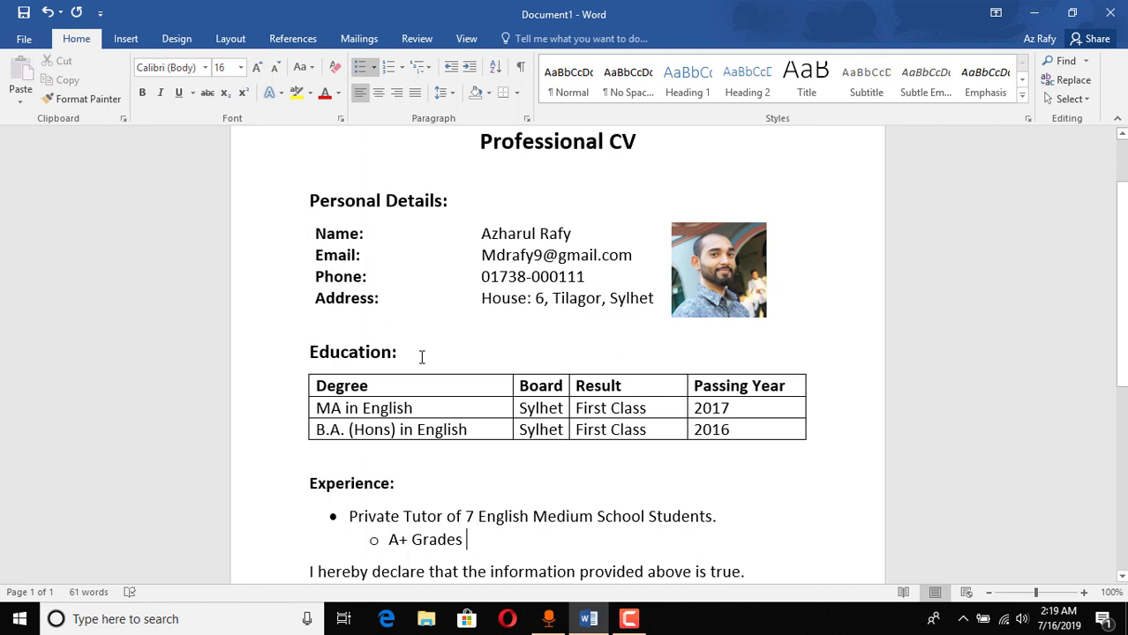
scroll(422, 357, "up", 2)
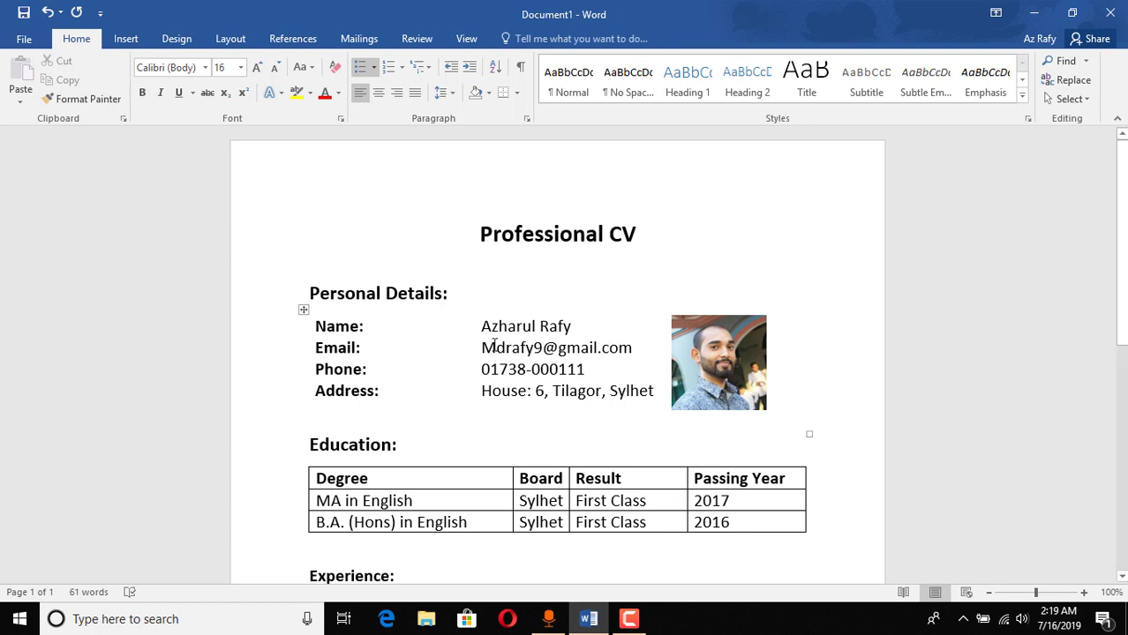
scroll(623, 411, "down", 1)
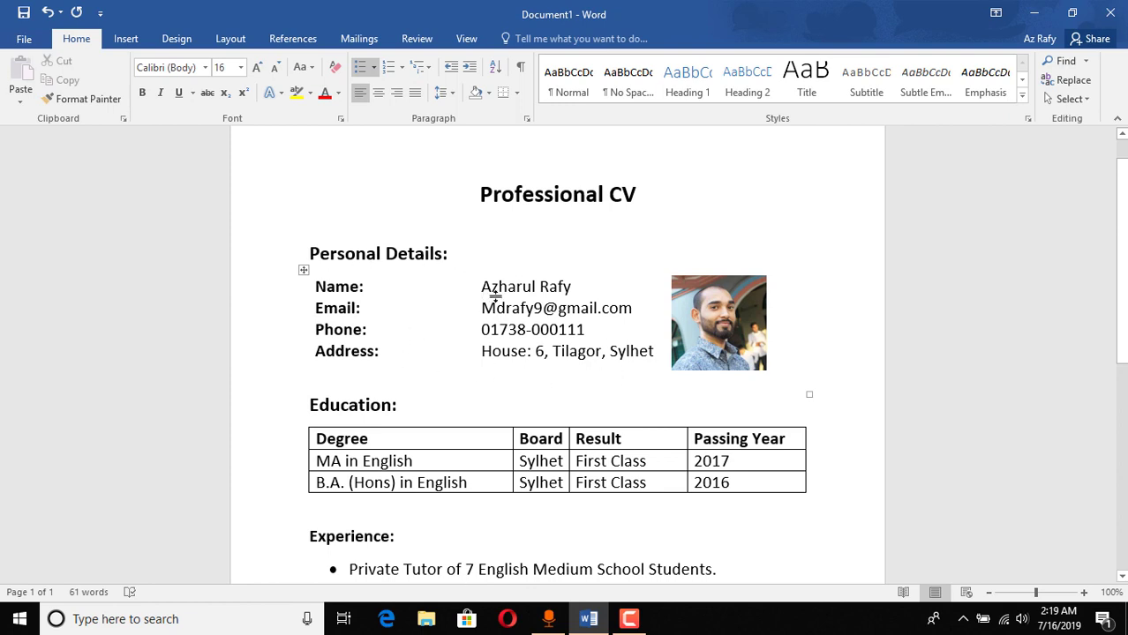
left_click_drag(494, 292, 540, 289)
left_click_drag(482, 309, 597, 309)
key("Up")
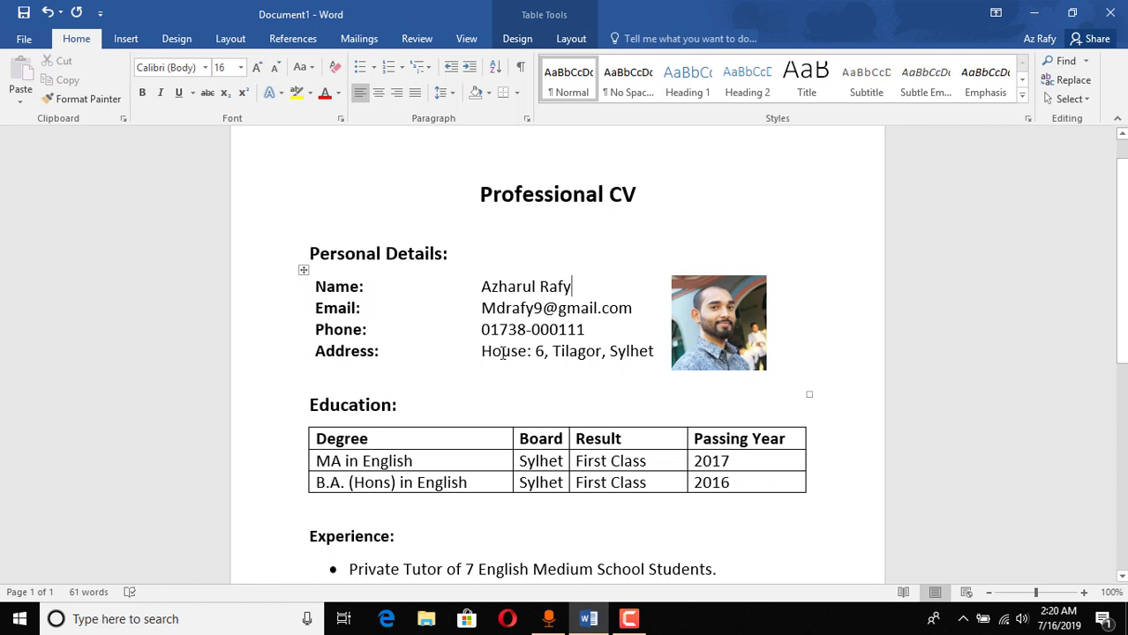
scroll(501, 352, "down", 2)
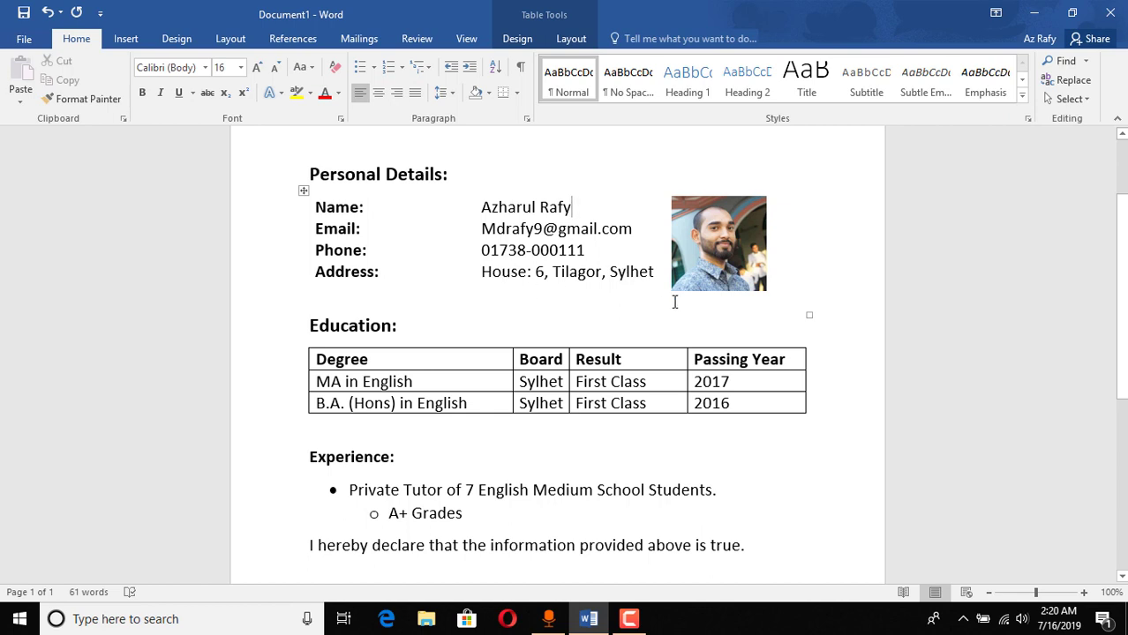
scroll(637, 298, "up", 1)
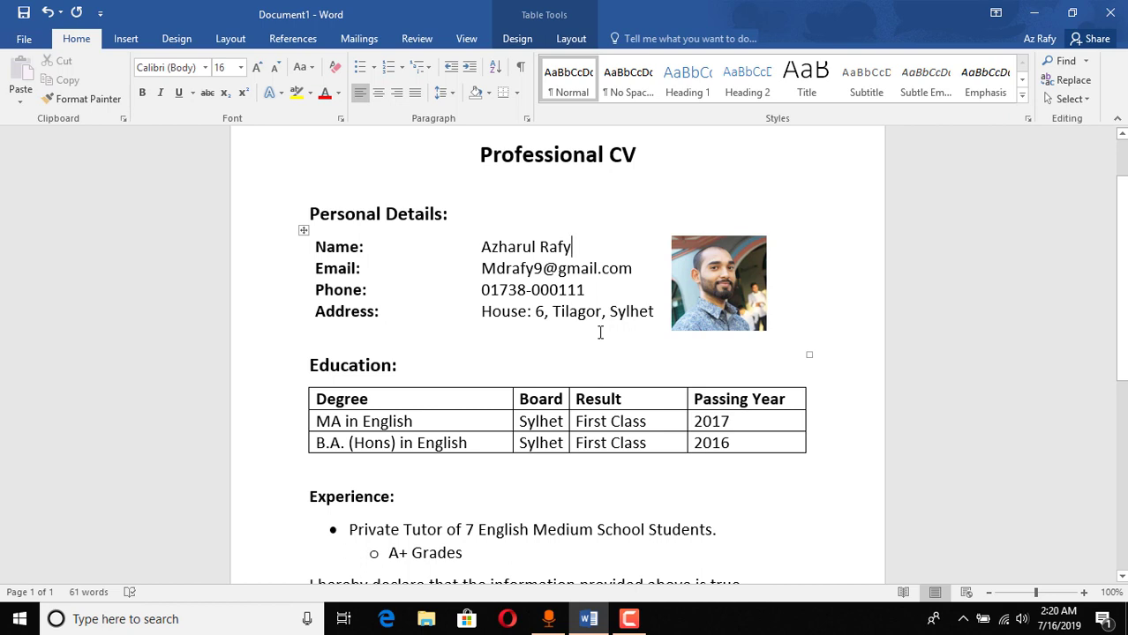
scroll(456, 390, "down", 2)
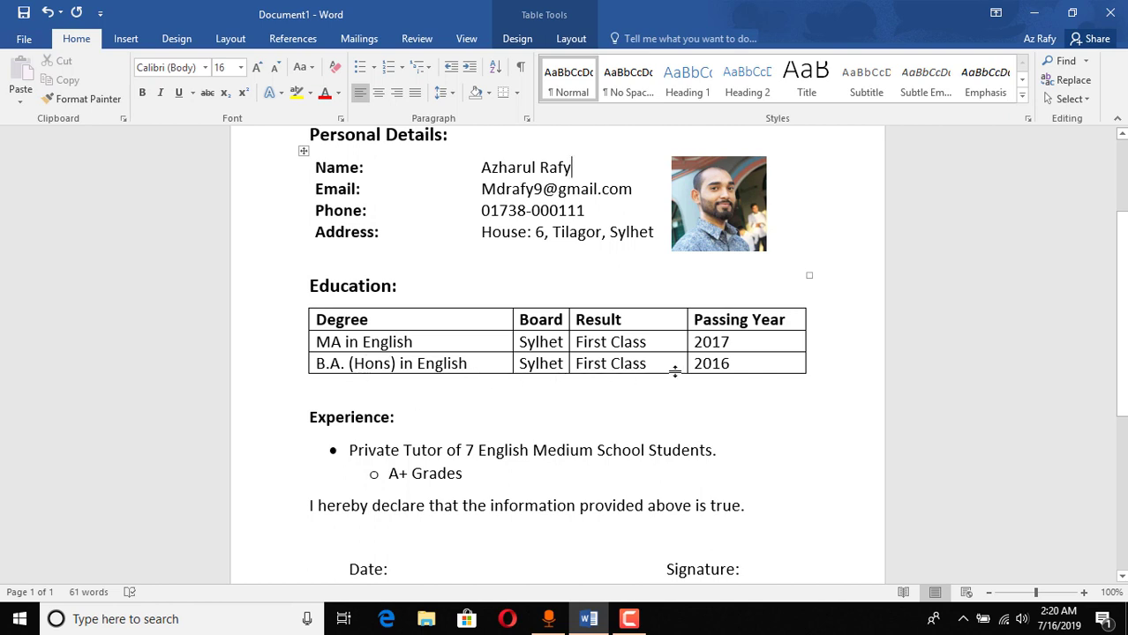
scroll(672, 371, "down", 2)
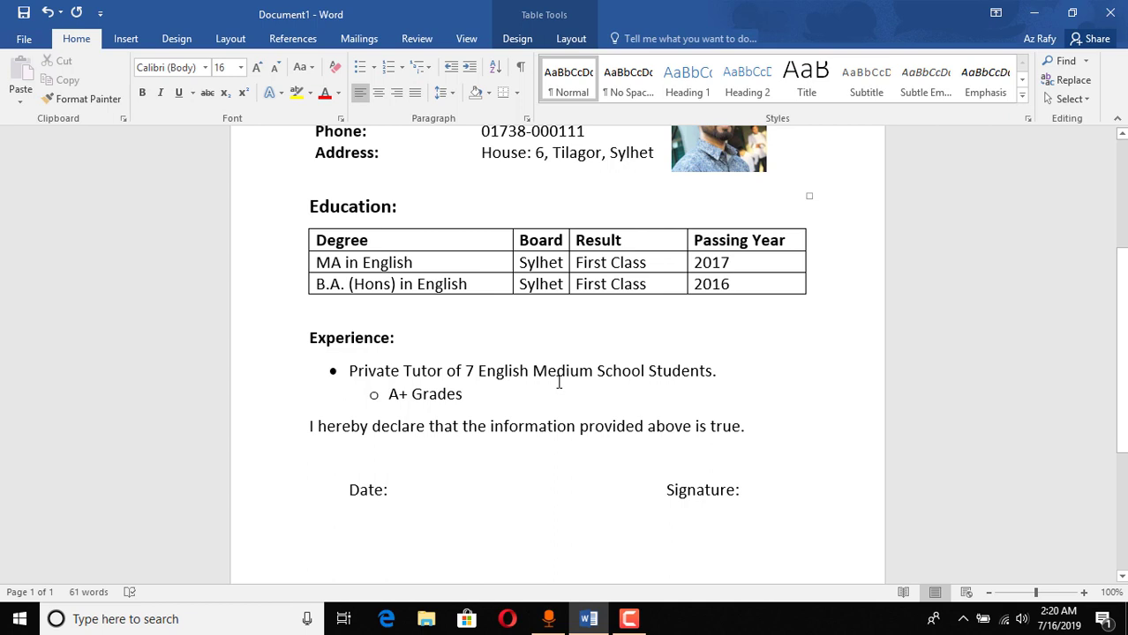
scroll(556, 382, "down", 2)
scroll(559, 382, "up", 1)
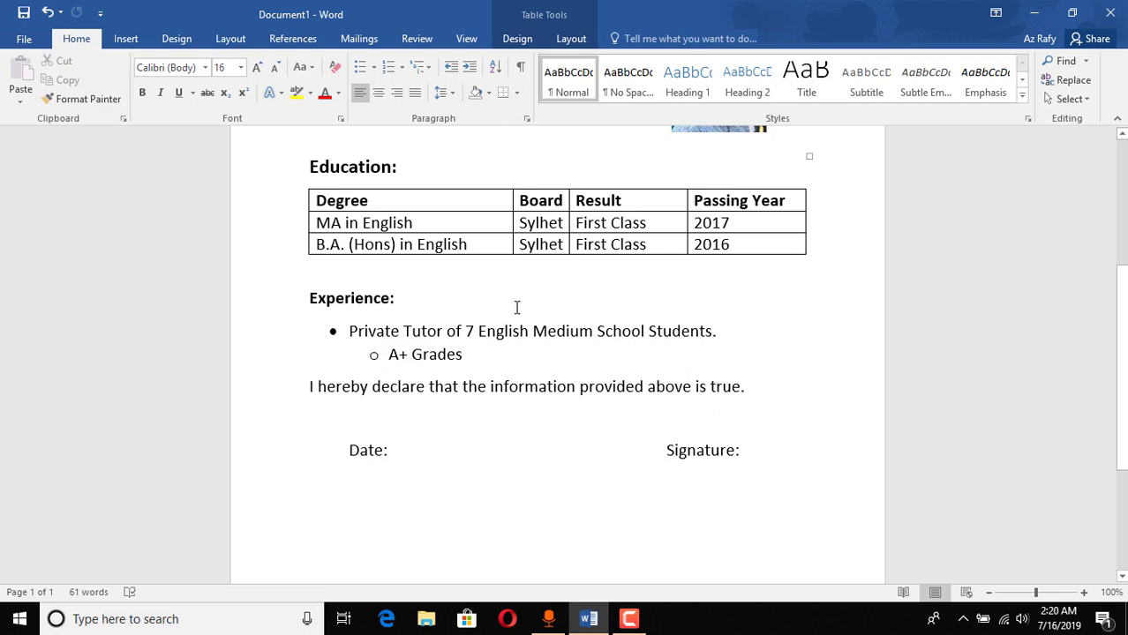
scroll(518, 307, "up", 5)
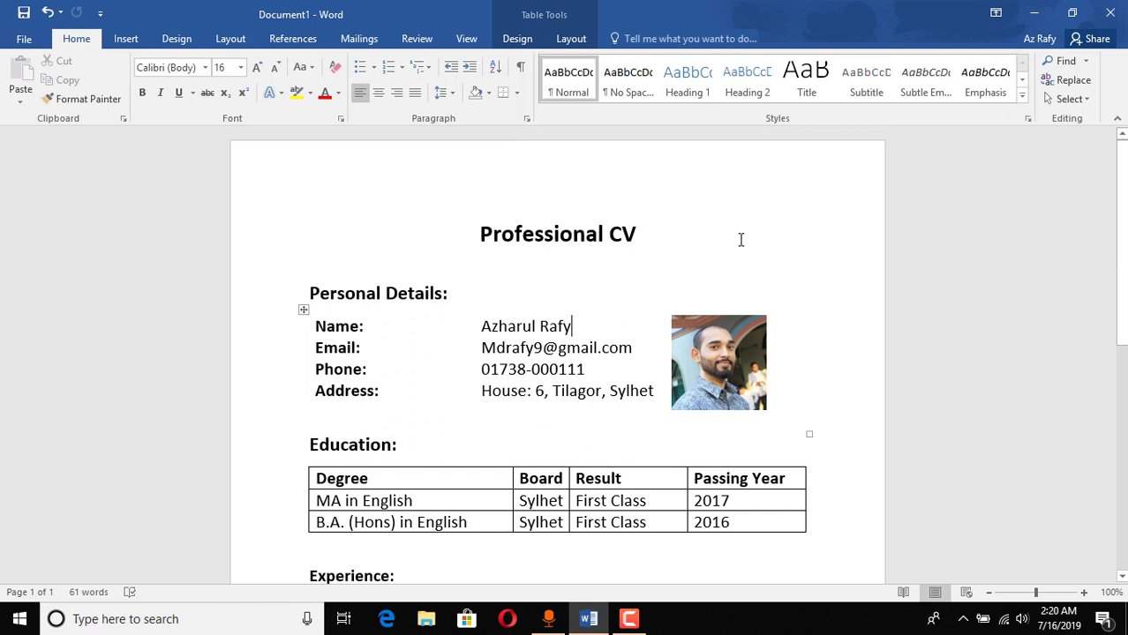
scroll(662, 396, "down", 3)
scroll(662, 396, "down", 2)
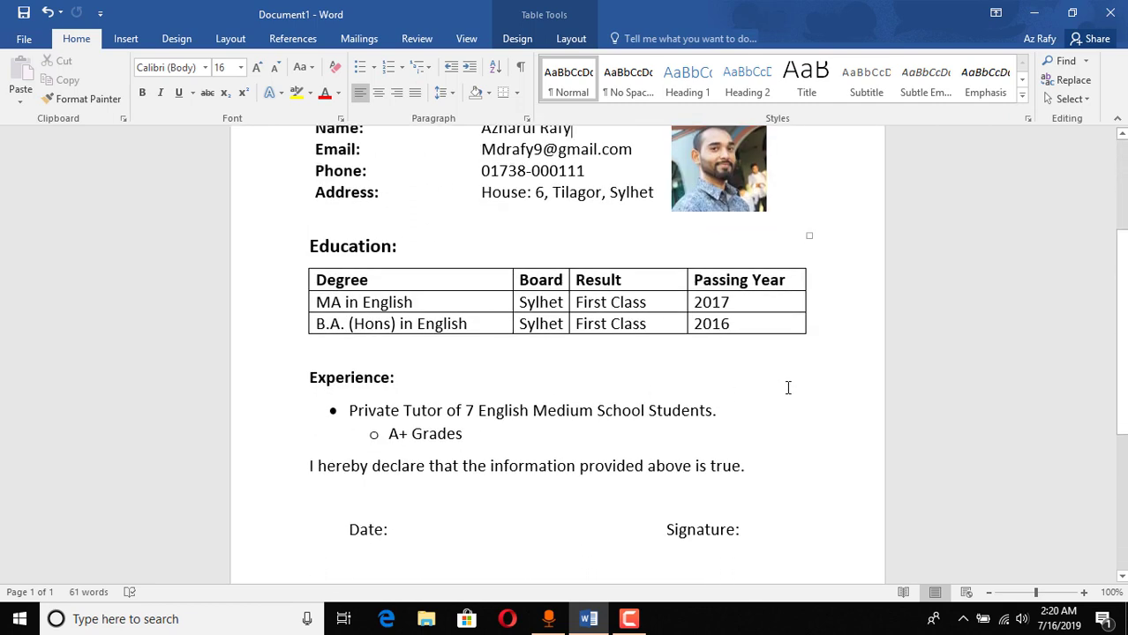
scroll(273, 520, "down", 2)
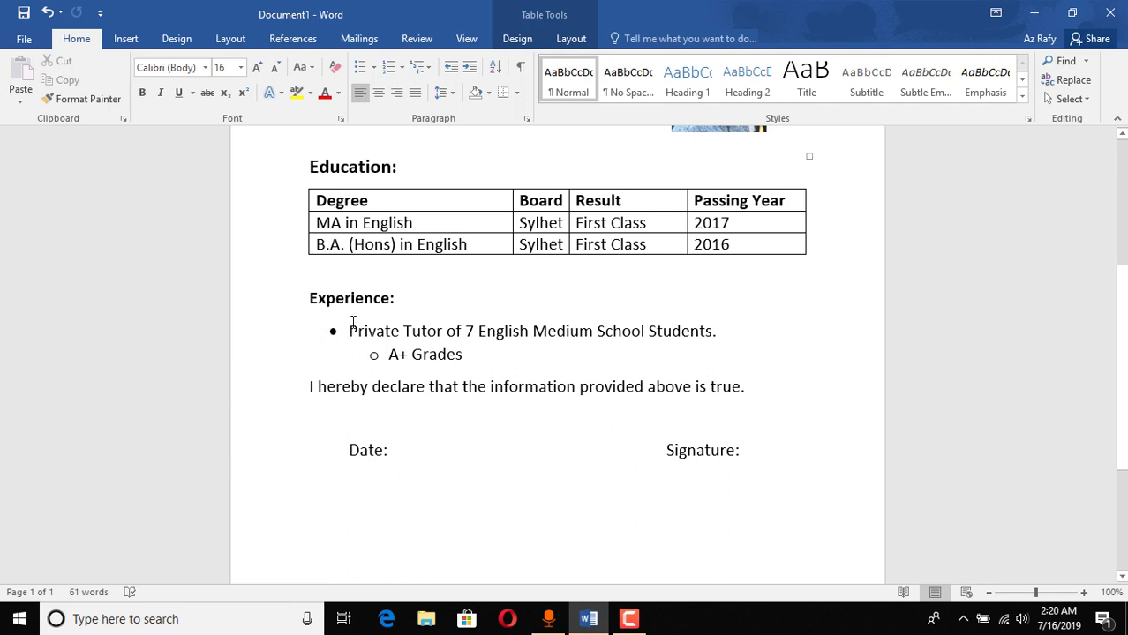
scroll(390, 373, "up", 1)
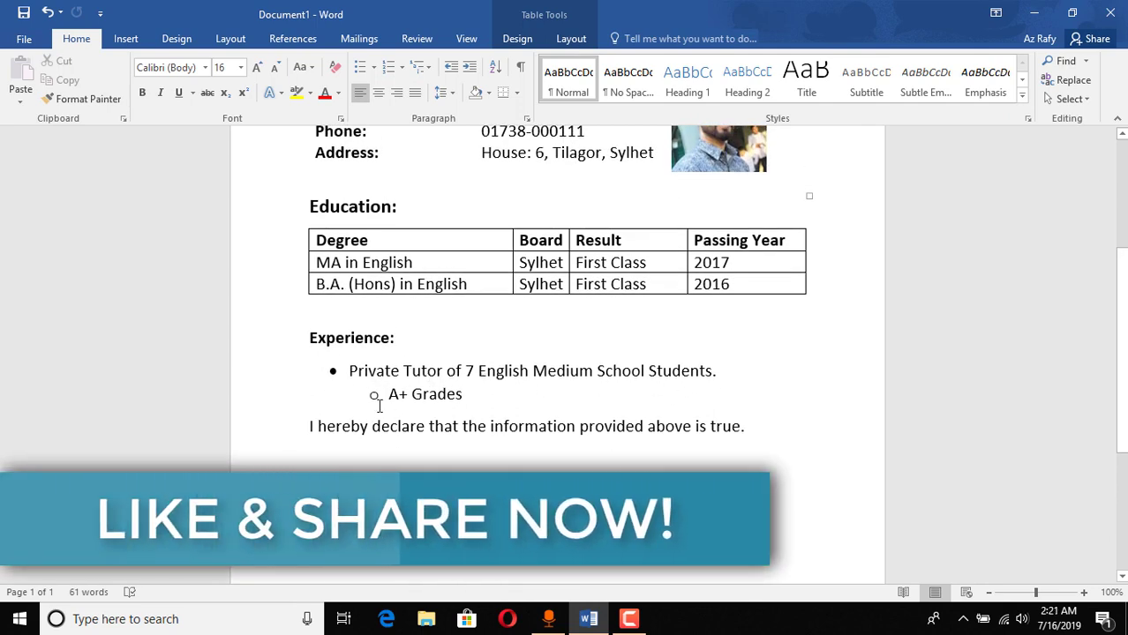
Step: Review the sample's A+ Grades line, Experience bullets, declaration sentence and Date line
left_click_drag(466, 394, 390, 395)
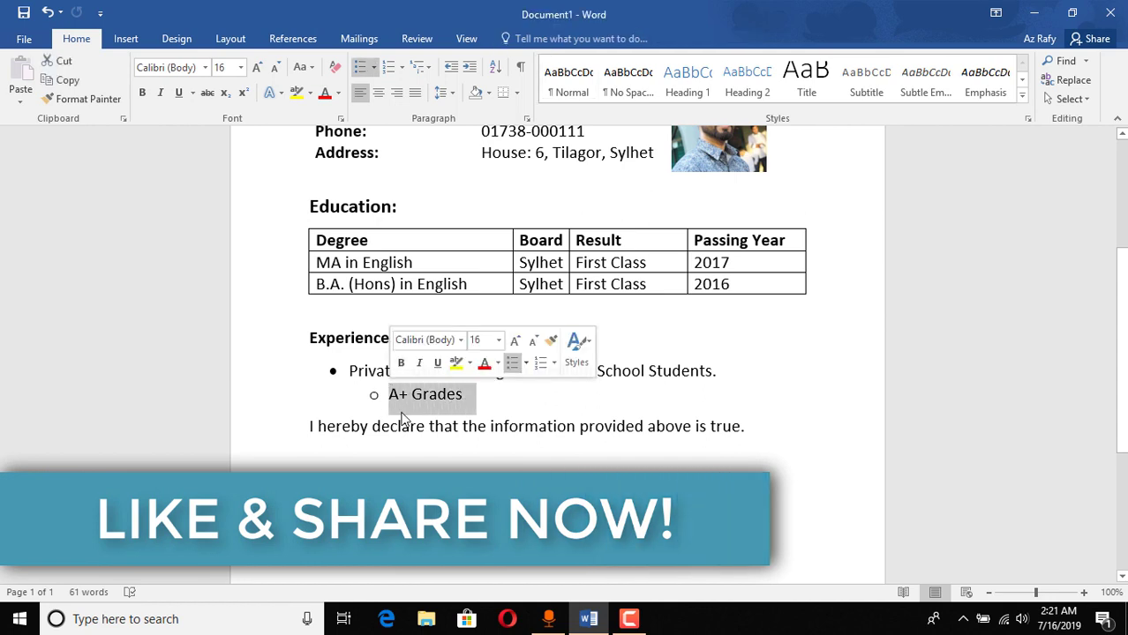
scroll(622, 432, "up", 1)
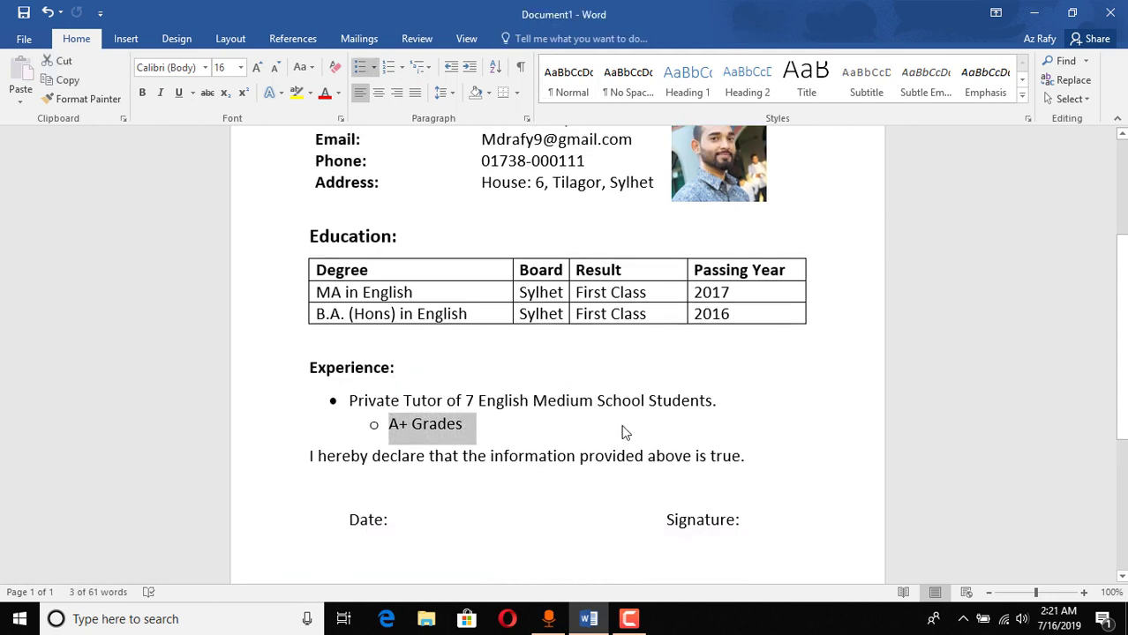
left_click(607, 425)
scroll(618, 424, "up", 3)
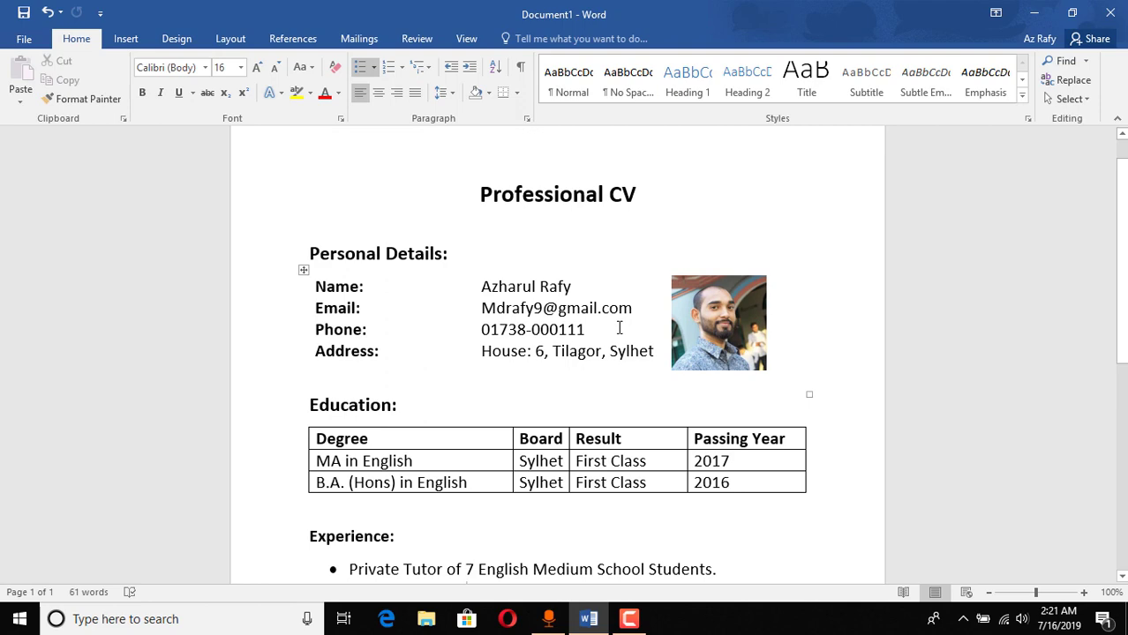
scroll(461, 420, "down", 3)
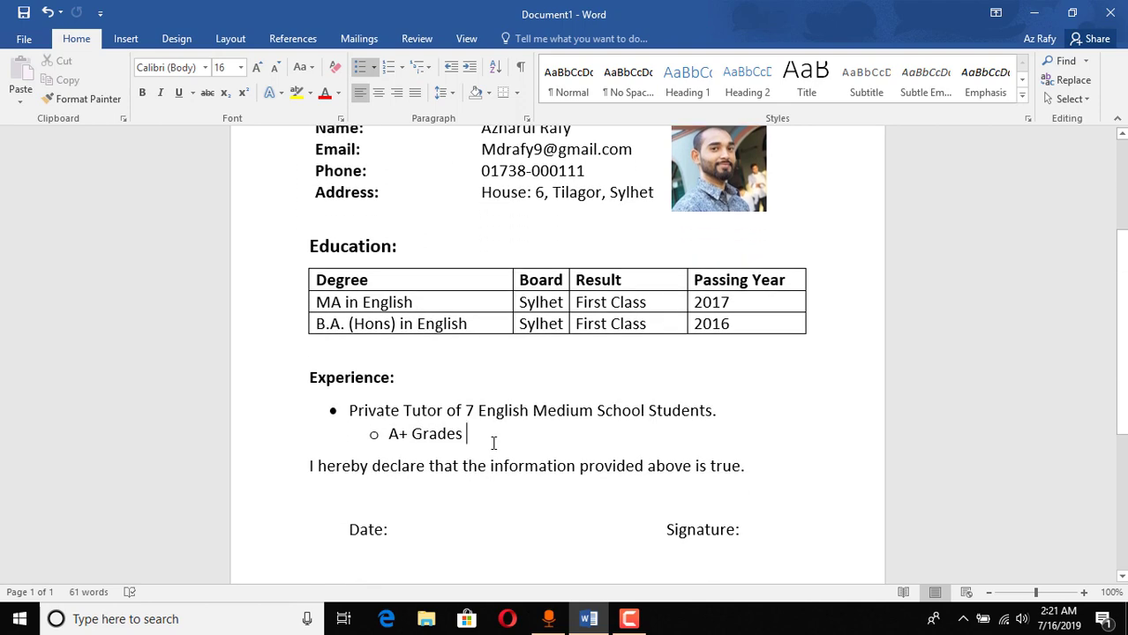
scroll(494, 443, "up", 3)
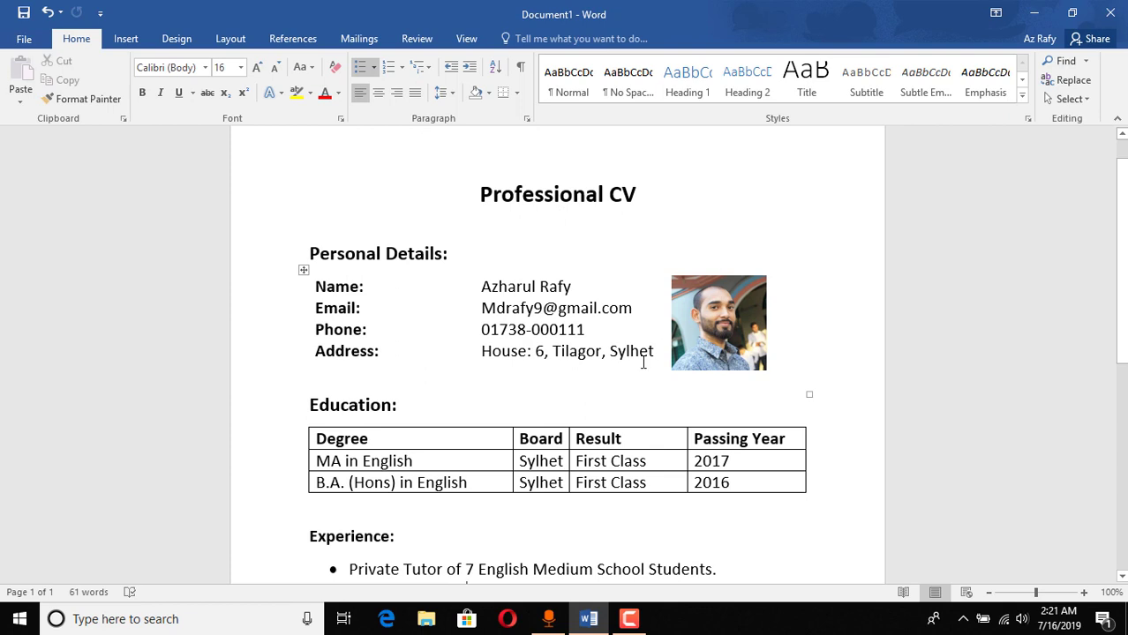
scroll(643, 363, "down", 3)
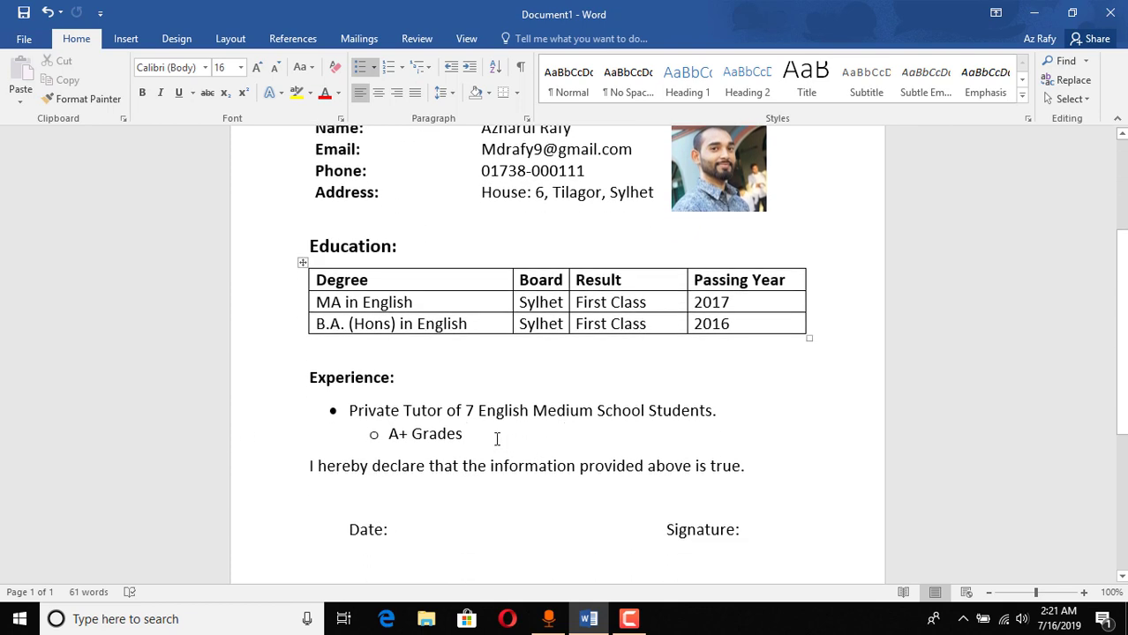
left_click_drag(536, 432, 302, 415)
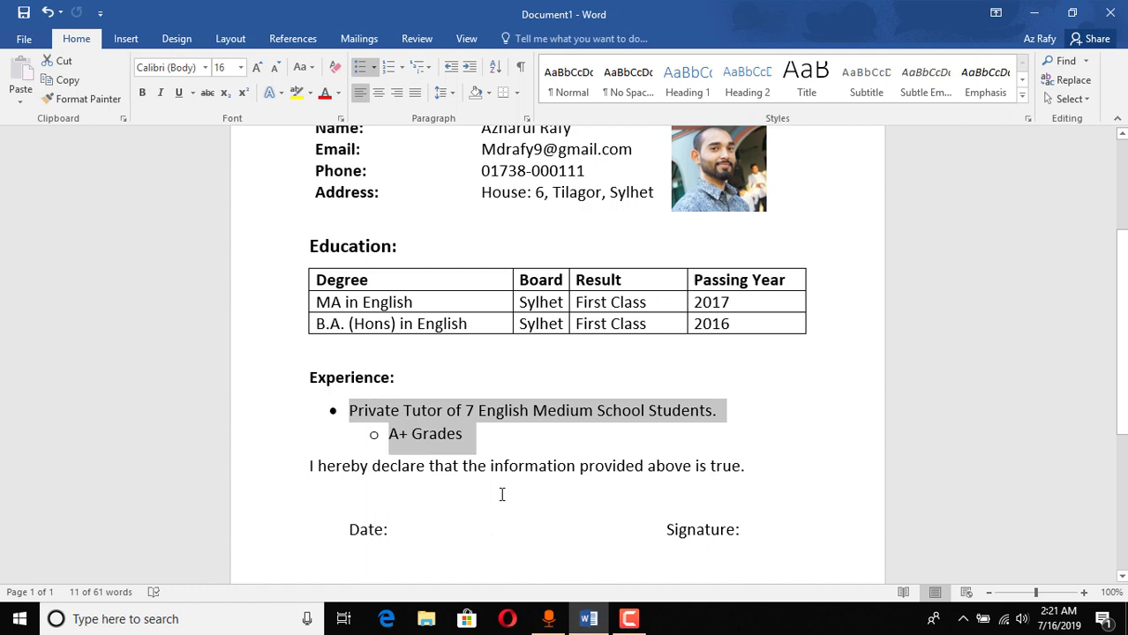
scroll(473, 494, "down", 1)
left_click(470, 391)
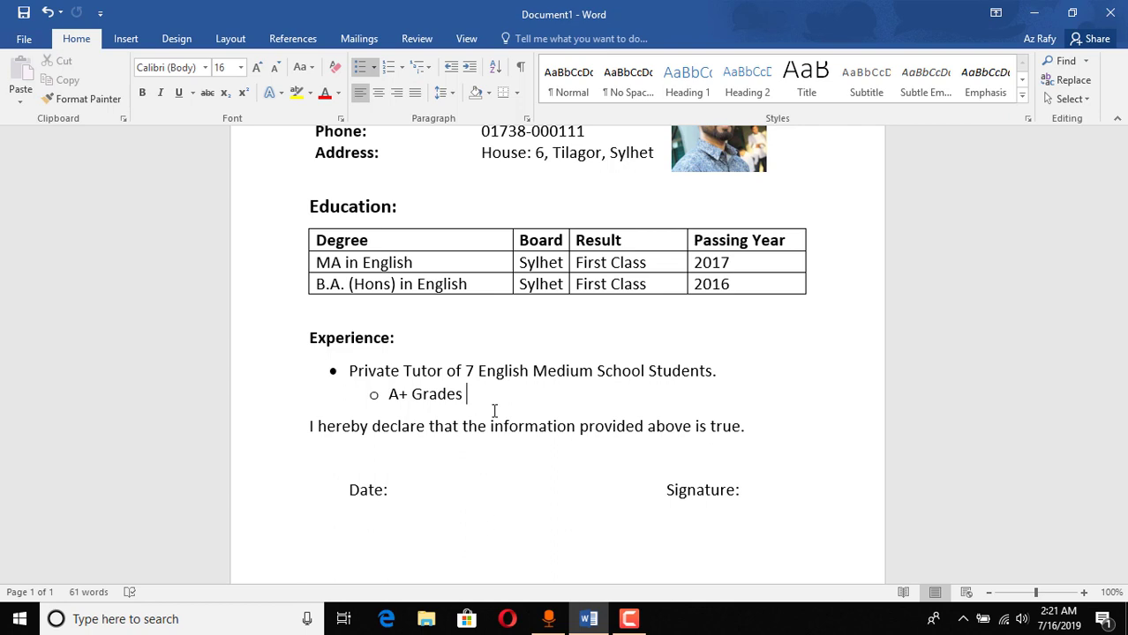
scroll(446, 500, "down", 1)
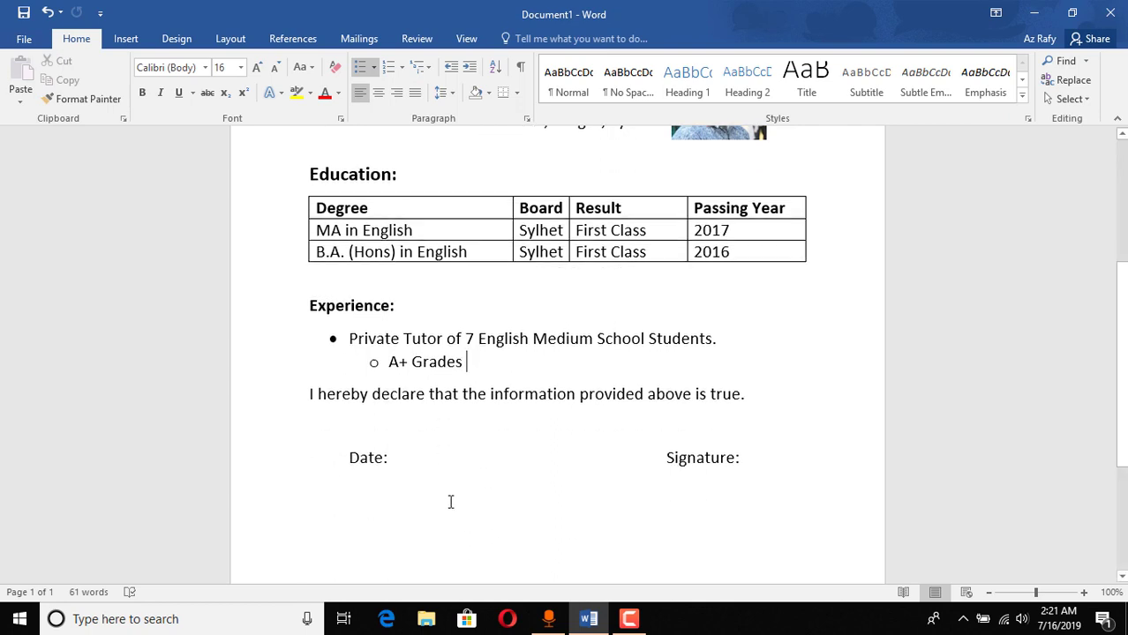
left_click_drag(491, 358, 312, 327)
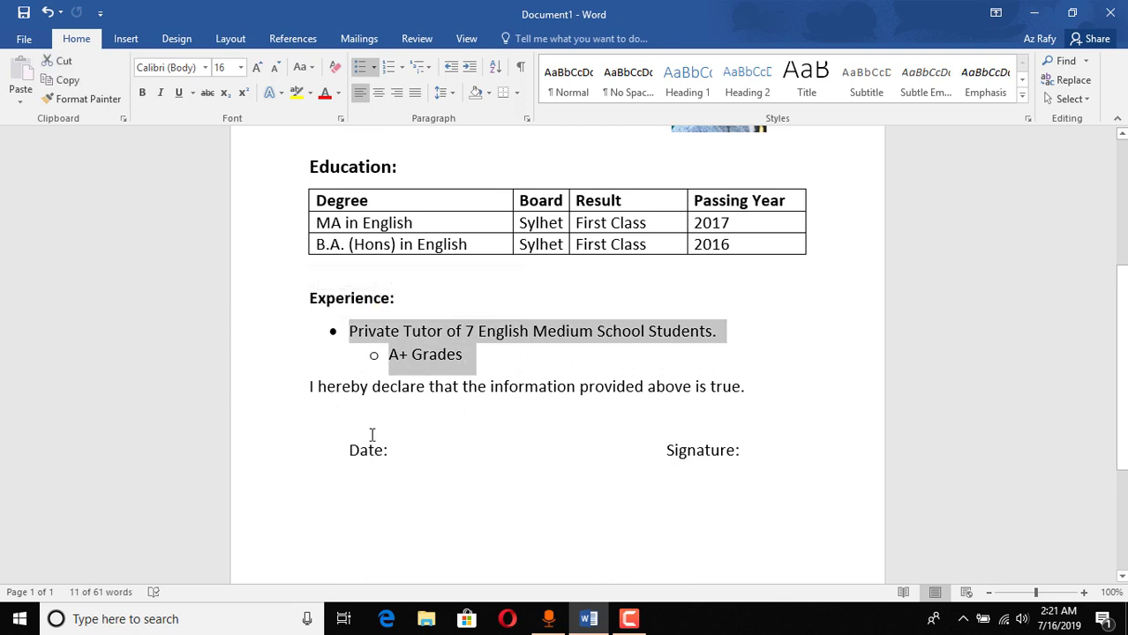
left_click(365, 404)
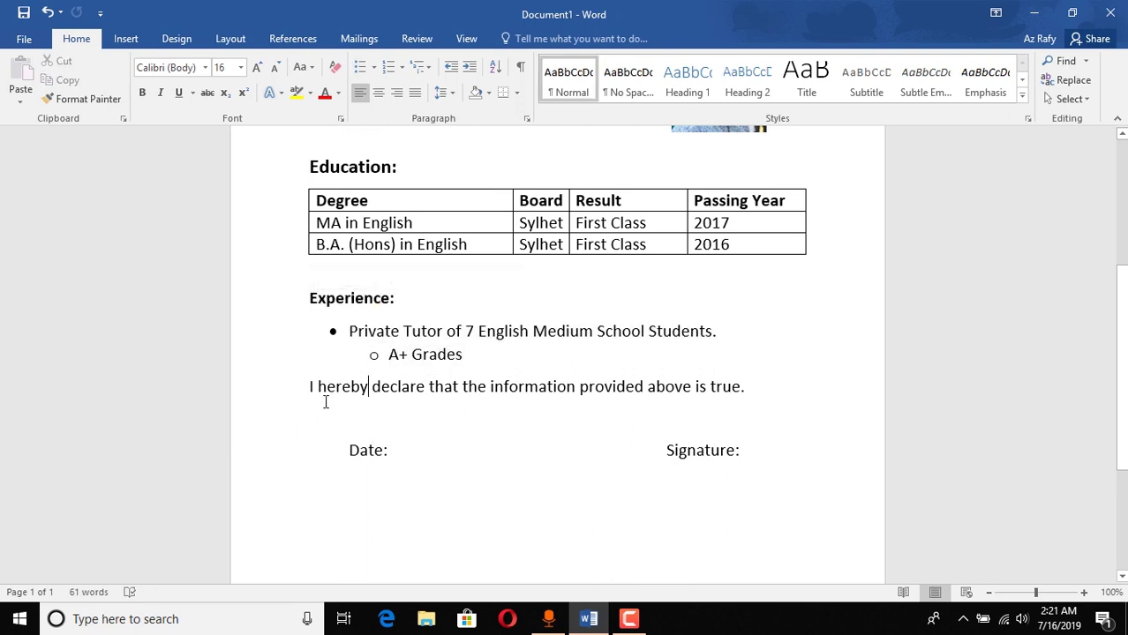
left_click(757, 394)
scroll(765, 414, "up", 2)
scroll(759, 472, "down", 1)
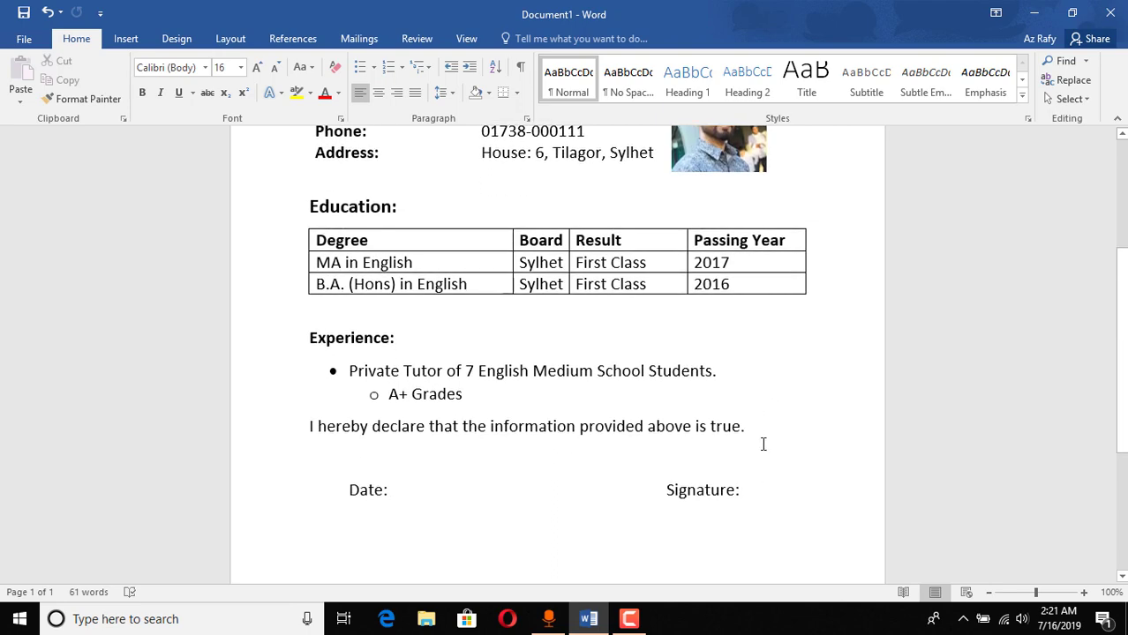
scroll(761, 440, "up", 3)
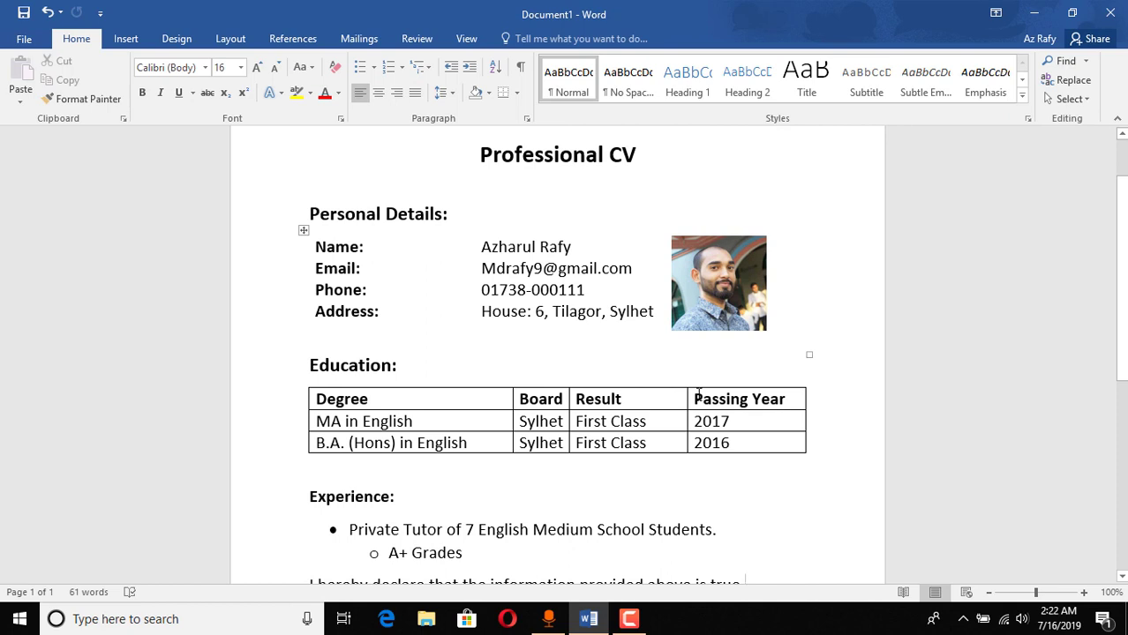
scroll(753, 390, "down", 5)
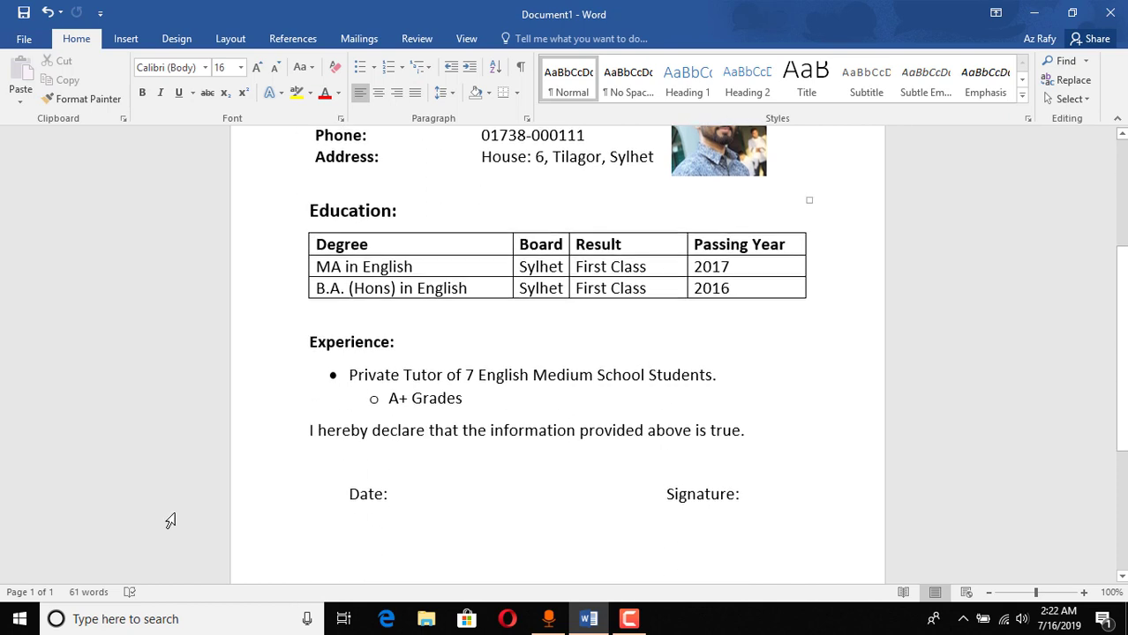
left_click_drag(808, 338, 323, 344)
left_click(398, 438)
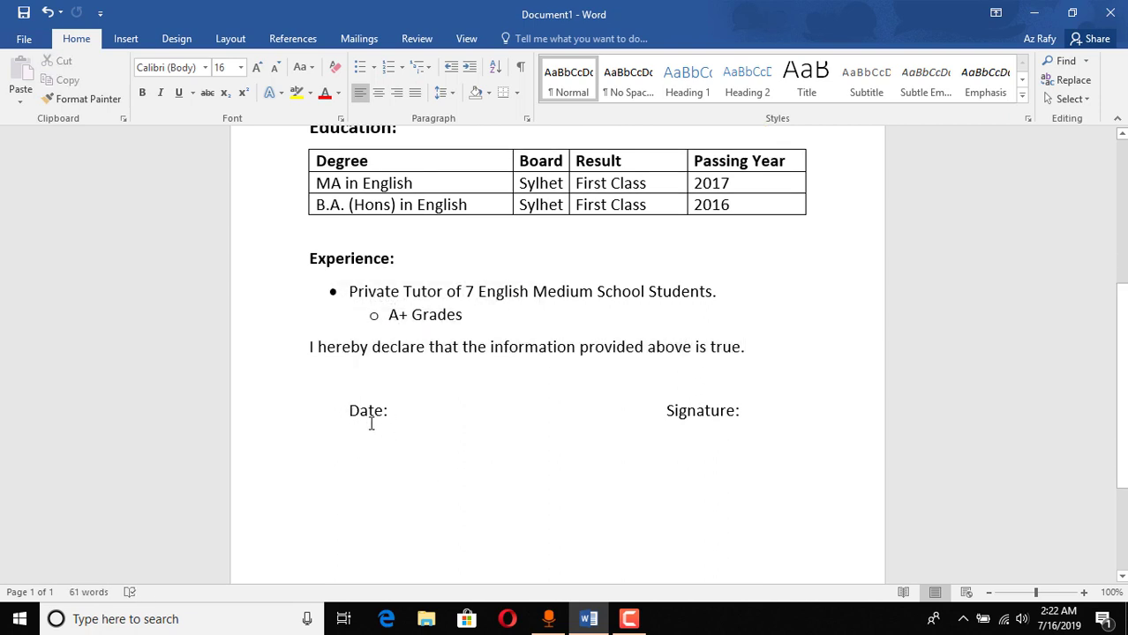
left_click(349, 443)
double_click(358, 445)
scroll(835, 464, "up", 3)
scroll(835, 464, "up", 3)
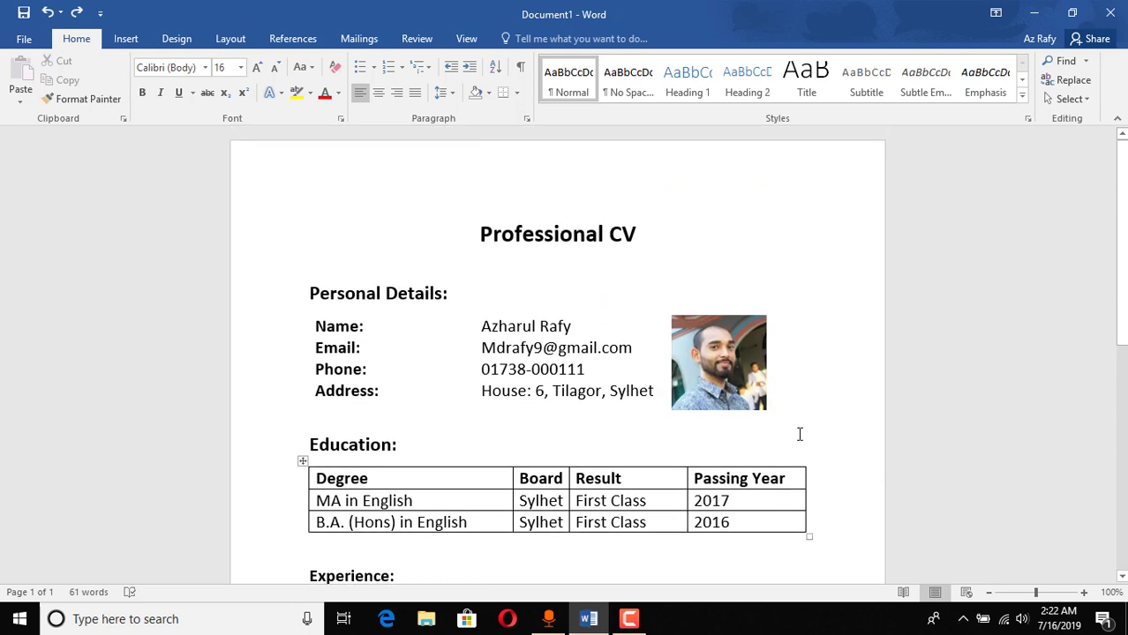
scroll(786, 446, "down", 2)
scroll(794, 452, "up", 2)
scroll(398, 330, "down", 3)
scroll(636, 336, "up", 3)
Step: Create a new blank Word document
left_click(24, 40)
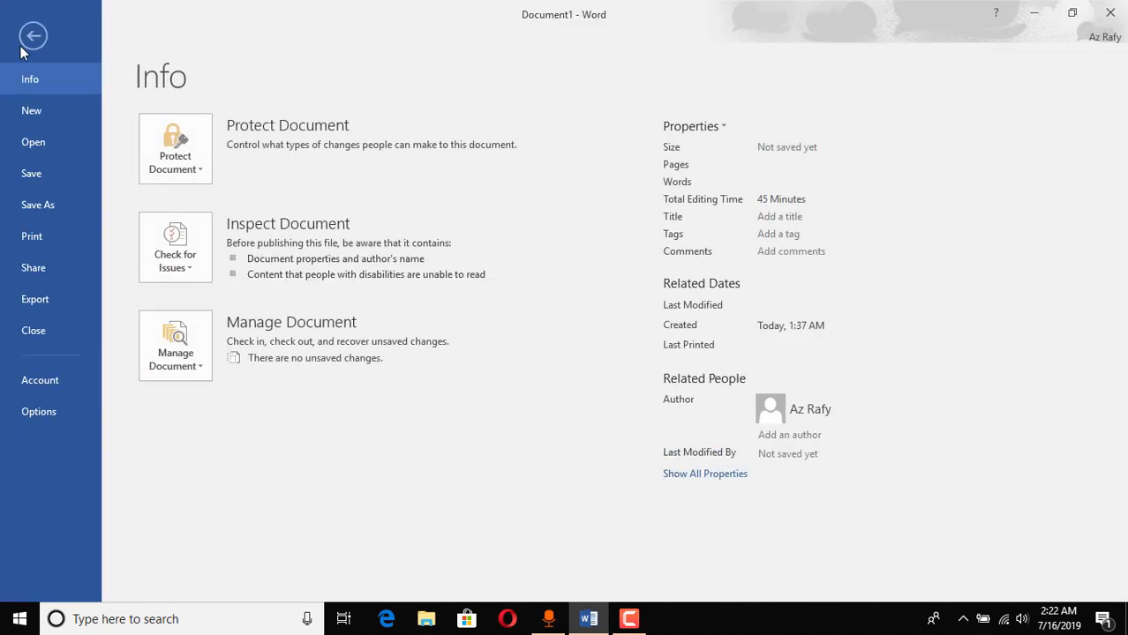
left_click(34, 112)
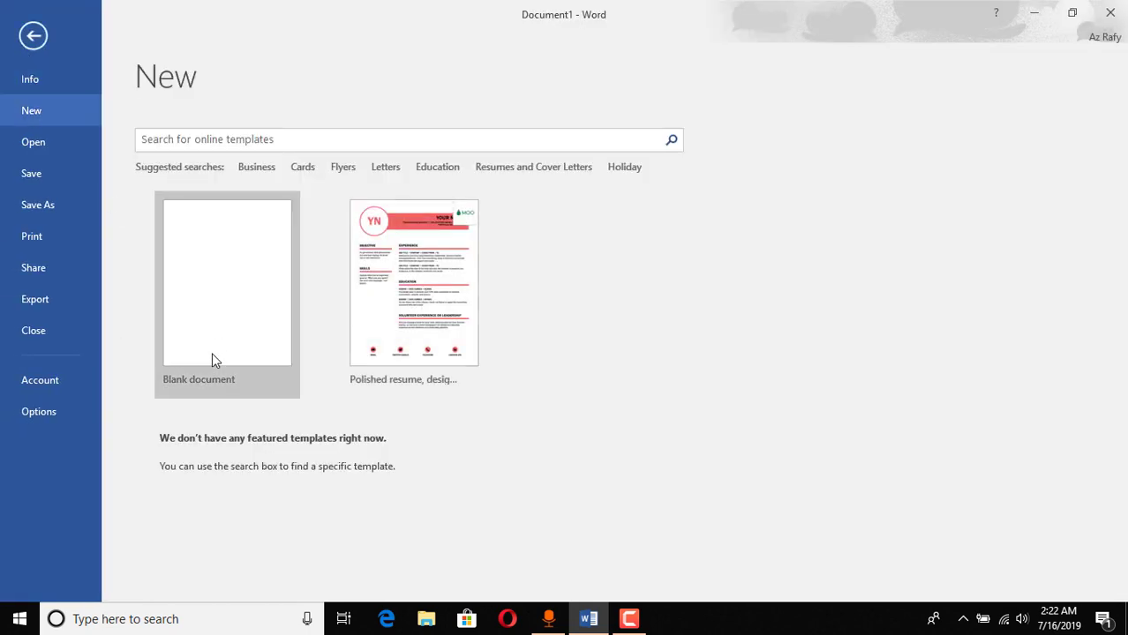
left_click(216, 327)
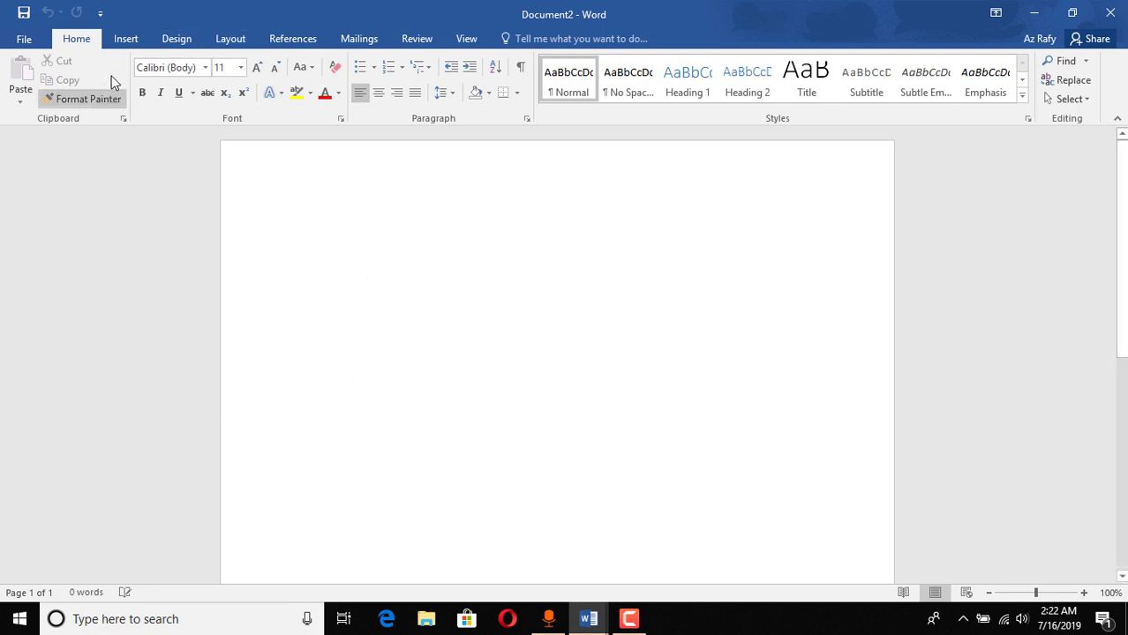
Step: Set the page size to A4 and begin typing the 'Professional CV' title
left_click(223, 38)
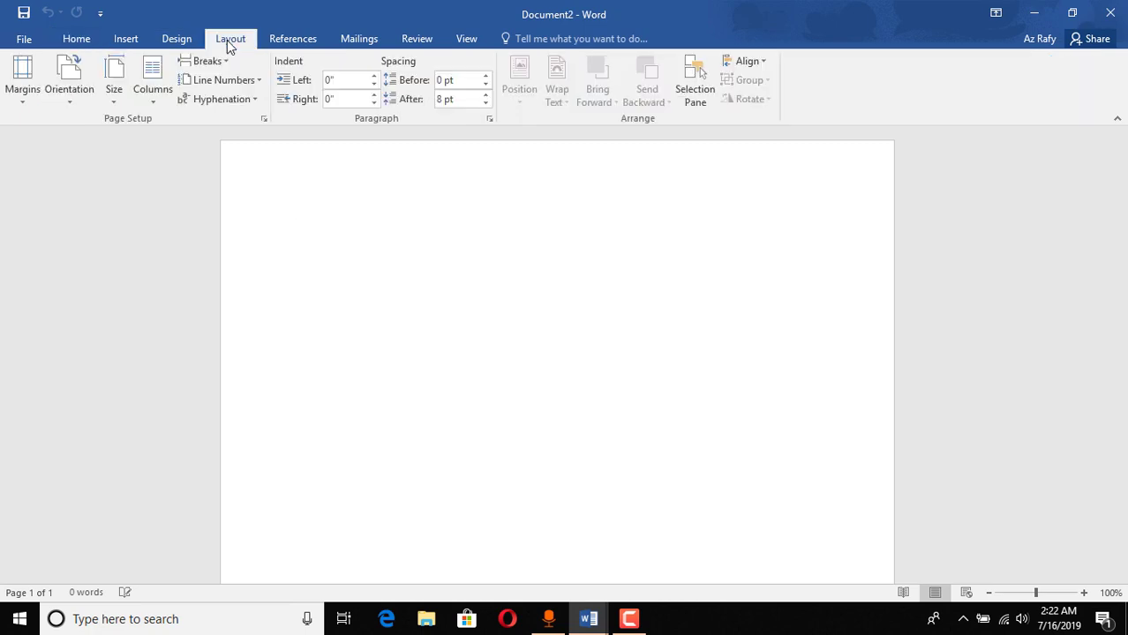
left_click(122, 95)
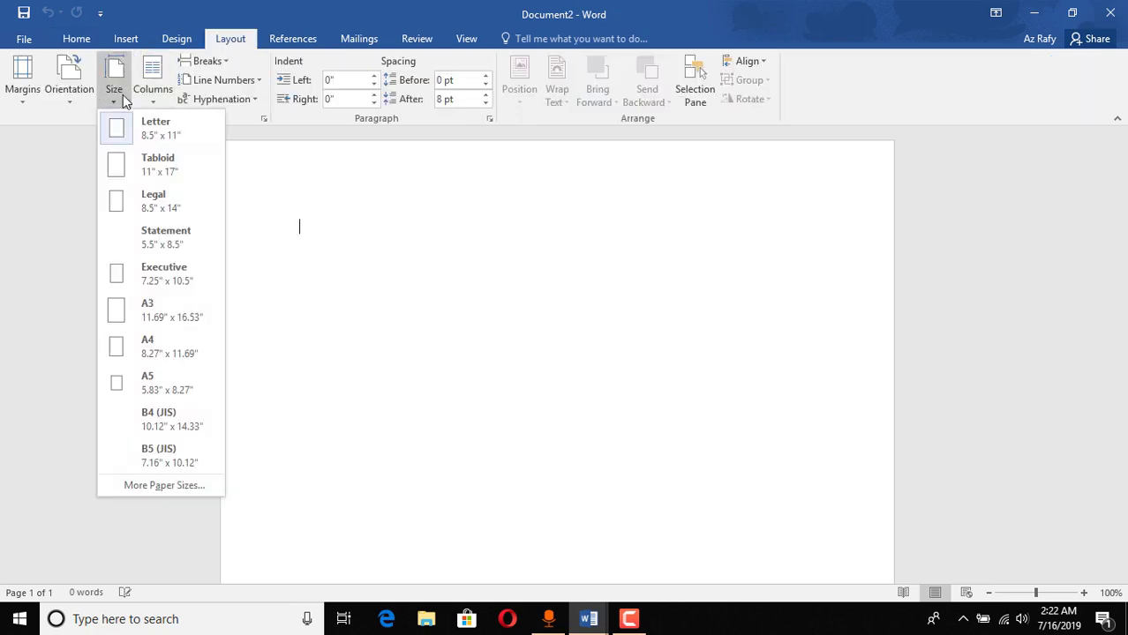
left_click(150, 356)
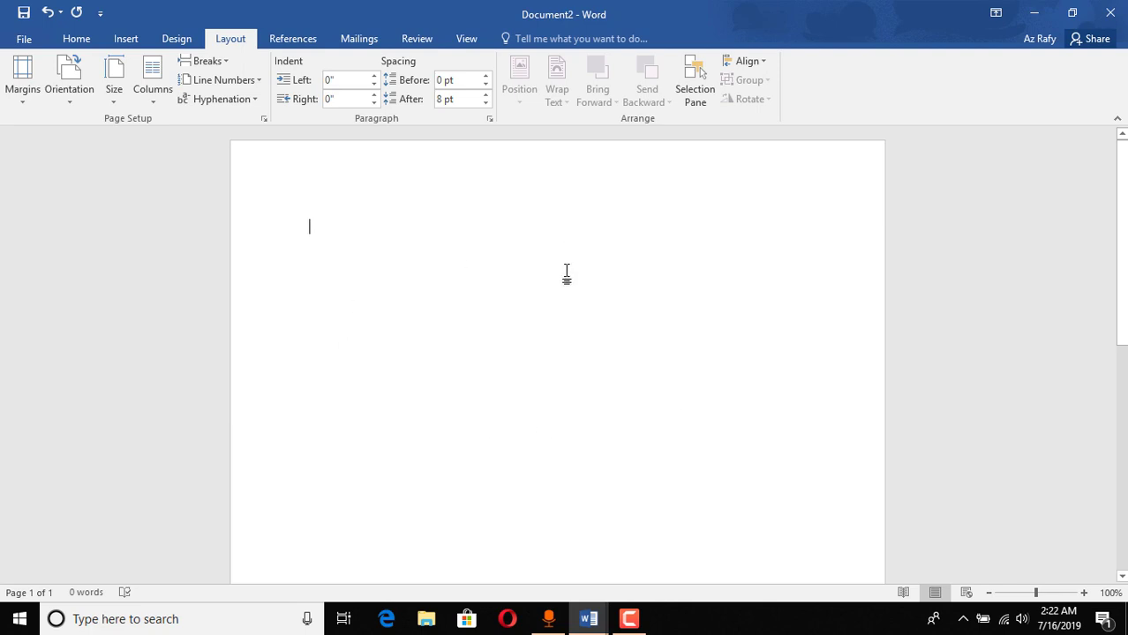
type("Proe")
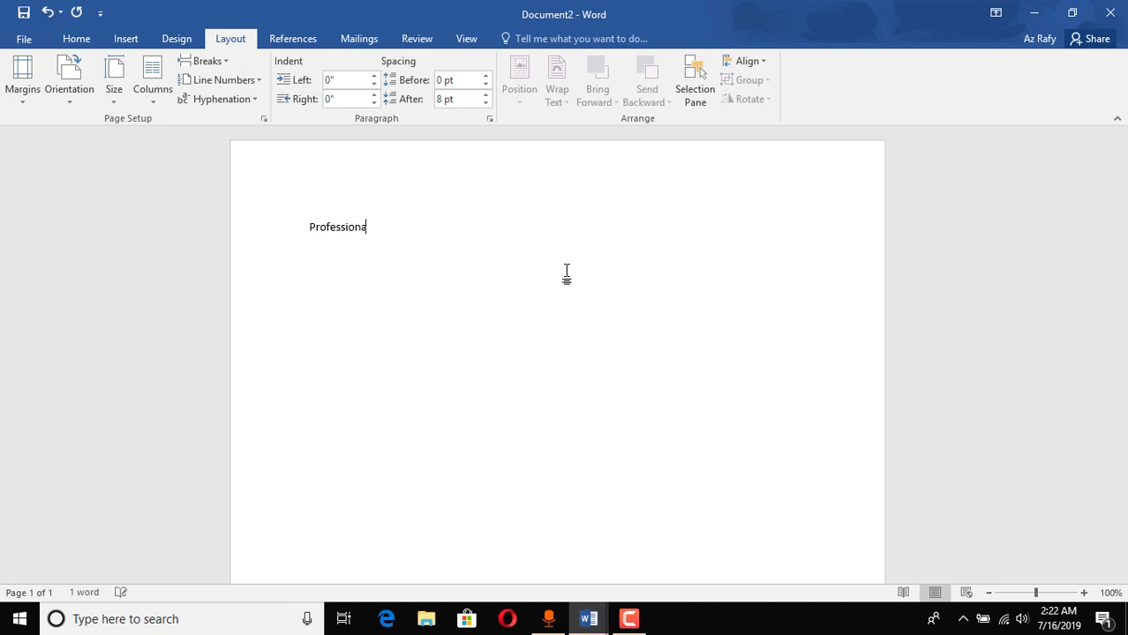
type("CV")
Step: Make the 'Professional CV' title bold, 26 pt and centred
key("ctrl+a")
left_click(66, 42)
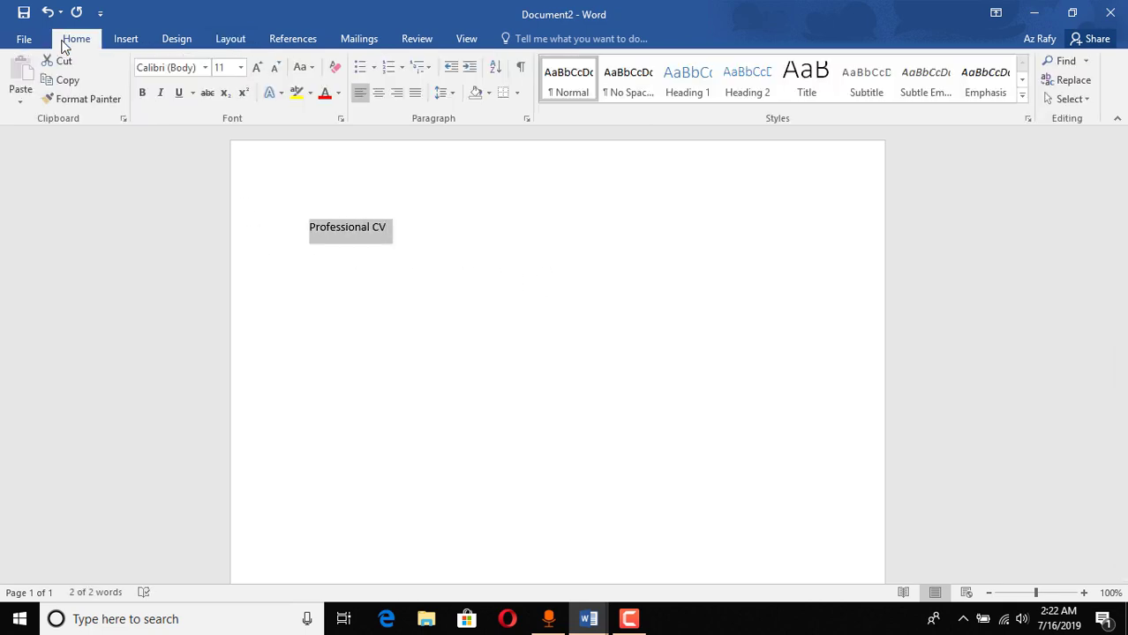
left_click(142, 93)
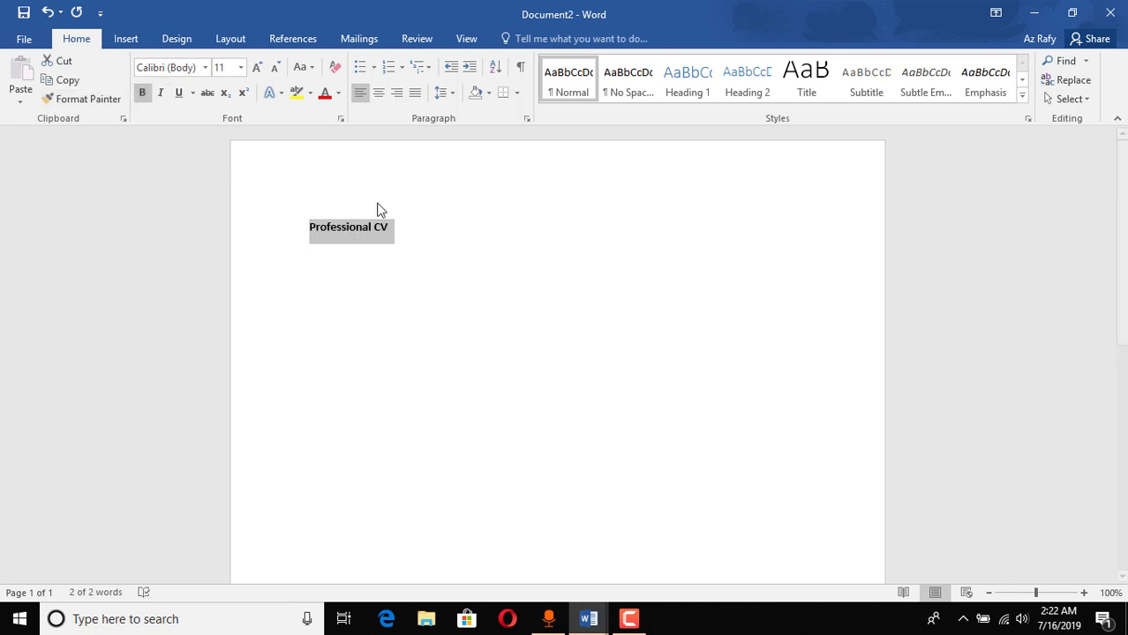
left_click(252, 71)
left_click(251, 70)
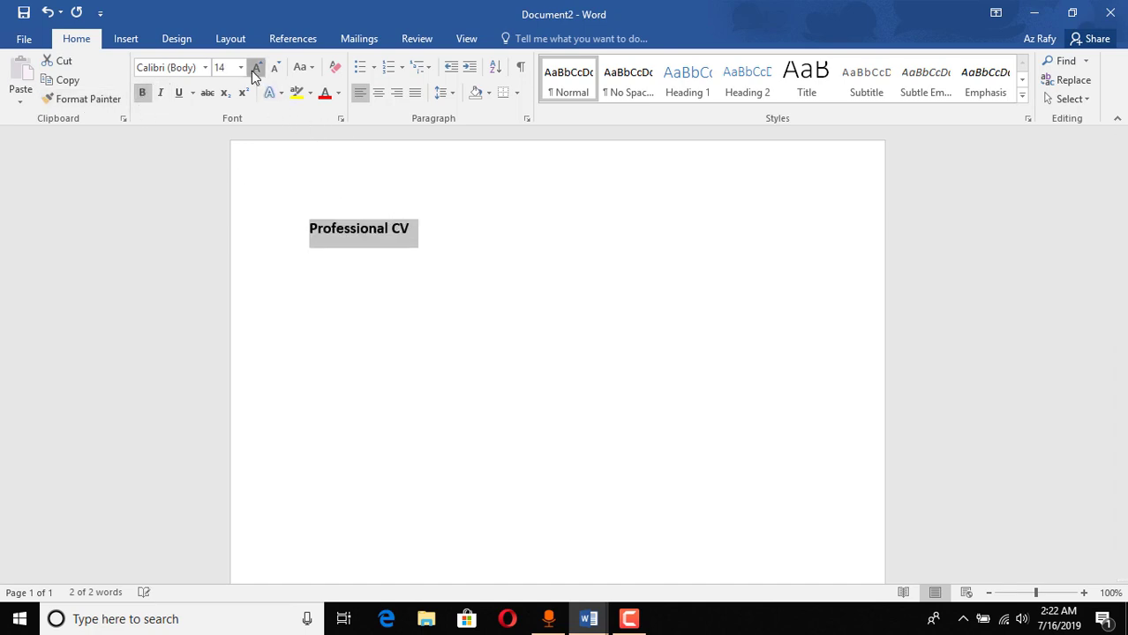
left_click(252, 71)
left_click(252, 71)
left_click(251, 71)
left_click(251, 71)
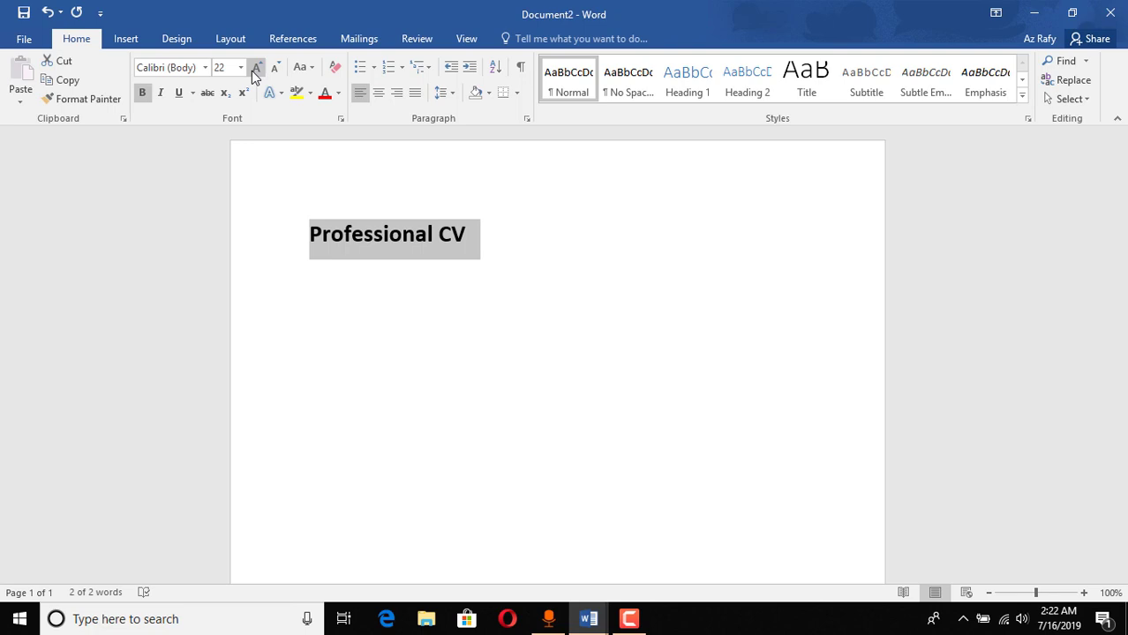
left_click(252, 71)
left_click(252, 71)
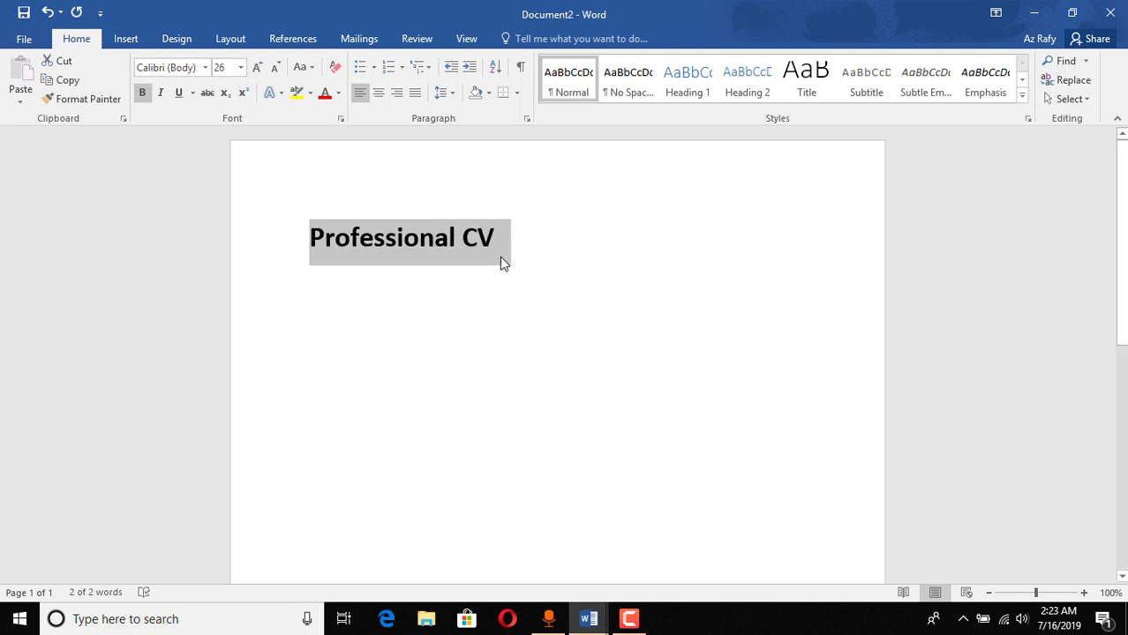
left_click(378, 93)
left_click(681, 253)
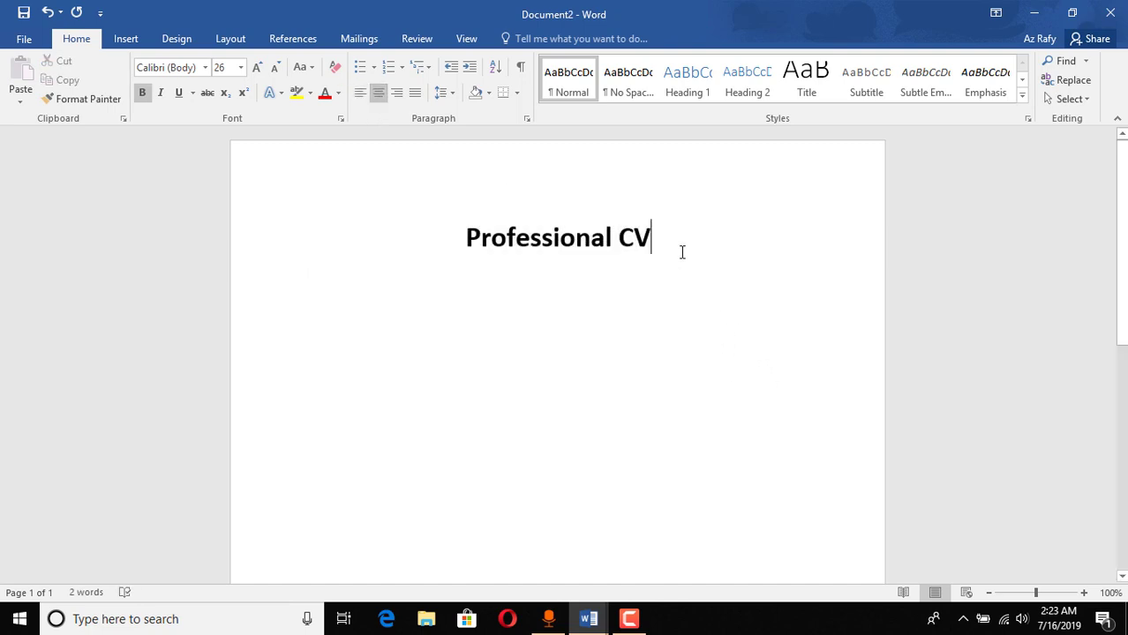
Step: Shrink the font size to 12 pt for the text following the title
left_click(273, 68)
left_click(273, 68)
left_click(274, 68)
left_click(274, 68)
left_click(274, 68)
left_click(274, 68)
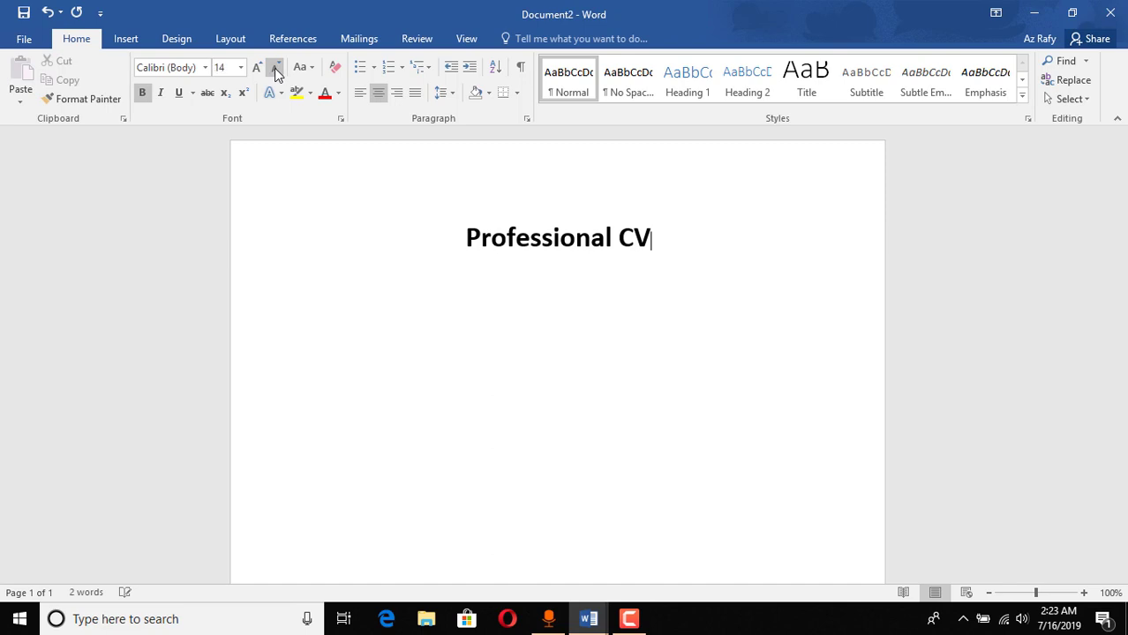
left_click(274, 68)
left_click(274, 68)
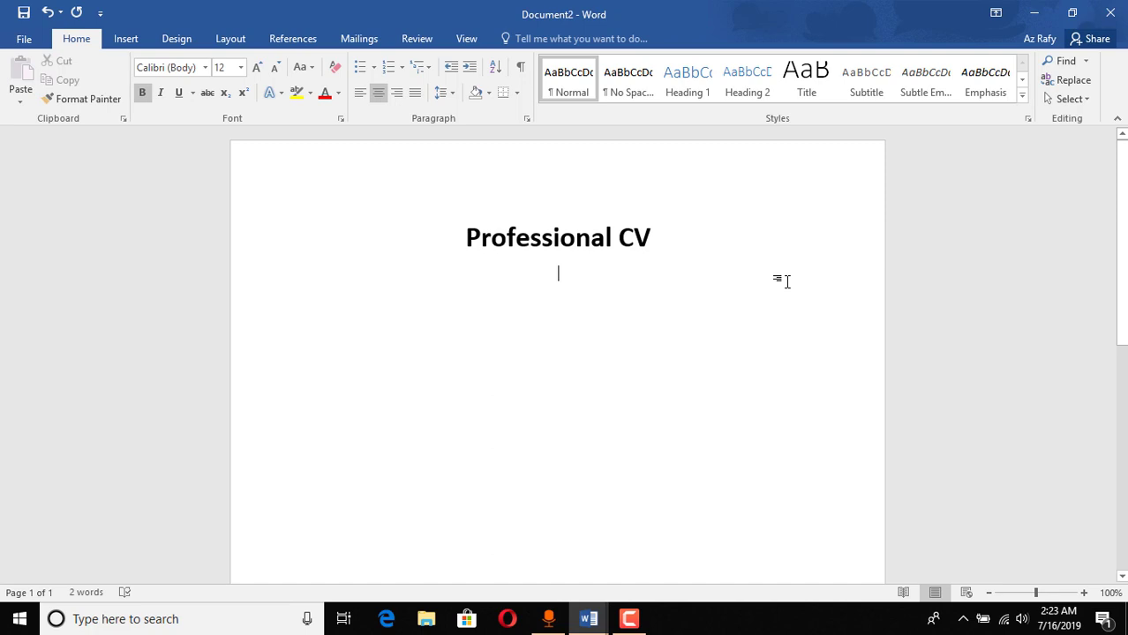
Step: Add 'Personal Information:' as a left-aligned 16 pt heading with an empty line below
type("Personal ")
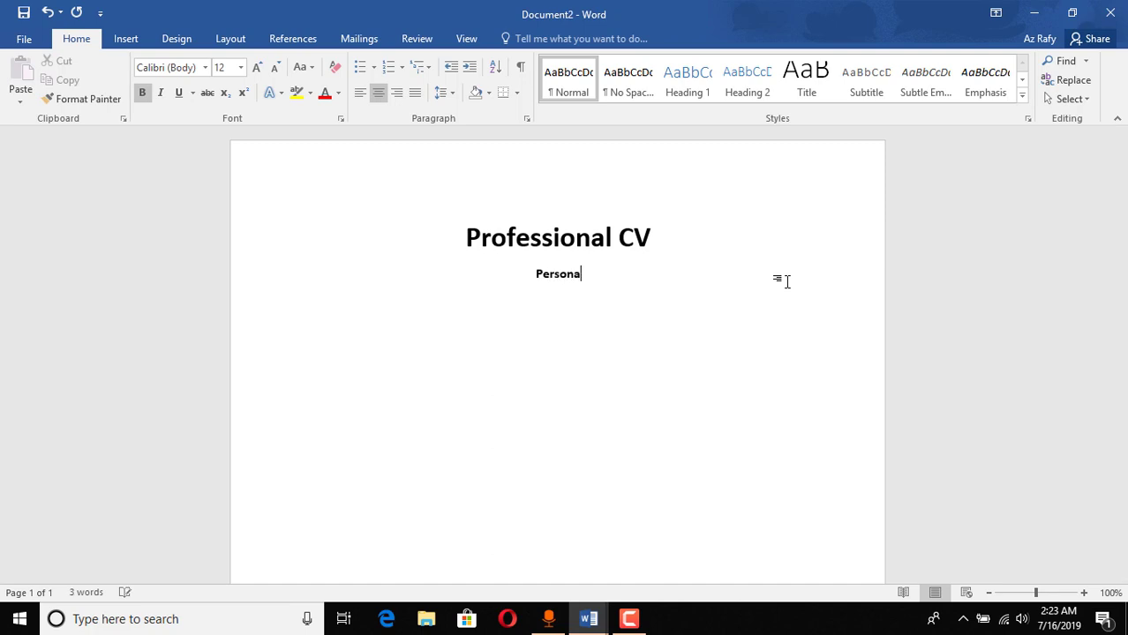
type("Information:")
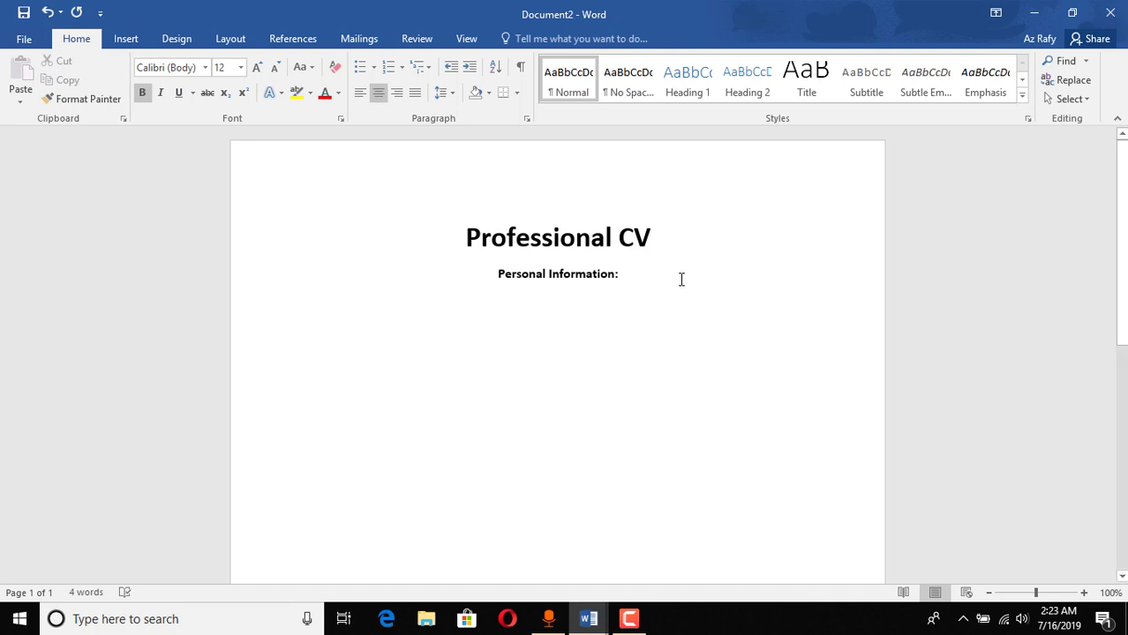
left_click_drag(634, 274, 484, 297)
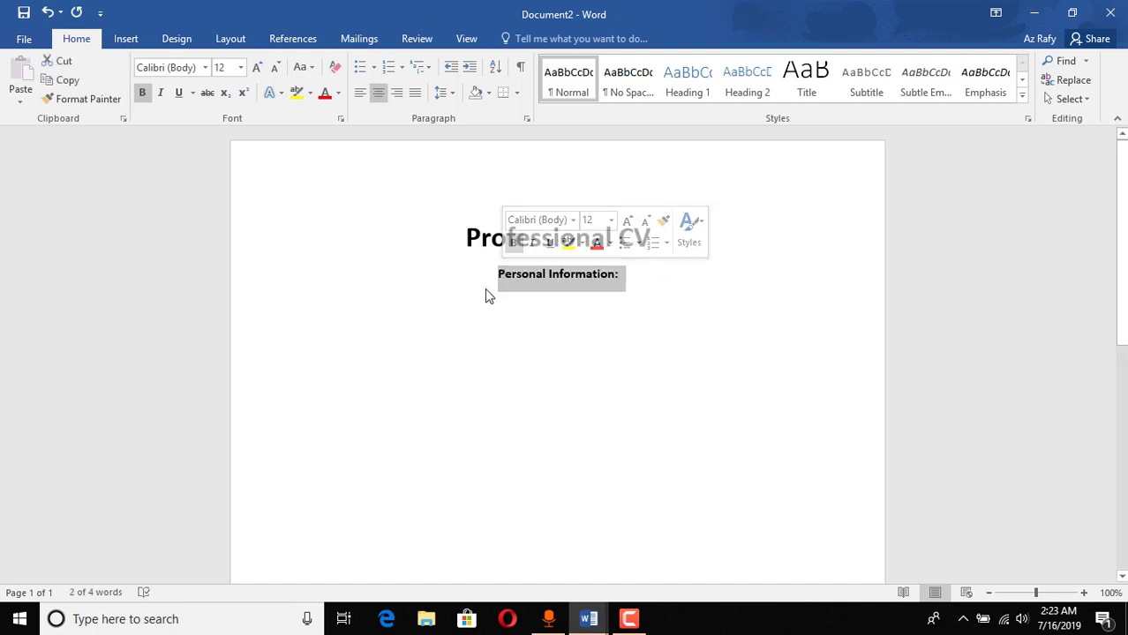
left_click(361, 94)
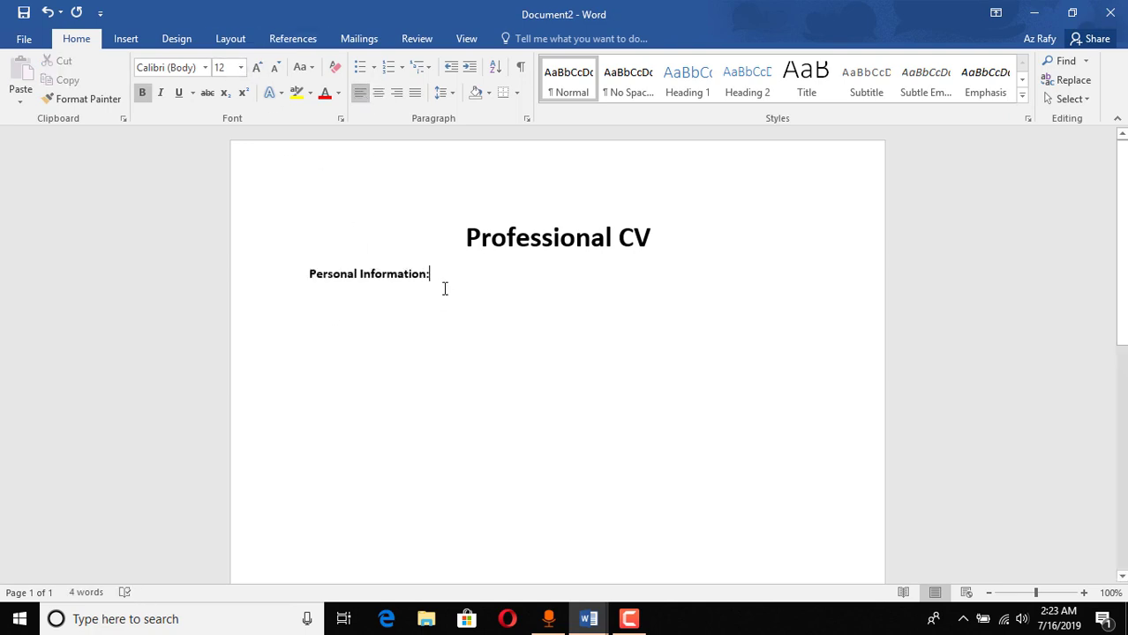
left_click_drag(443, 287, 310, 267)
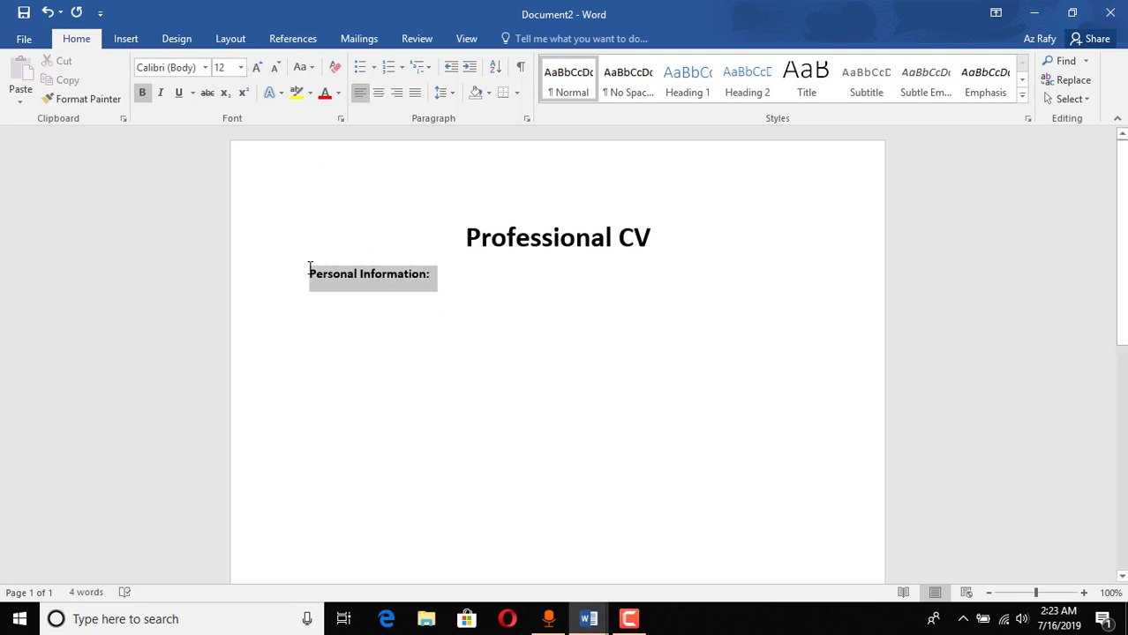
left_click(253, 68)
left_click(253, 68)
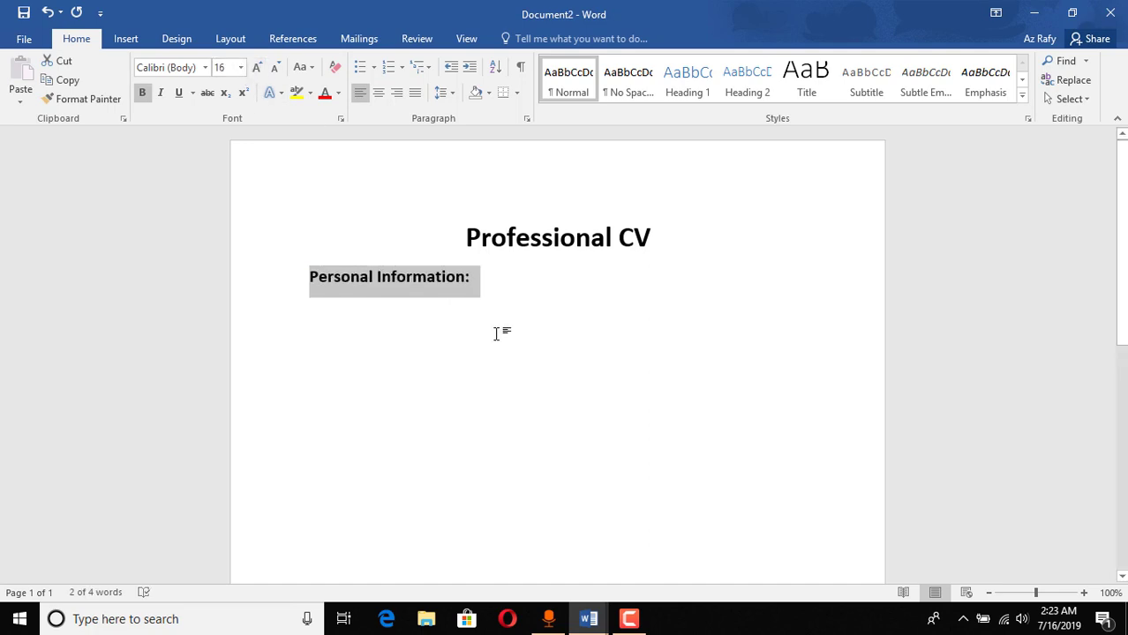
left_click(502, 281)
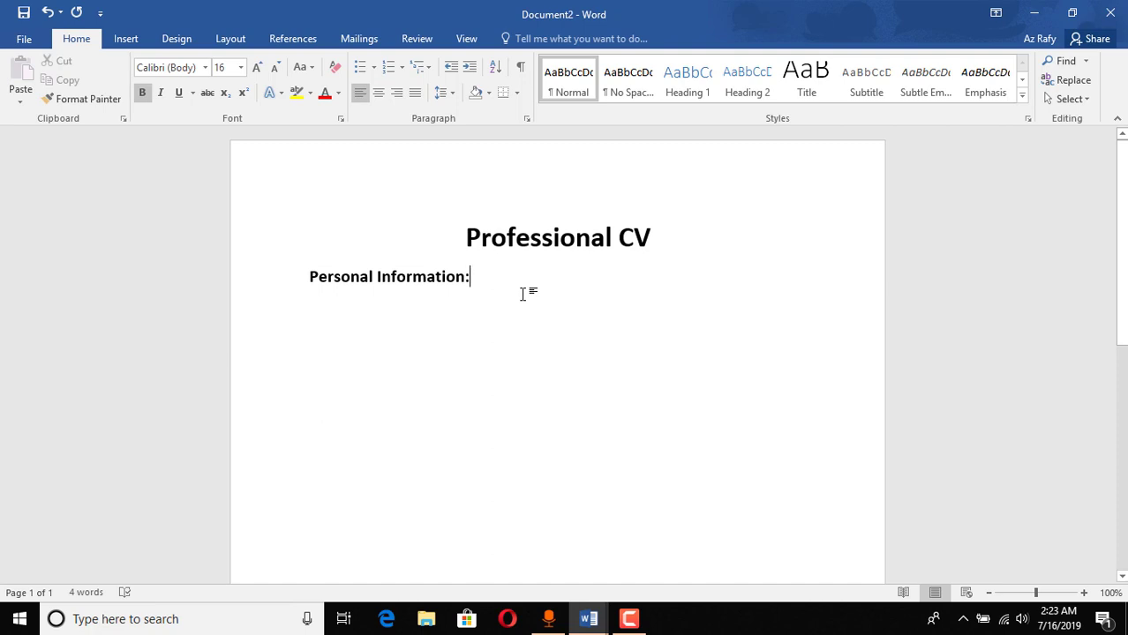
key("BackSpace")
Step: Insert a 3-column, 4-row table under the heading
left_click(129, 41)
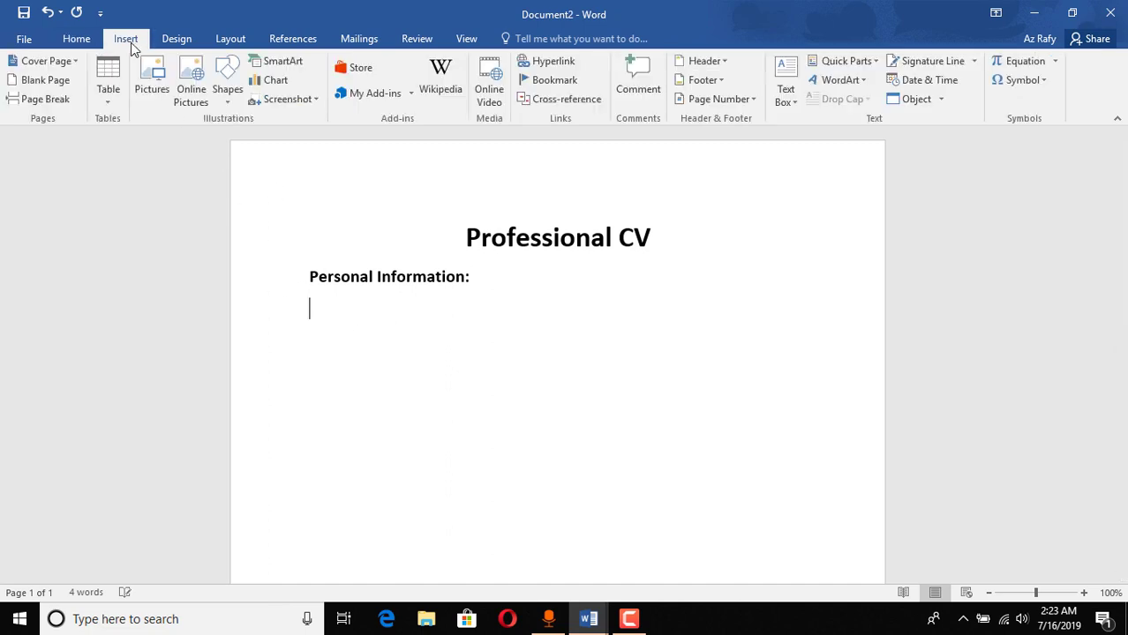
left_click(107, 81)
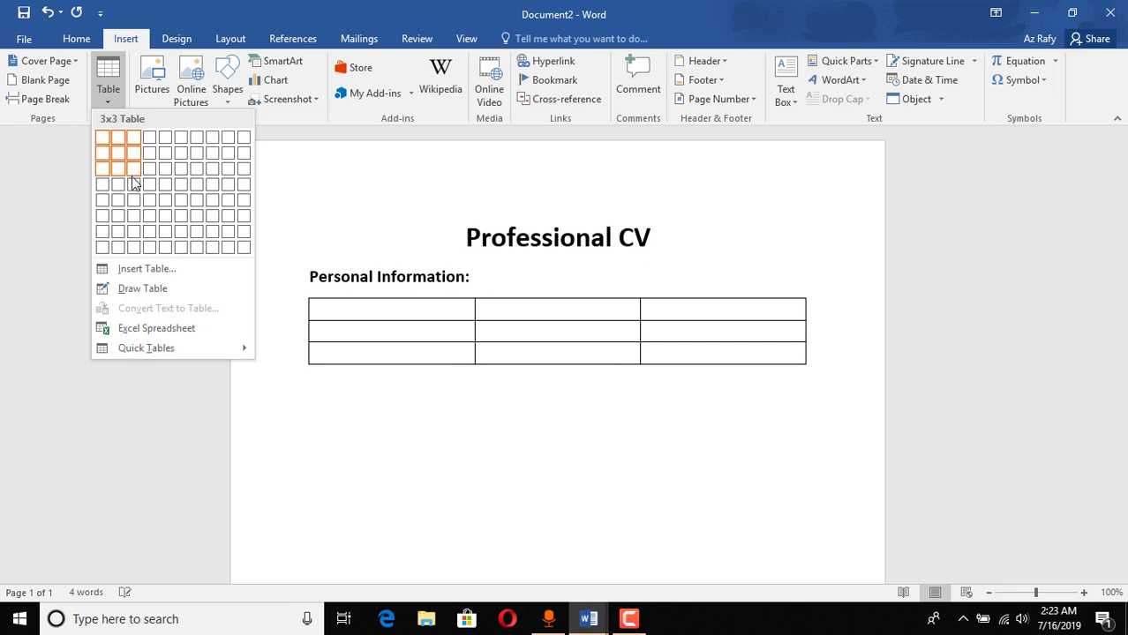
left_click(133, 185)
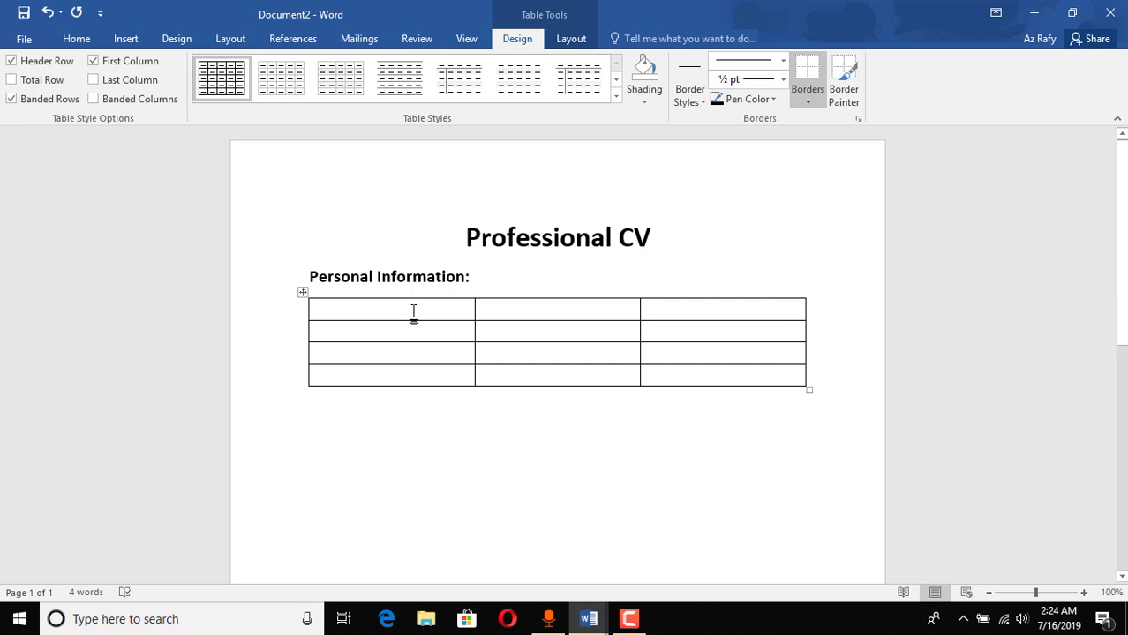
Step: Label the first column Name, Email, Phone and Address
type("Name")
type("Email")
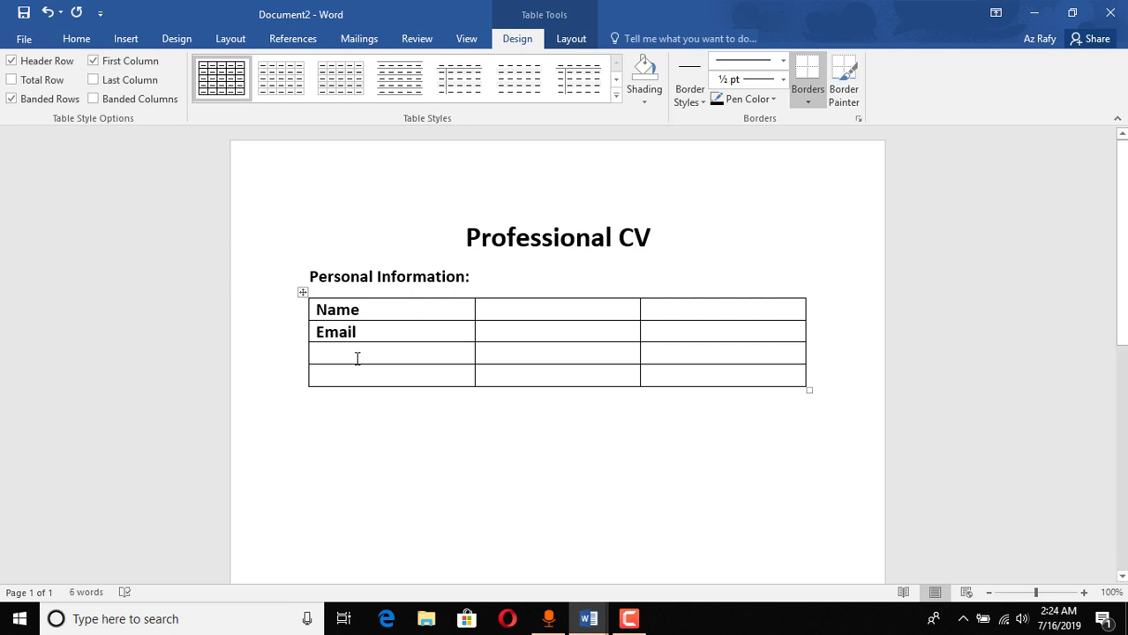
left_click(353, 352)
type("Phone")
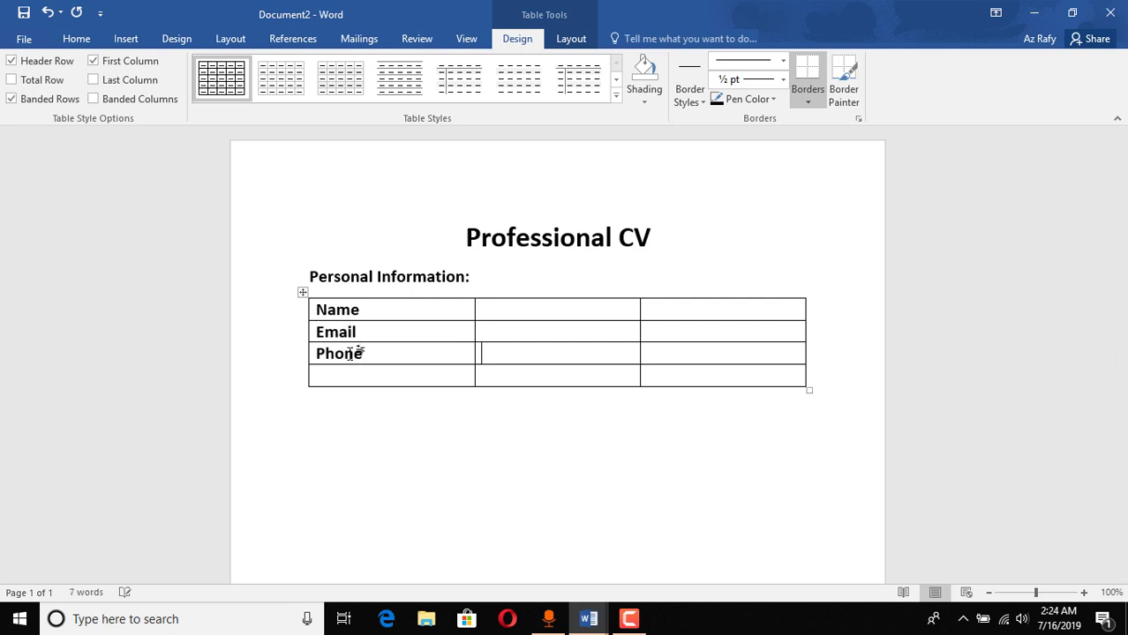
type("Address")
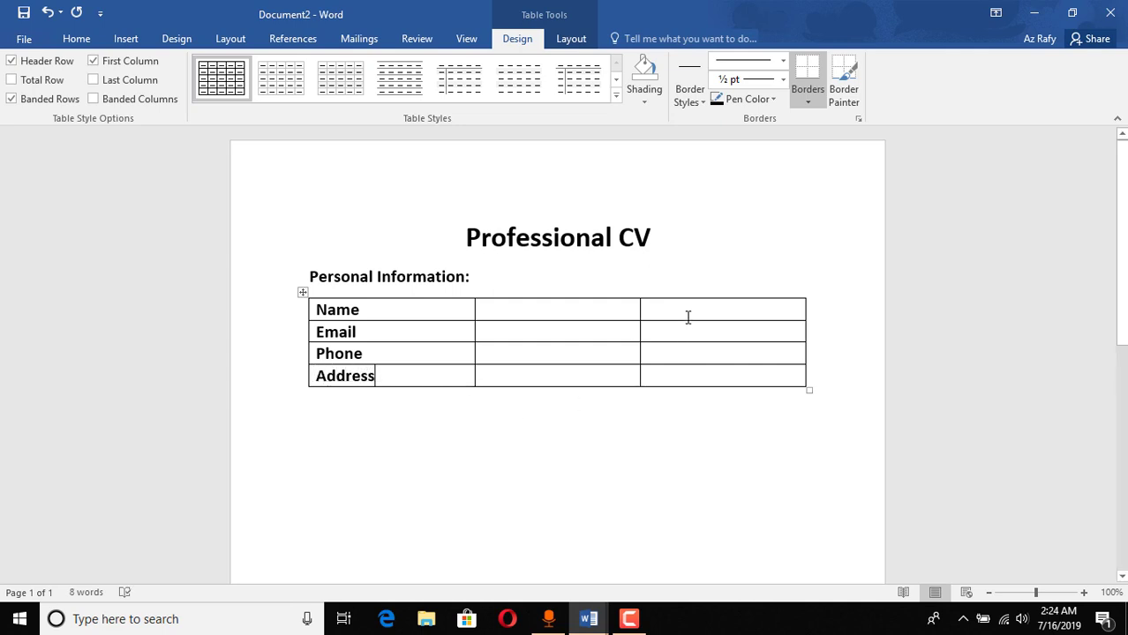
Step: Merge the four cells of the table's third column into a single cell
left_click_drag(696, 309, 694, 374)
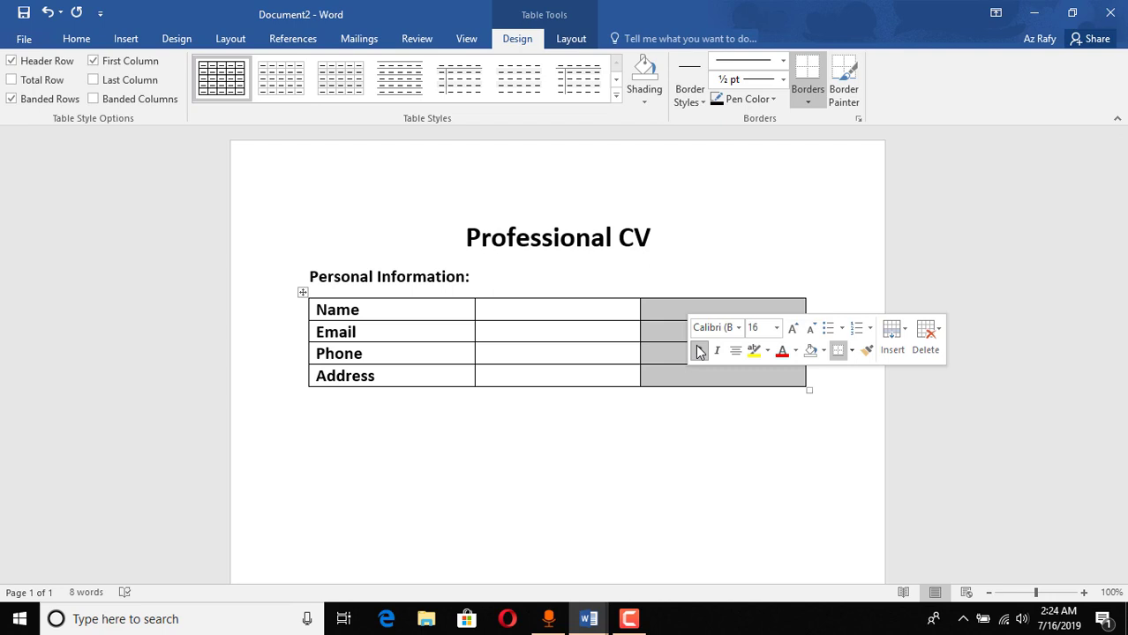
right_click(664, 342)
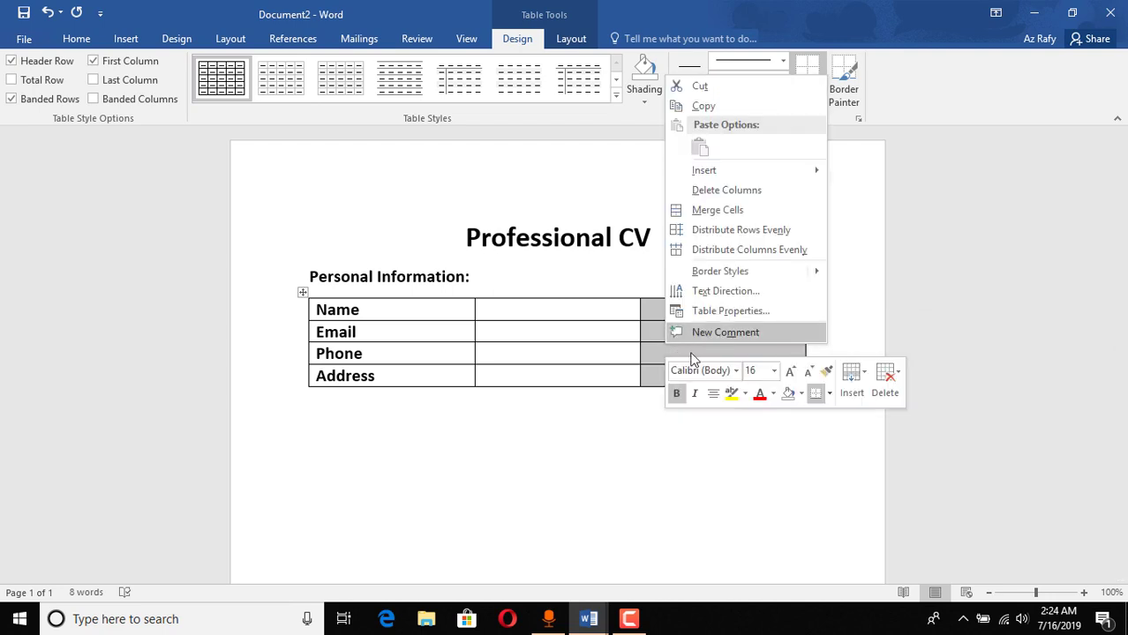
key("Escape")
left_click(671, 371)
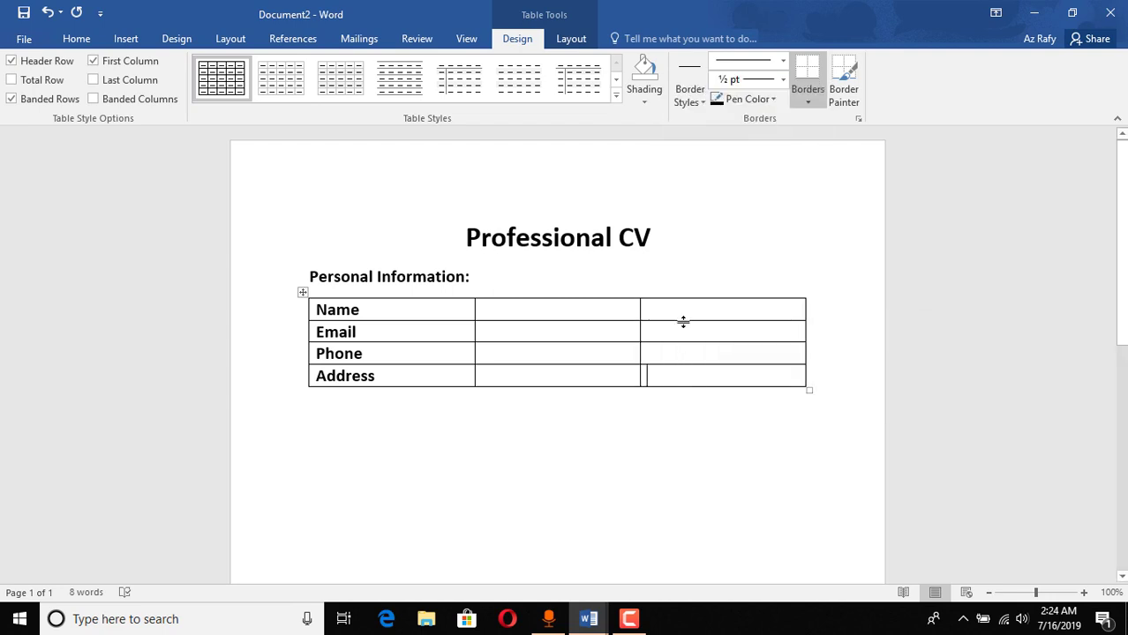
left_click_drag(682, 312, 695, 374)
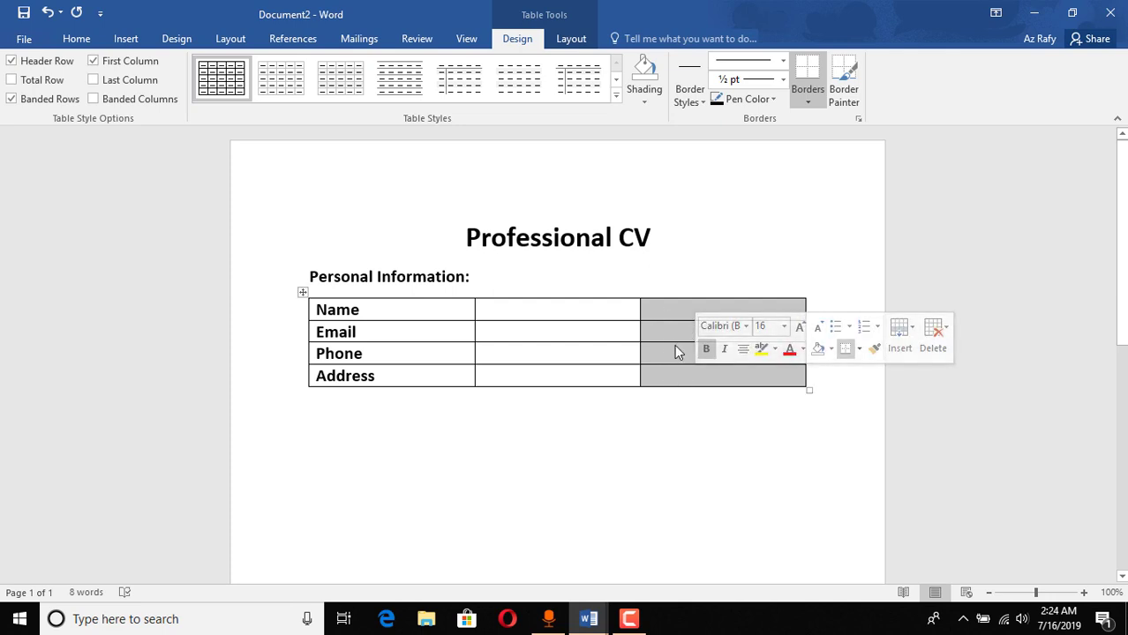
right_click(675, 337)
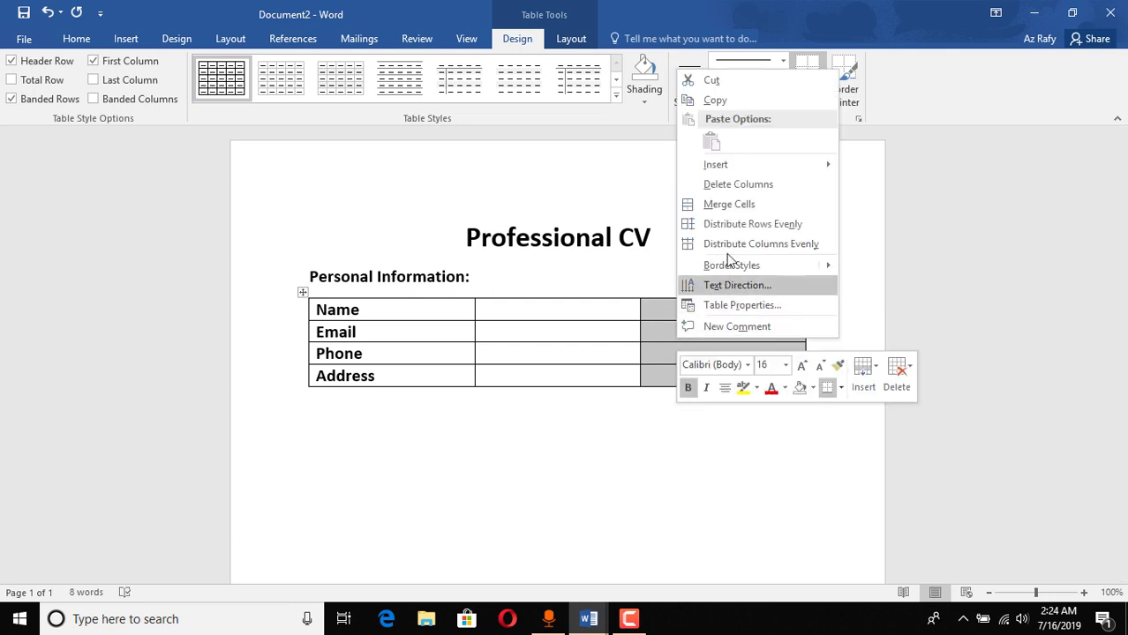
left_click(730, 206)
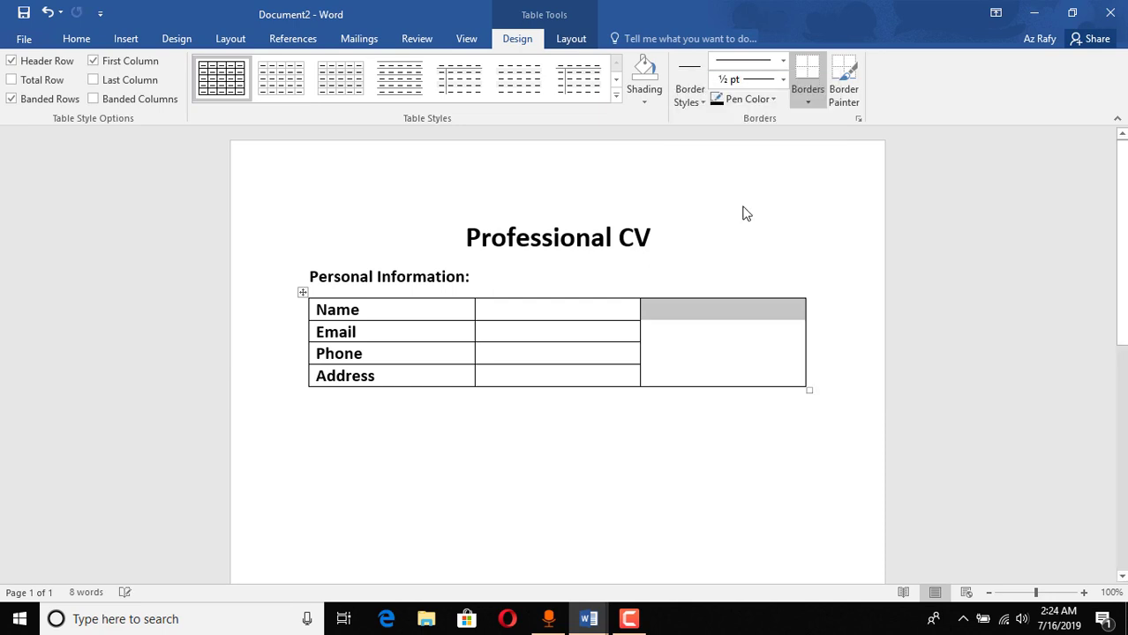
left_click(746, 331)
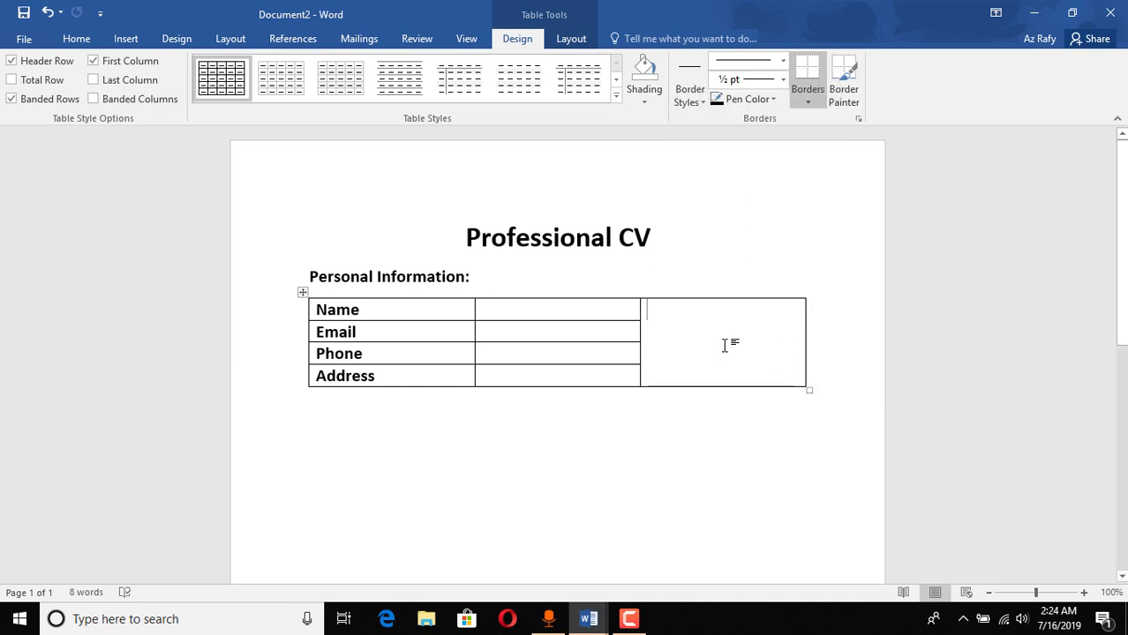
left_click(75, 40)
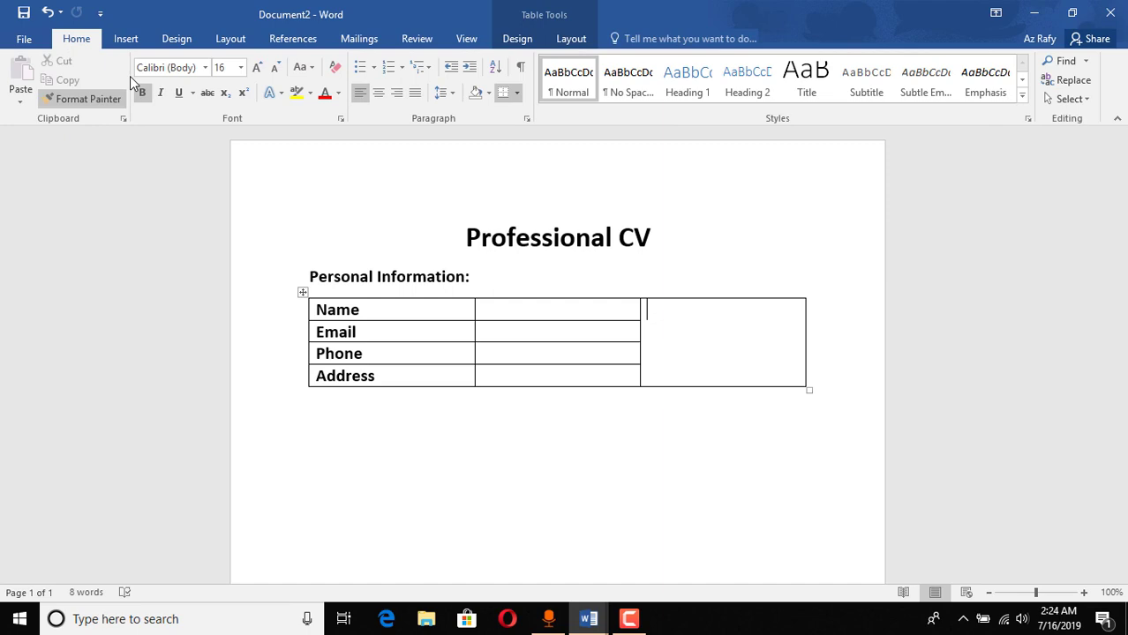
Step: Insert the picture Profile Picture_n.jpg into the merged cell
left_click(128, 41)
left_click(152, 81)
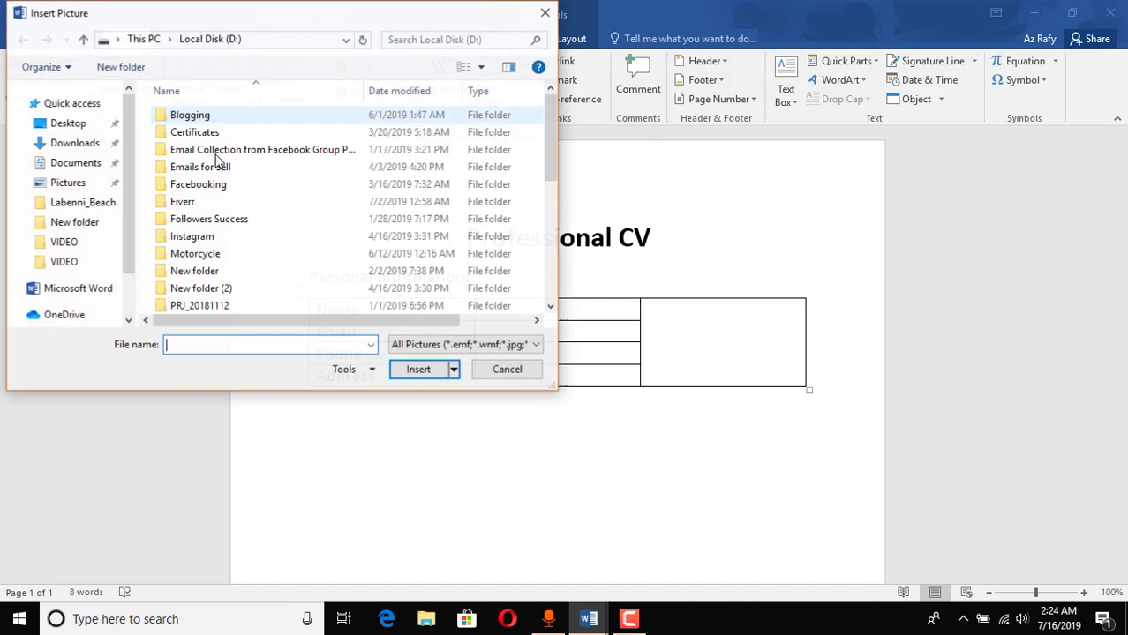
scroll(264, 256, "down", 5)
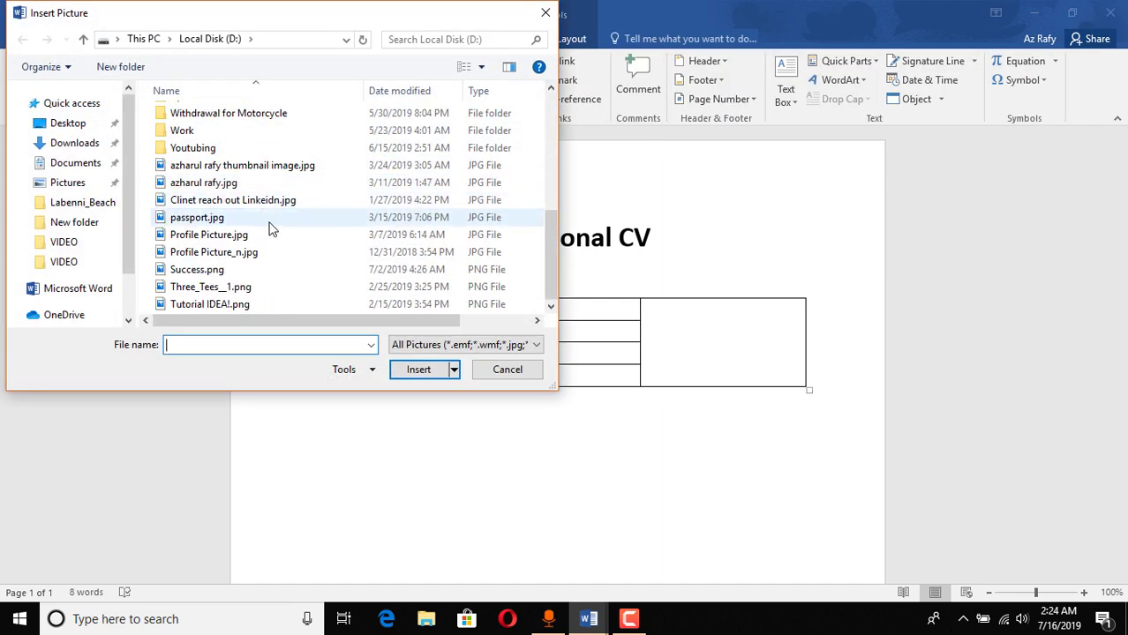
left_click(231, 253)
left_click(418, 371)
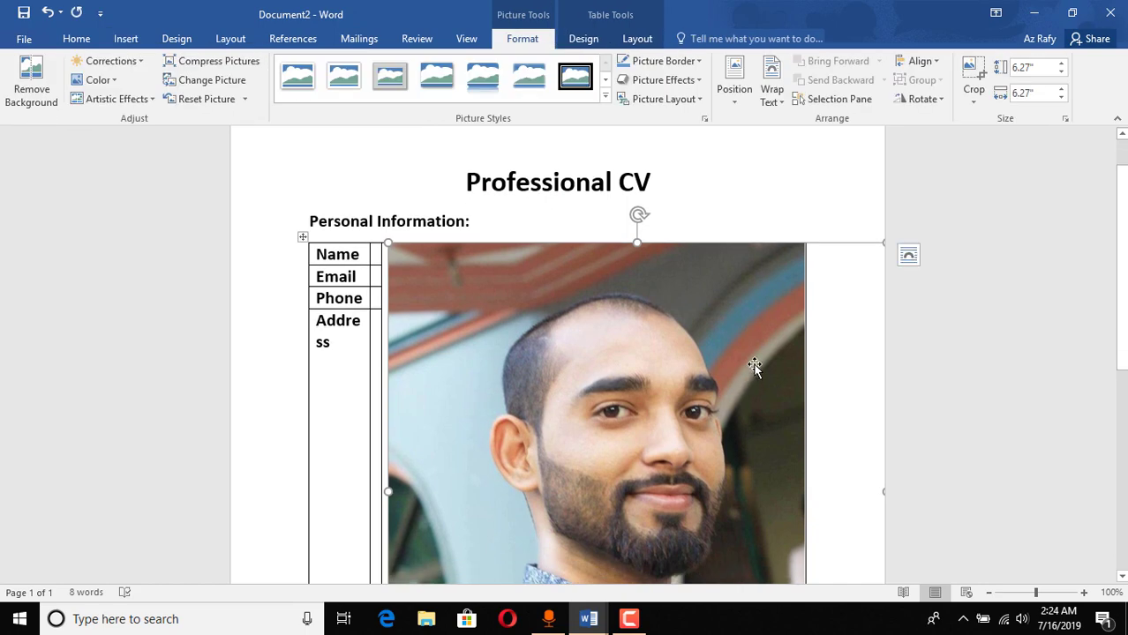
Step: Resize the photo down so it fits beside the four table rows
scroll(815, 330, "down", 6)
scroll(877, 394, "up", 5)
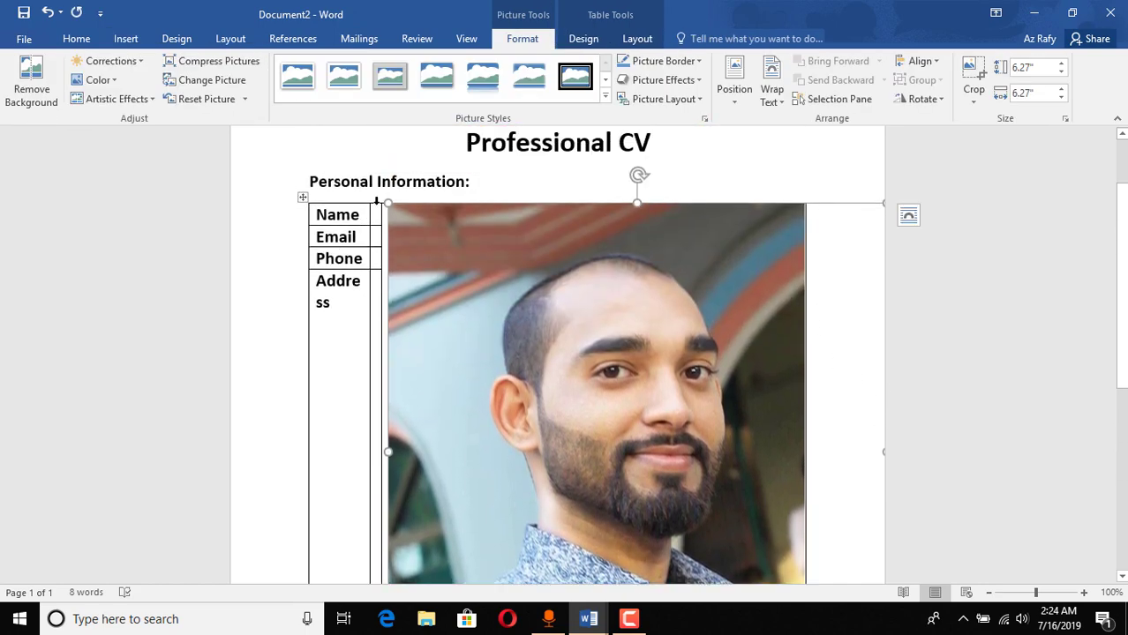
left_click_drag(388, 203, 590, 204)
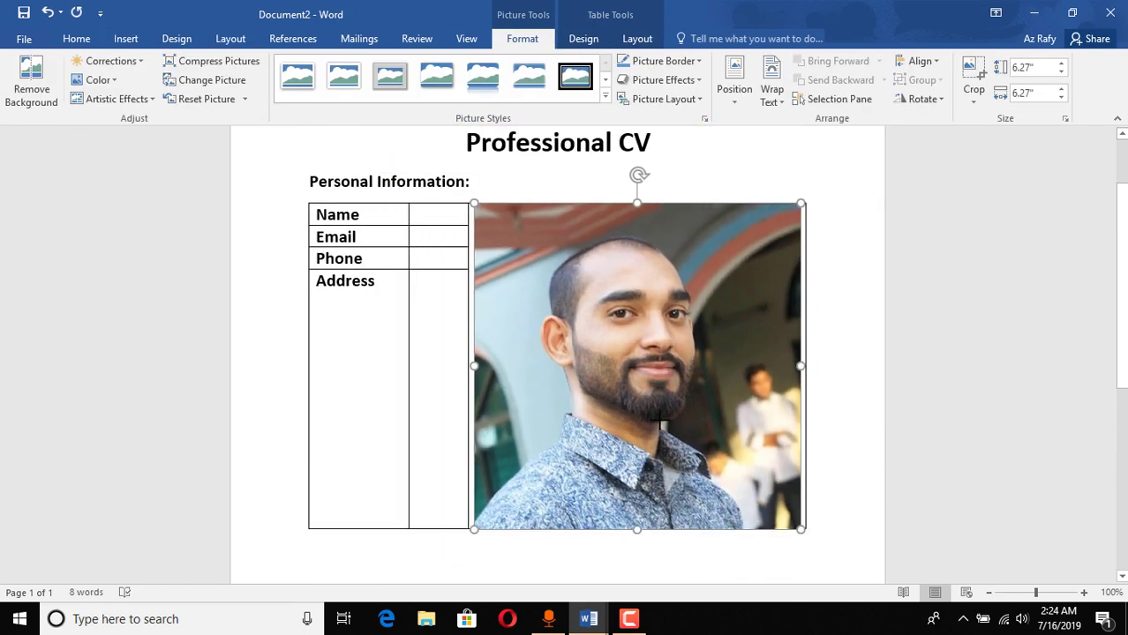
left_click_drag(806, 410, 967, 440)
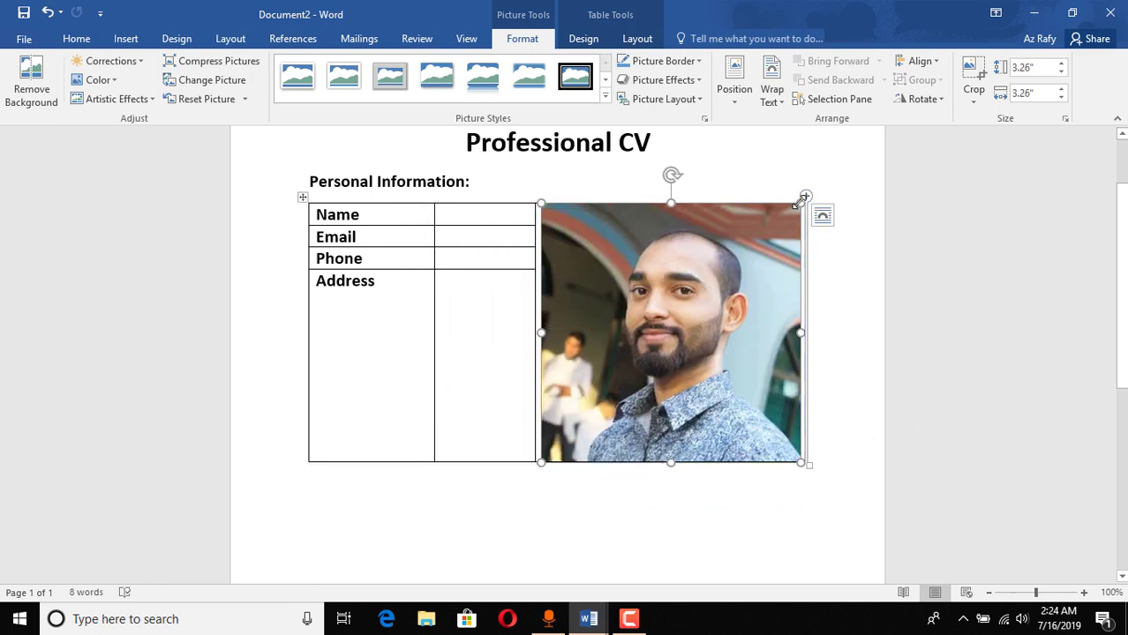
left_click_drag(789, 217, 672, 421)
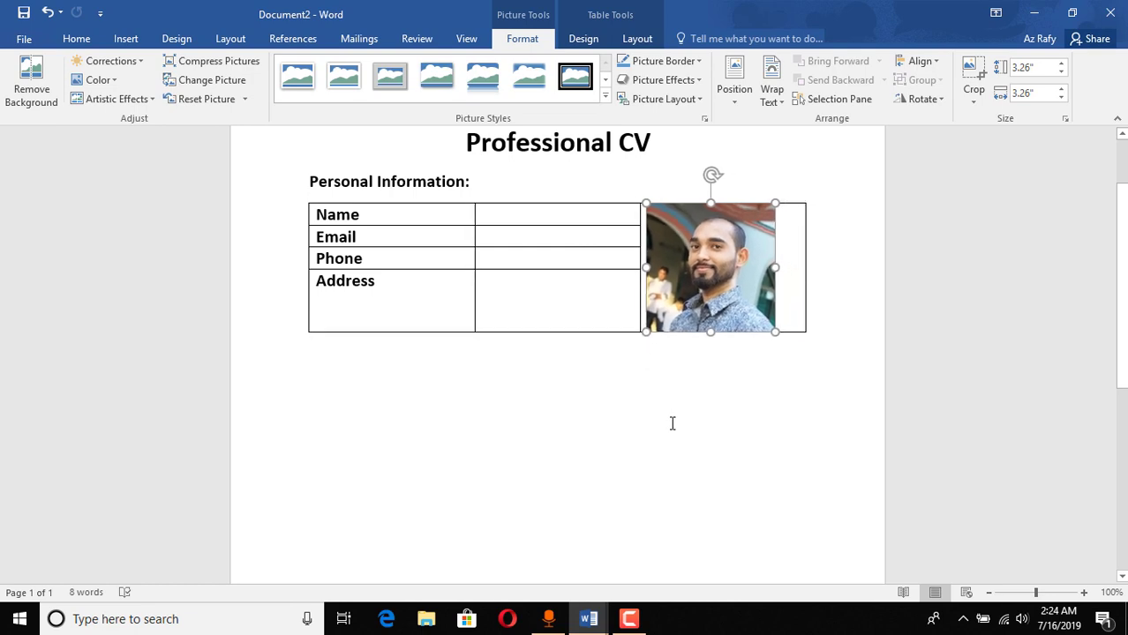
left_click_drag(774, 333, 740, 282)
left_click(780, 332)
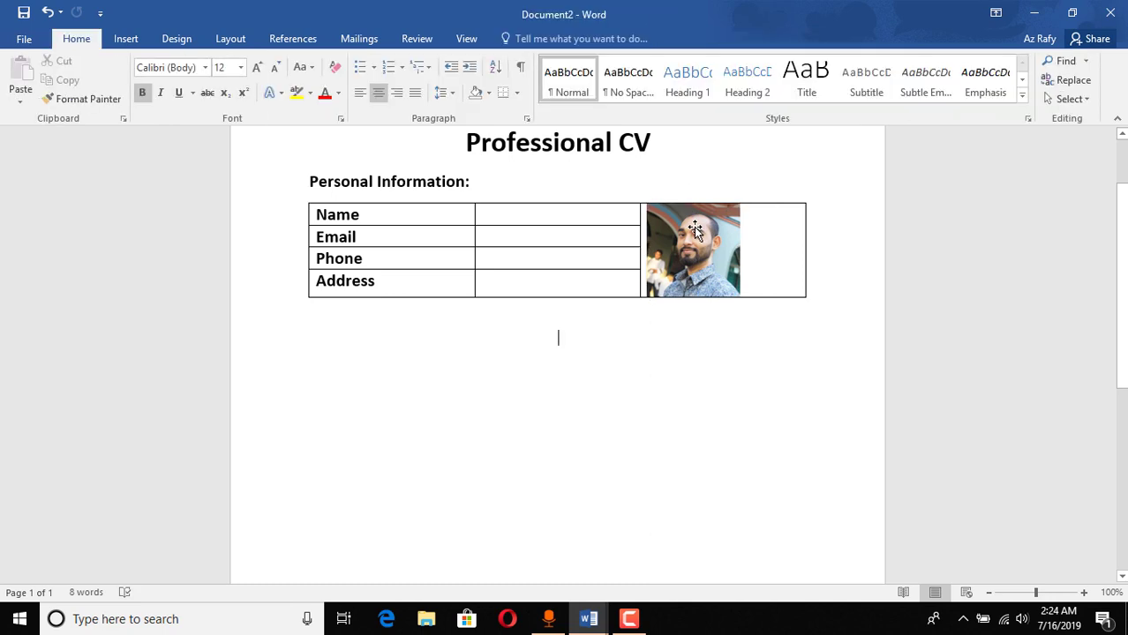
left_click(693, 237)
left_click(676, 331)
Step: Enter the person's full name, e-mail, phone number and address in the second column
left_click(533, 224)
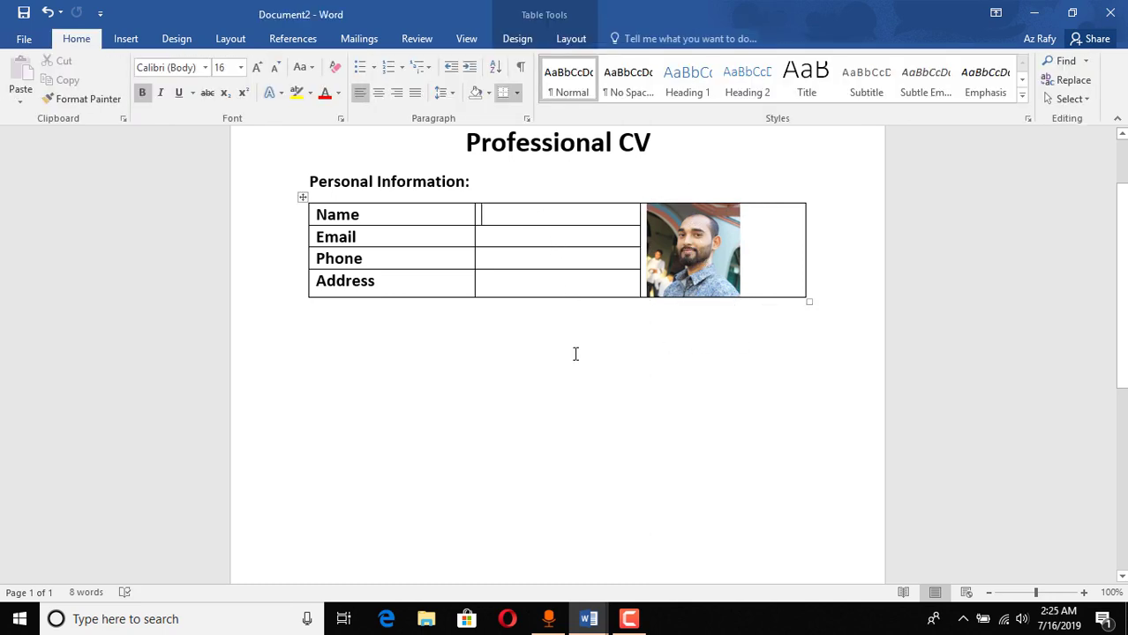
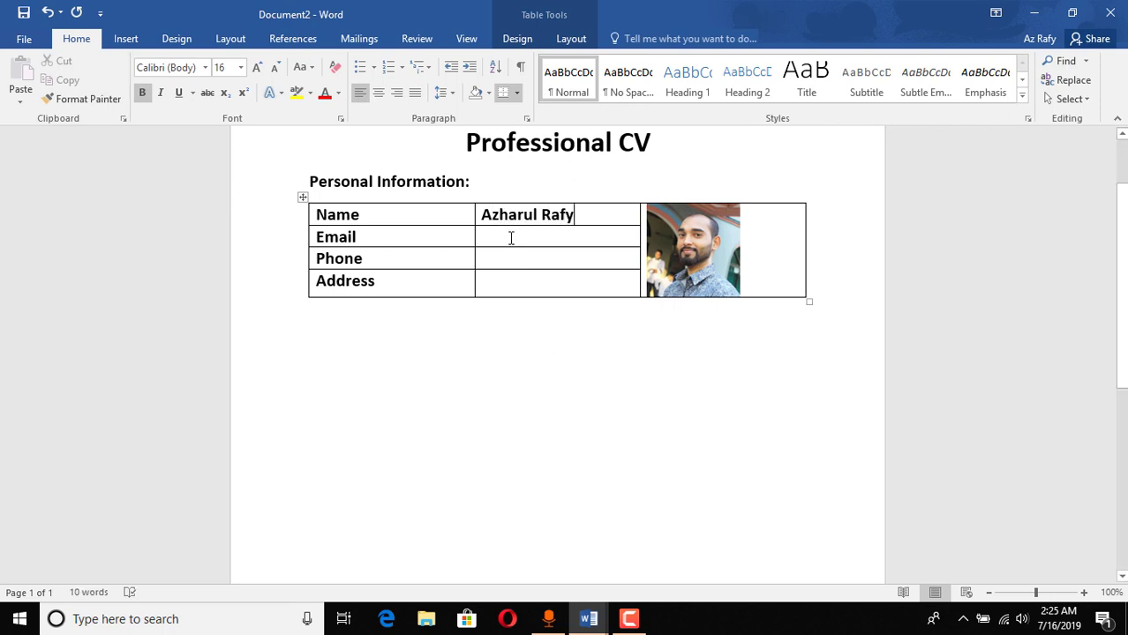
left_click(511, 238)
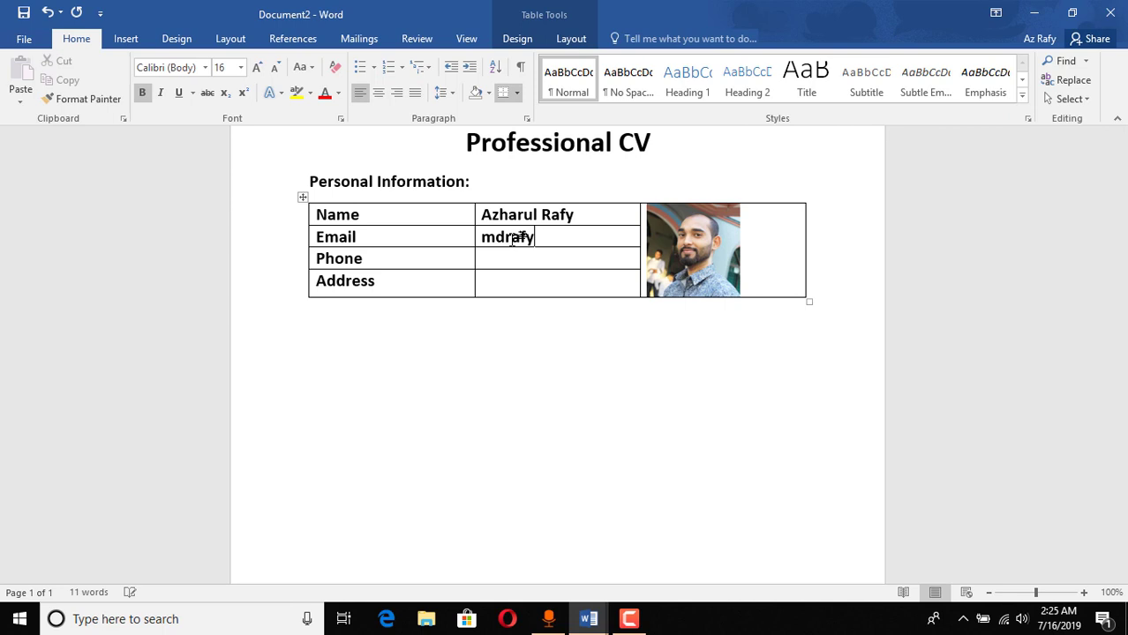
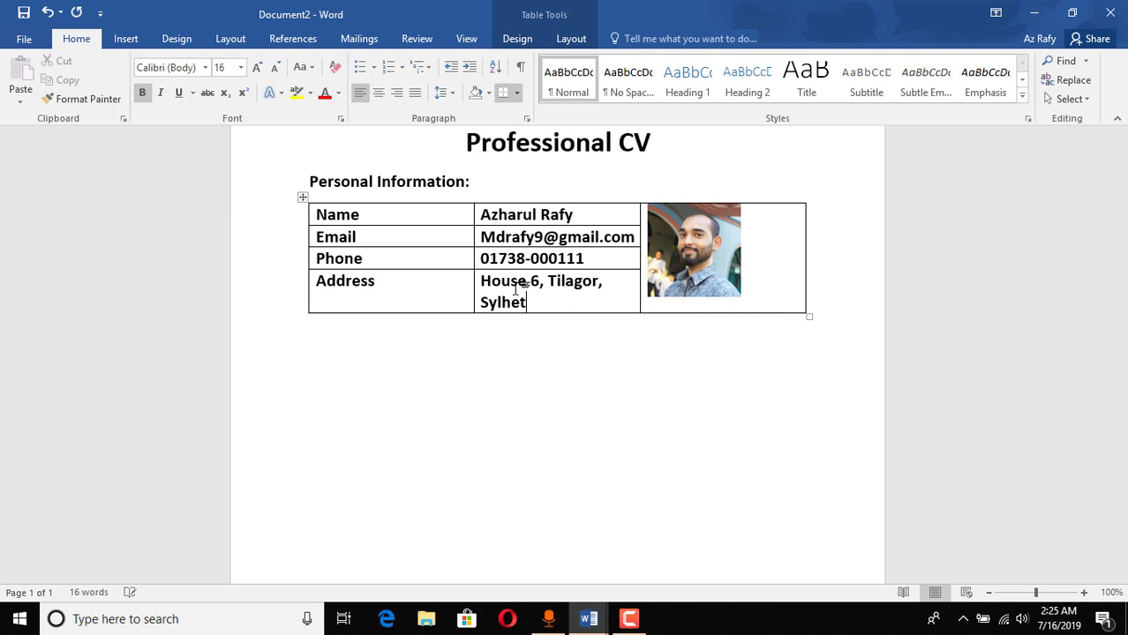
Step: Widen the value column so the address fits on one line
left_click(644, 459)
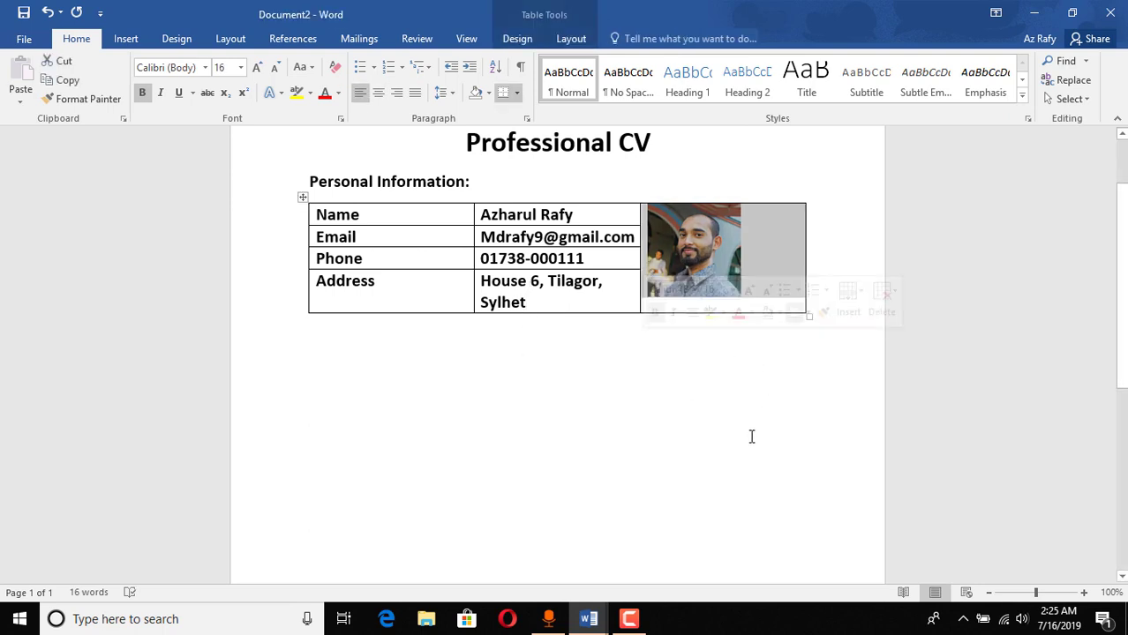
left_click(709, 257)
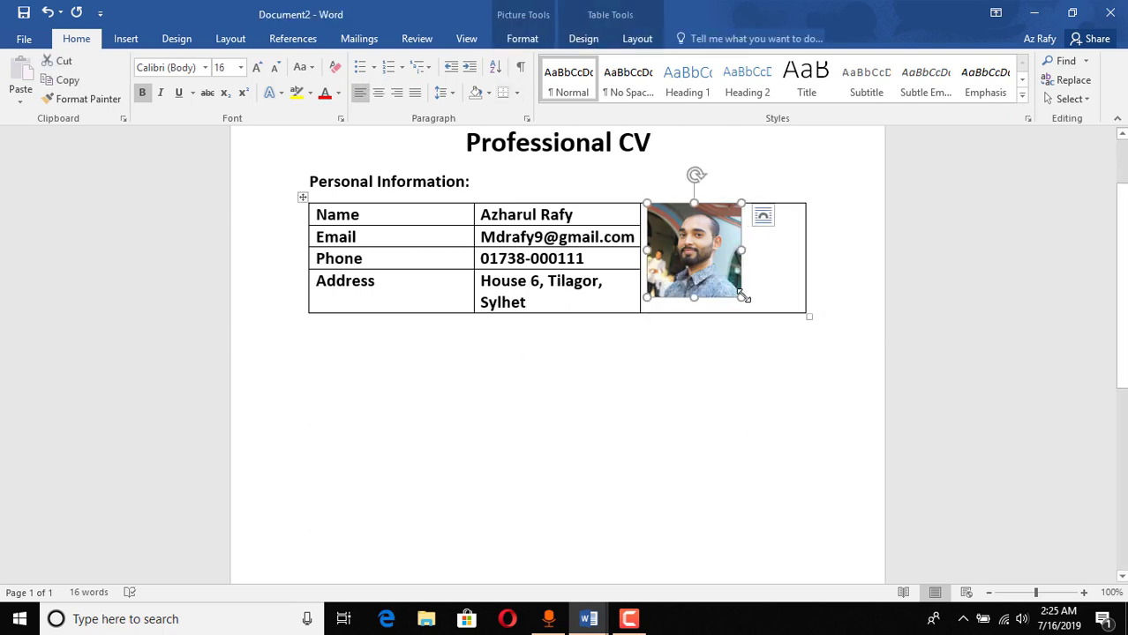
left_click_drag(744, 297, 752, 308)
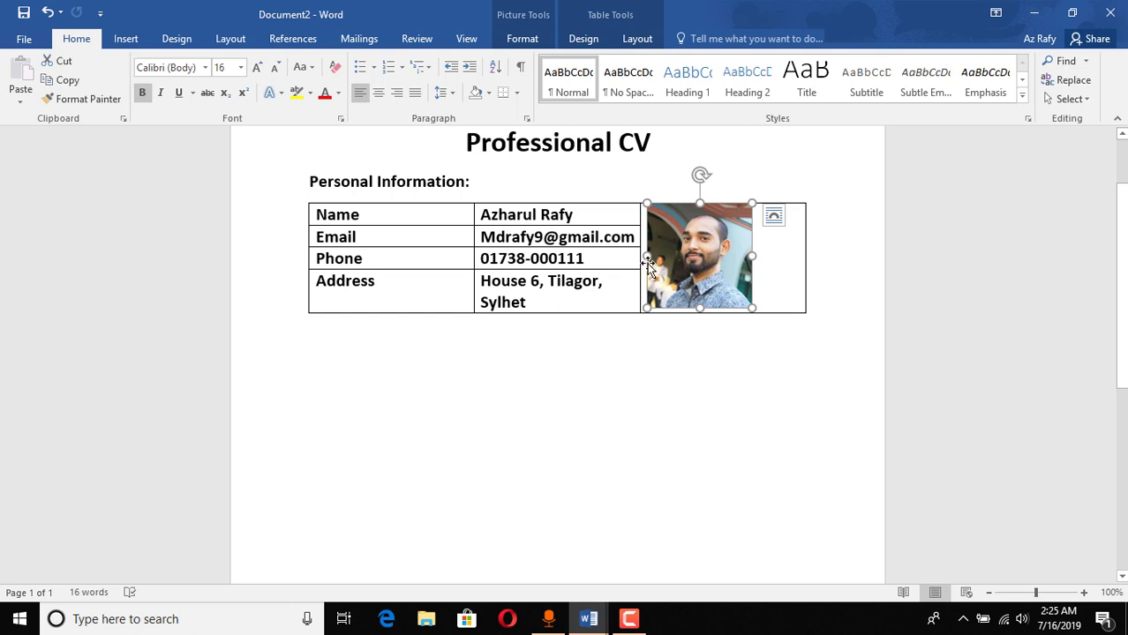
left_click_drag(641, 259, 651, 263)
left_click_drag(636, 260, 689, 266)
left_click(531, 350)
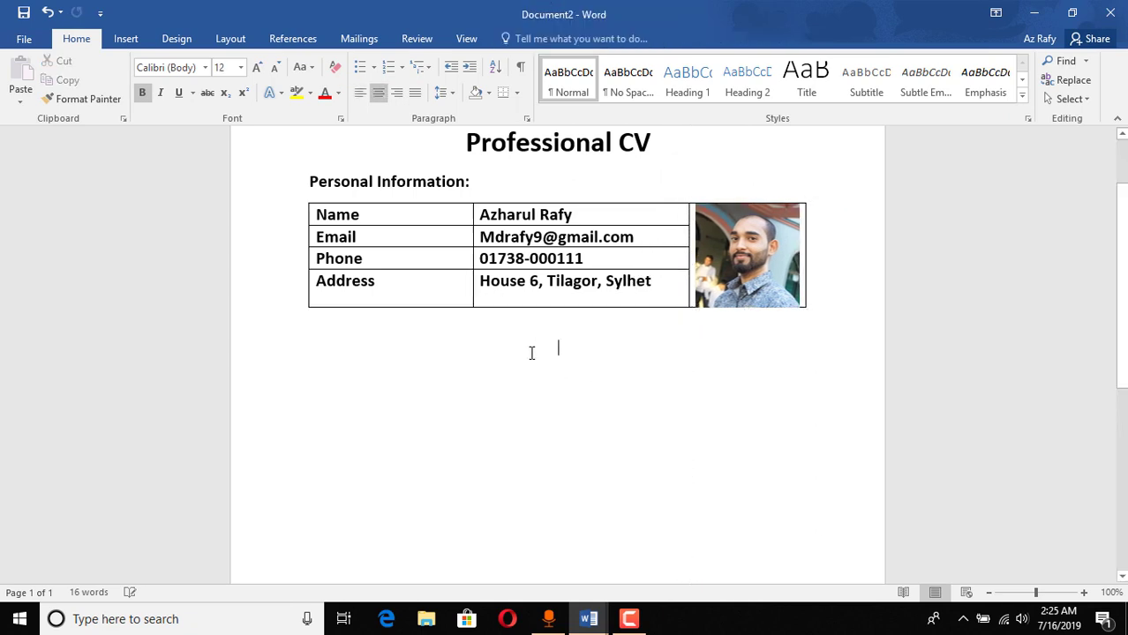
Step: Shrink the photo so it fits inside its cell
left_click(519, 297)
left_click_drag(504, 305, 506, 305)
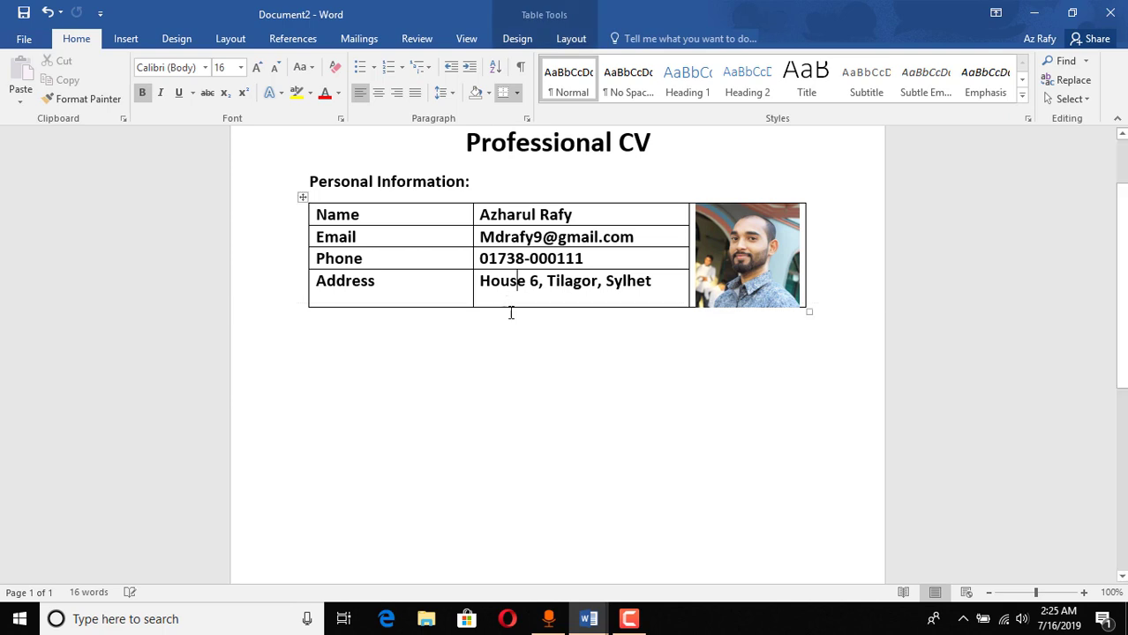
left_click(784, 304)
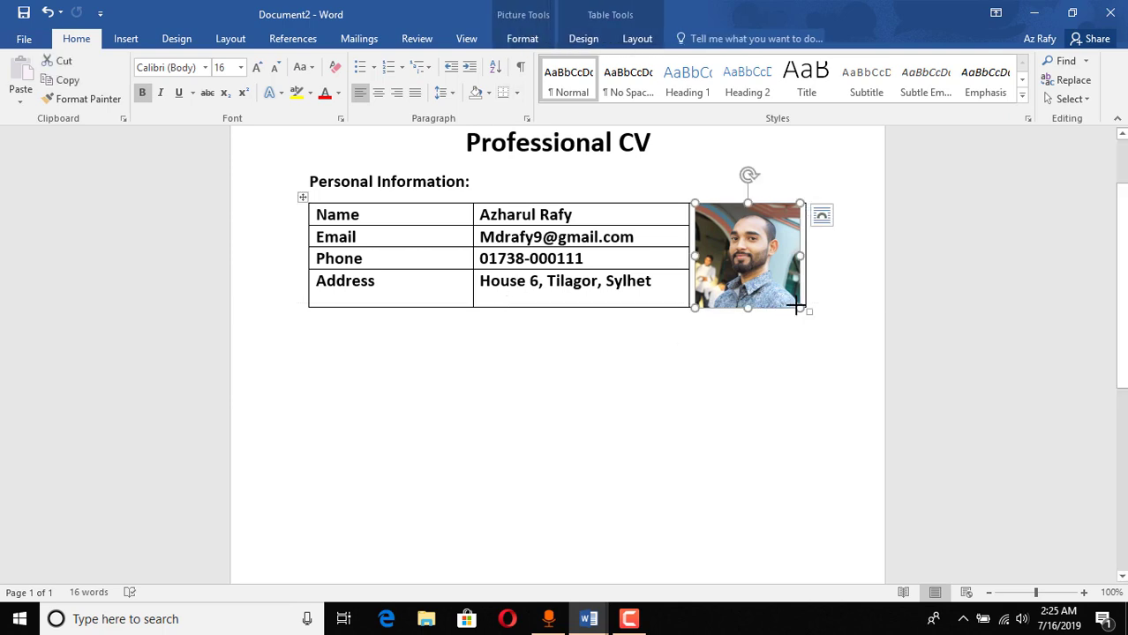
left_click_drag(796, 306, 788, 298)
left_click(677, 397)
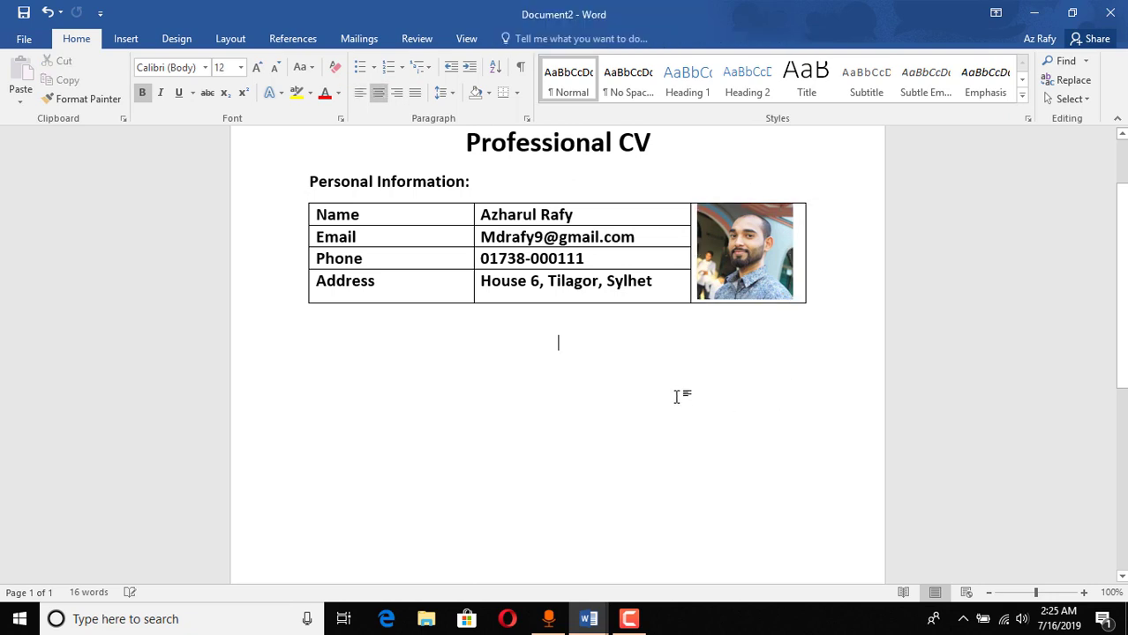
scroll(677, 397, "up", 2)
scroll(676, 476, "down", 1)
scroll(675, 477, "up", 1)
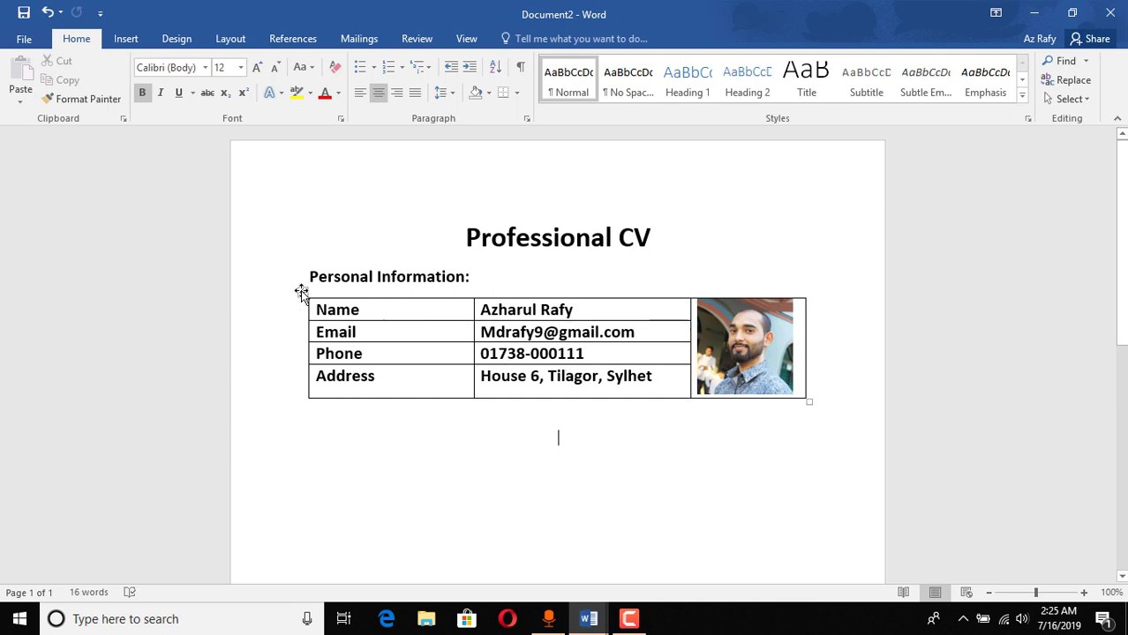
Step: Set the personal details table's borders to None and shrink the photo slightly
left_click(301, 292)
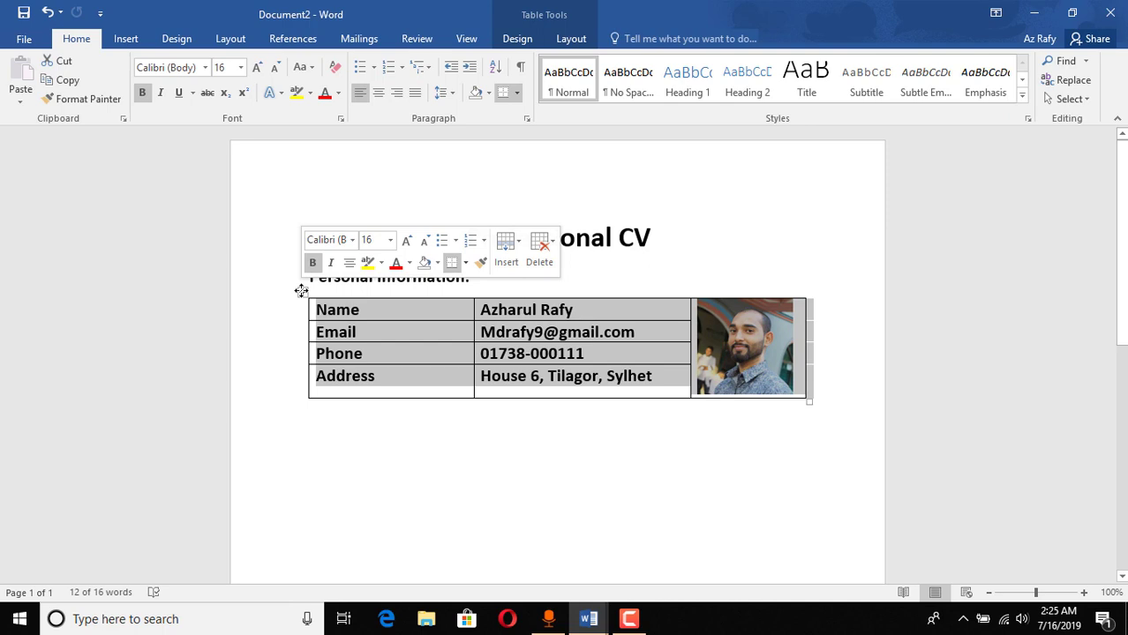
right_click(301, 293)
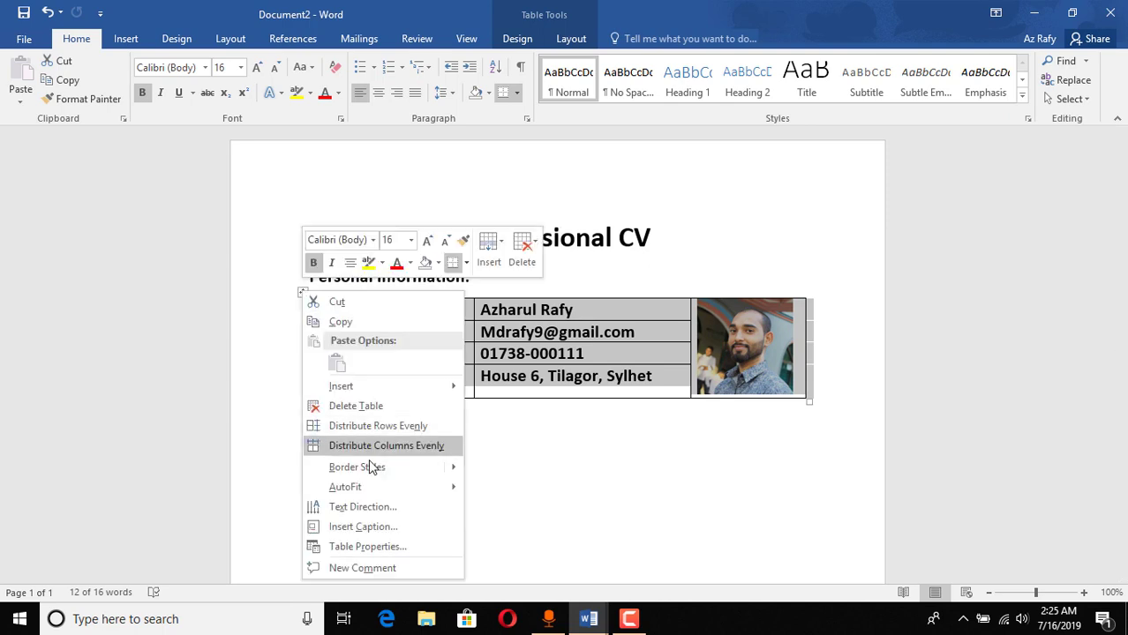
left_click(377, 547)
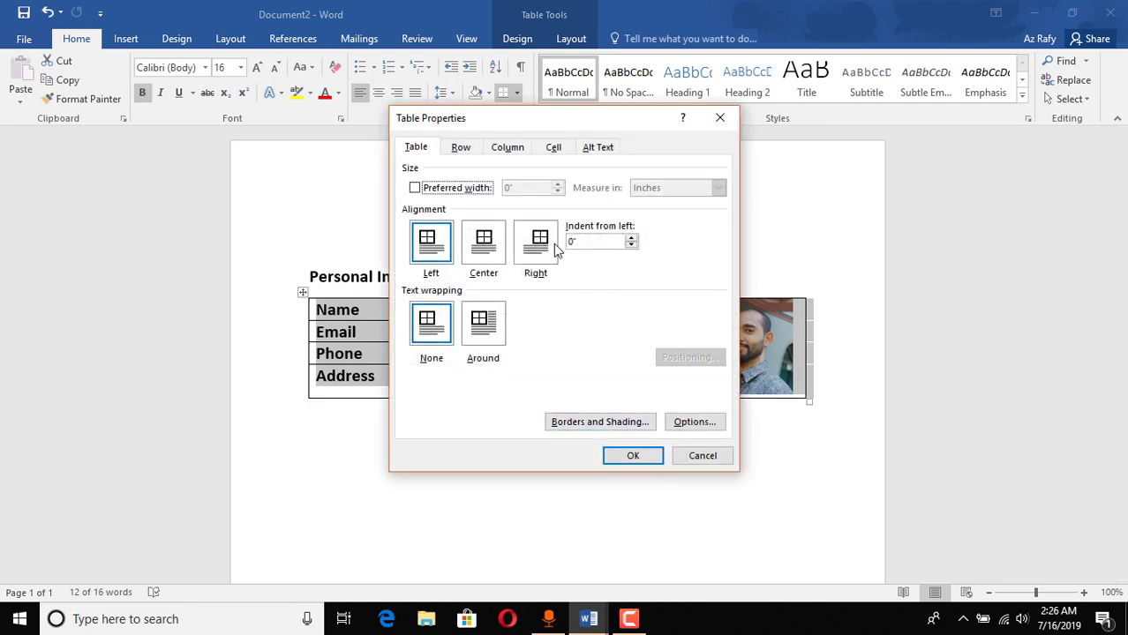
left_click(601, 422)
left_click(382, 210)
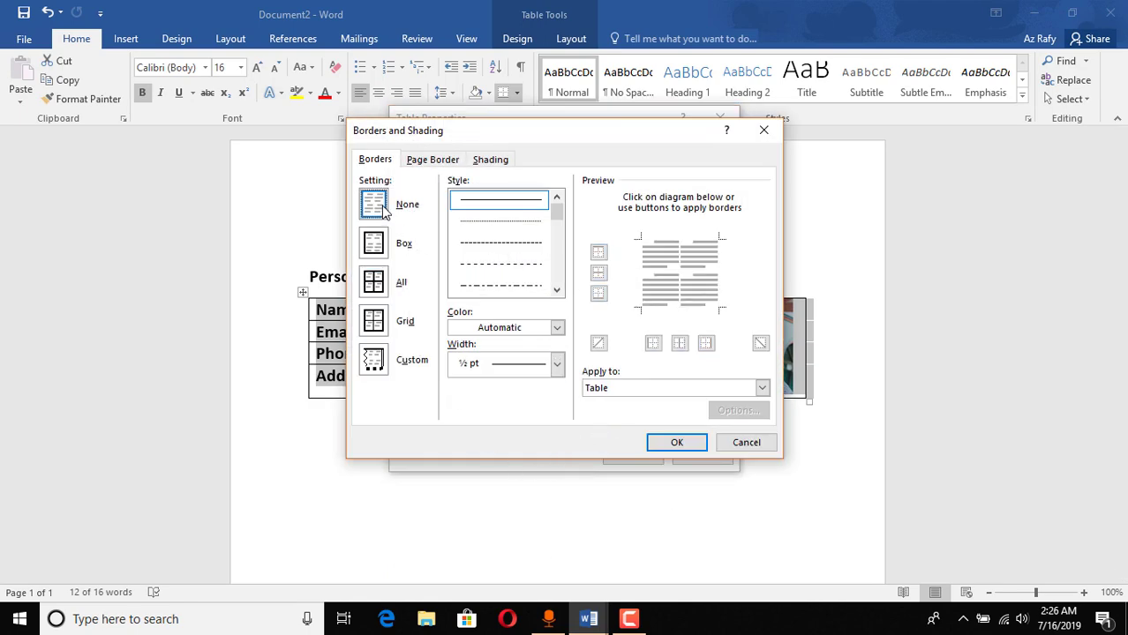
left_click(677, 448)
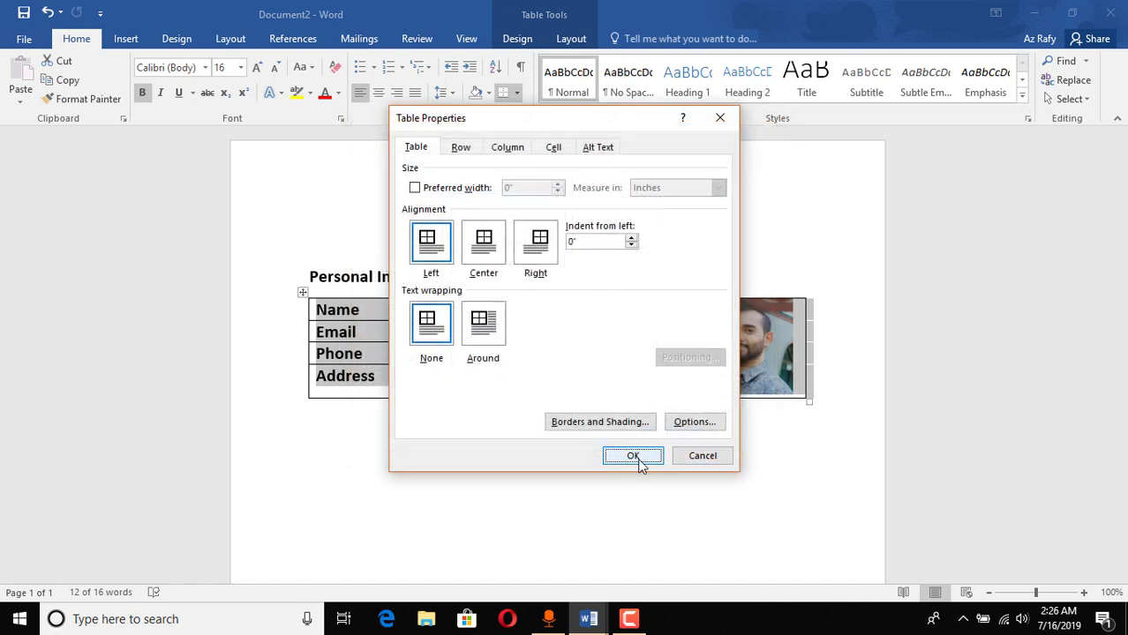
left_click(633, 457)
left_click(642, 446)
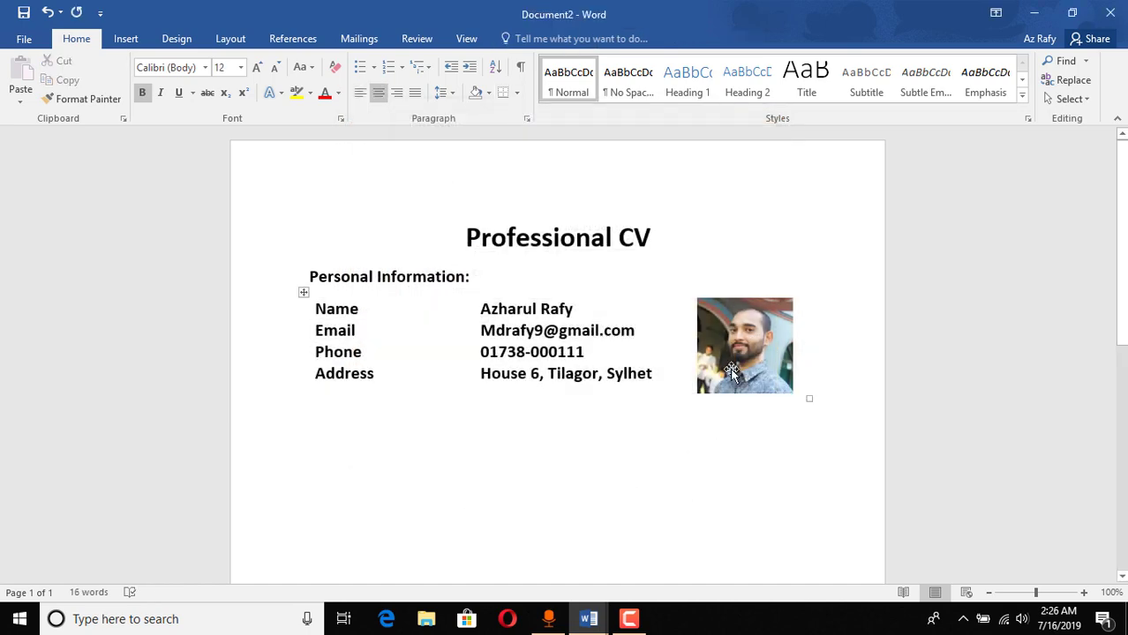
left_click(805, 395)
left_click_drag(794, 394, 782, 376)
Step: Remove bold from the four detail values in the personal details table
left_click(559, 430)
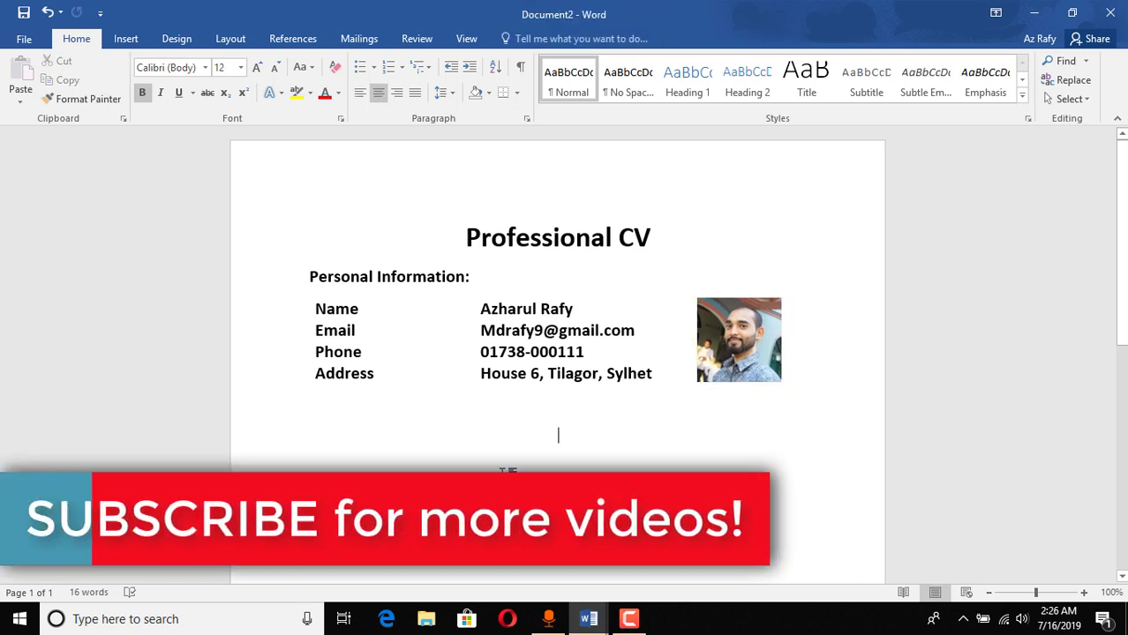
left_click_drag(484, 309, 643, 391)
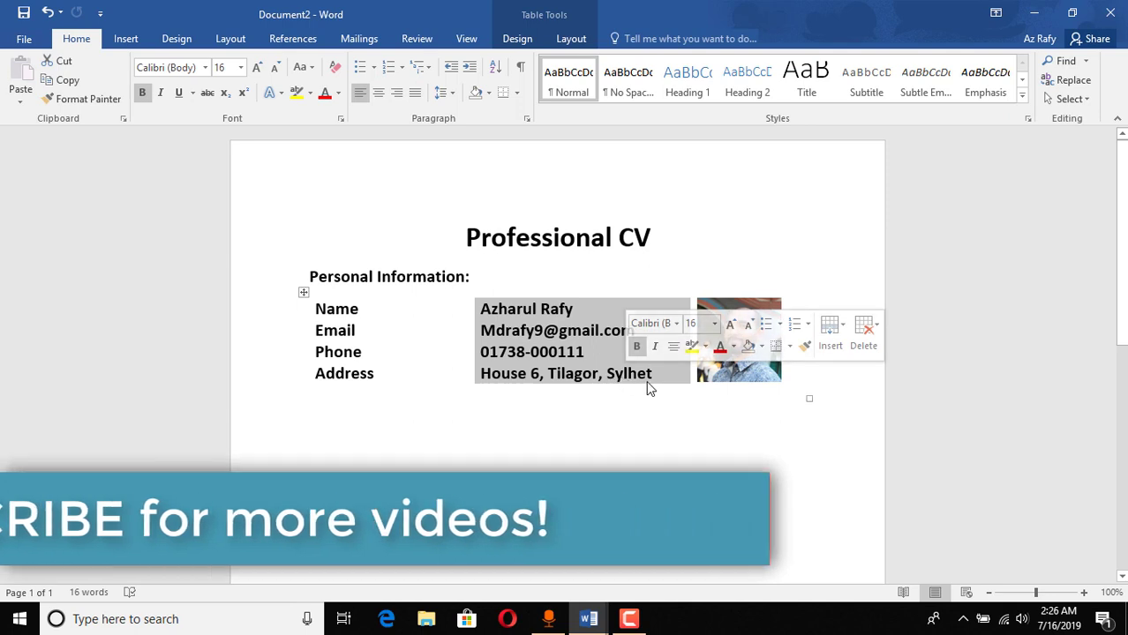
left_click(637, 349)
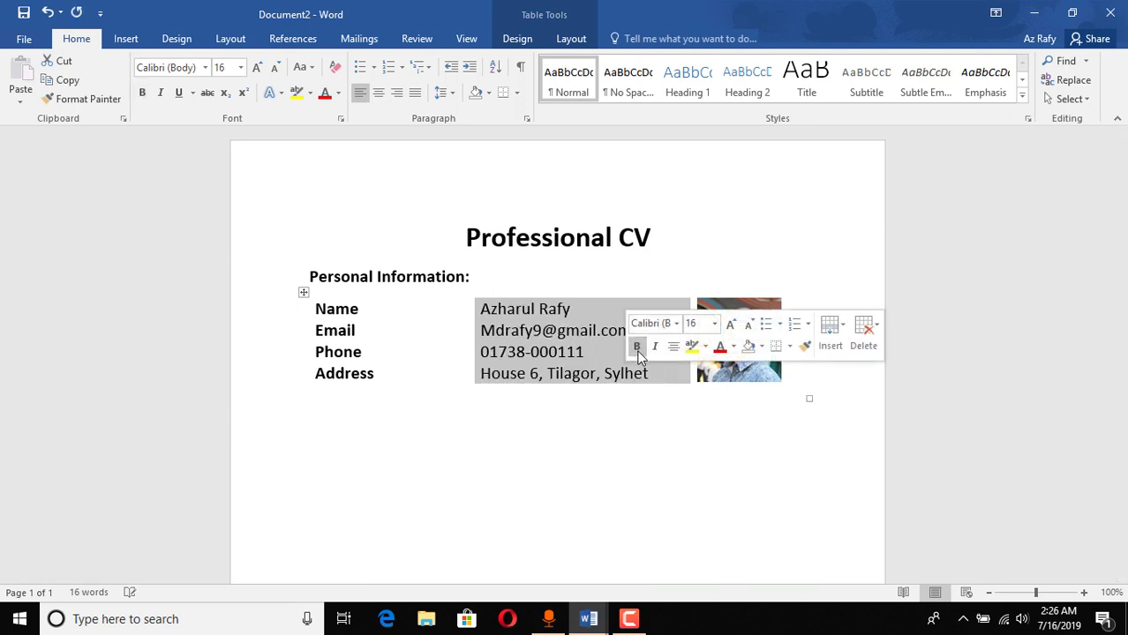
Step: Add colons after the Name, Email and Address labels
left_click(381, 314)
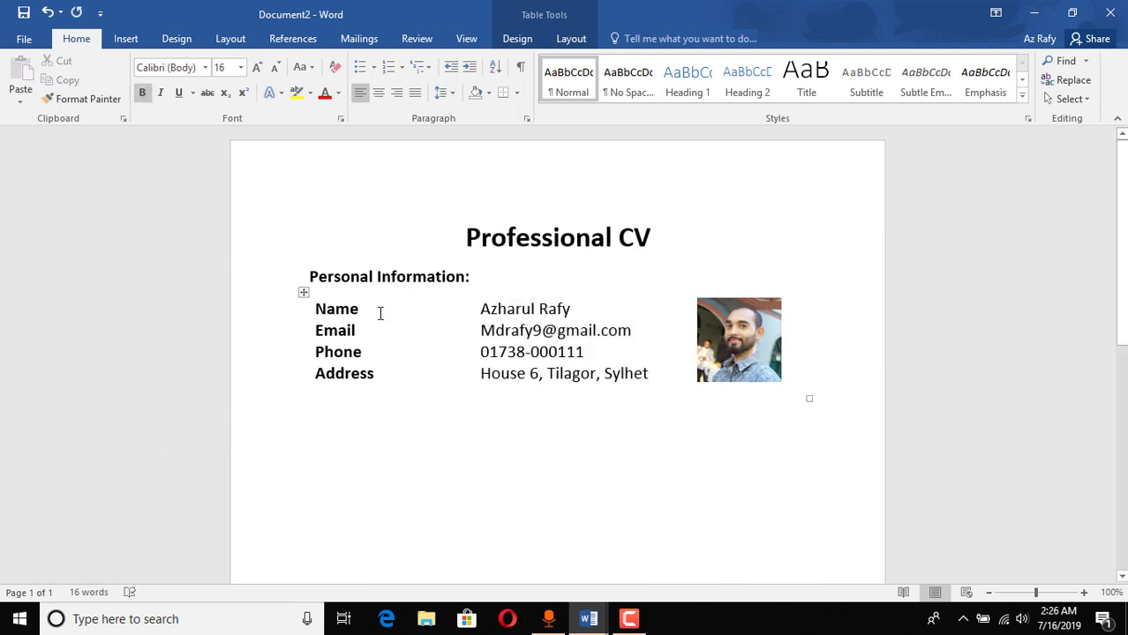
type(":")
left_click(364, 332)
type(":")
left_click(396, 374)
type(":")
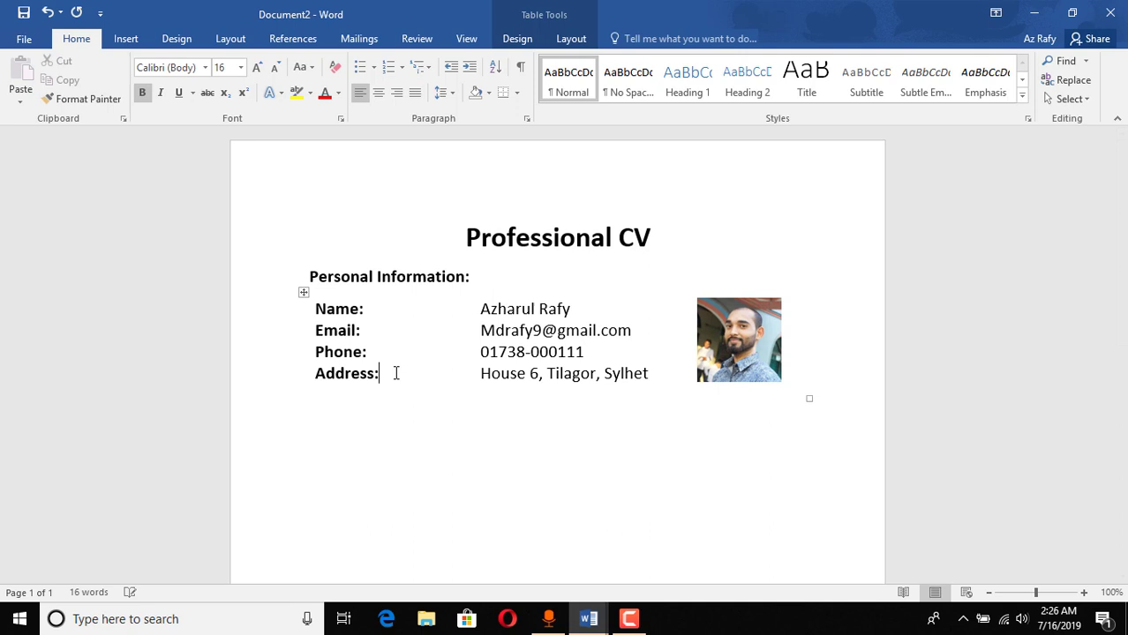
Step: Underline the Professional CV title, leaving the Personal Information: heading un-underlined
left_click(511, 277)
left_click_drag(477, 277, 323, 277)
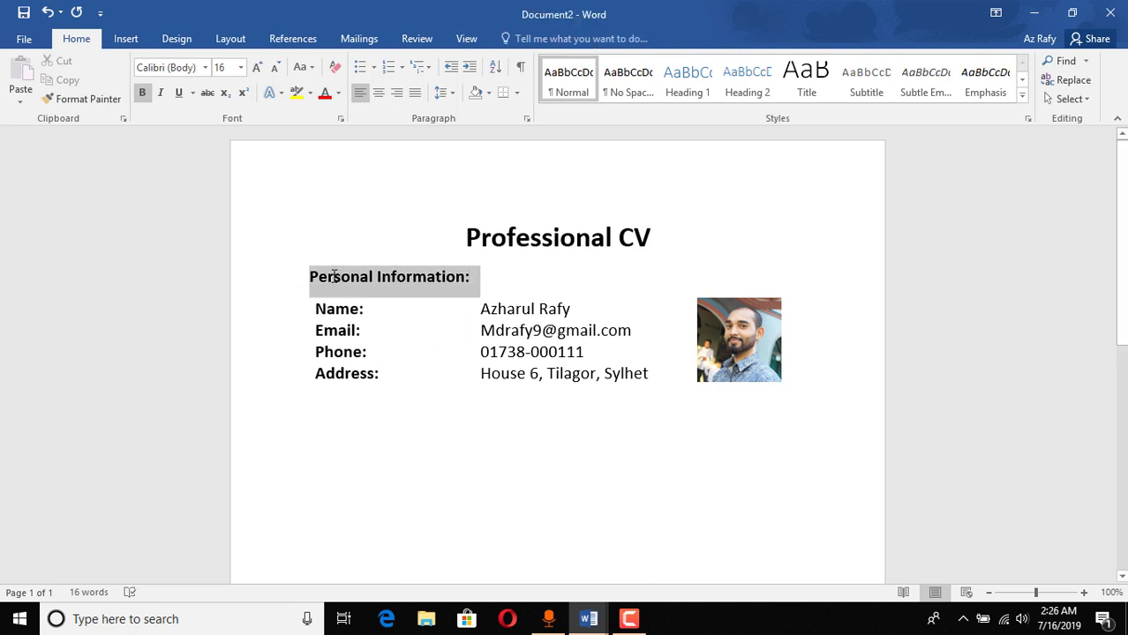
left_click(180, 93)
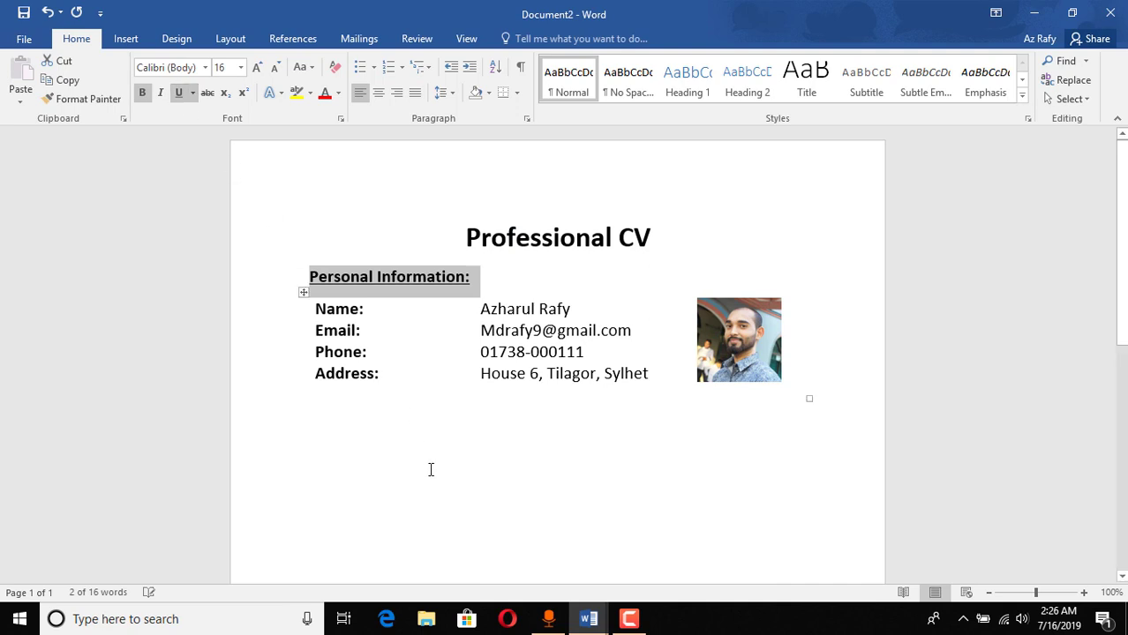
left_click(430, 469)
left_click_drag(474, 273, 347, 265)
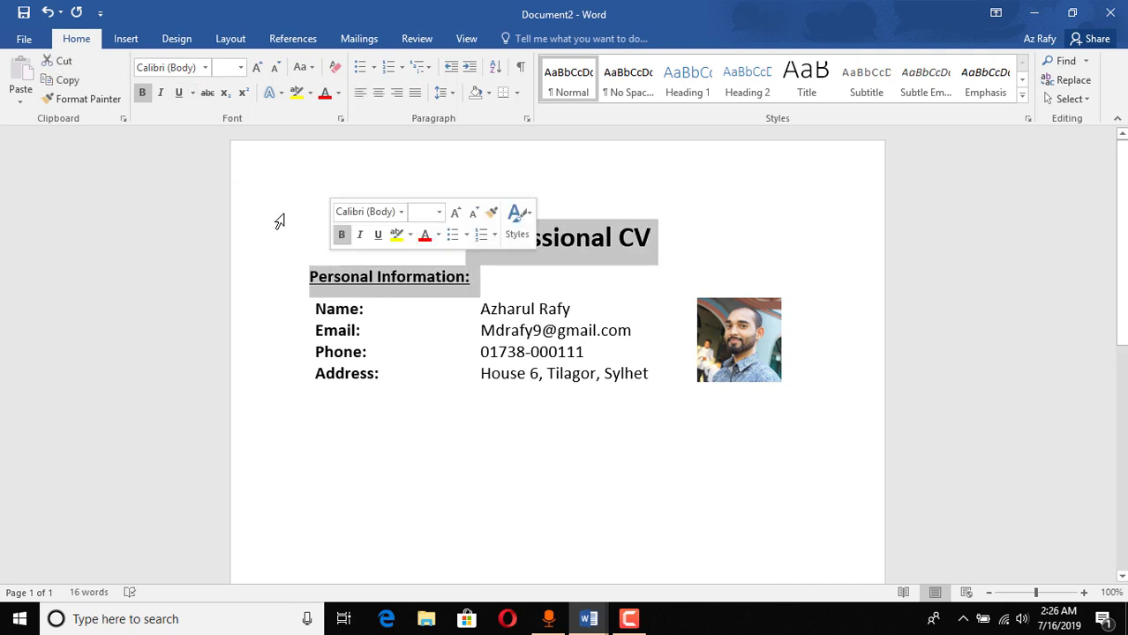
left_click(178, 93)
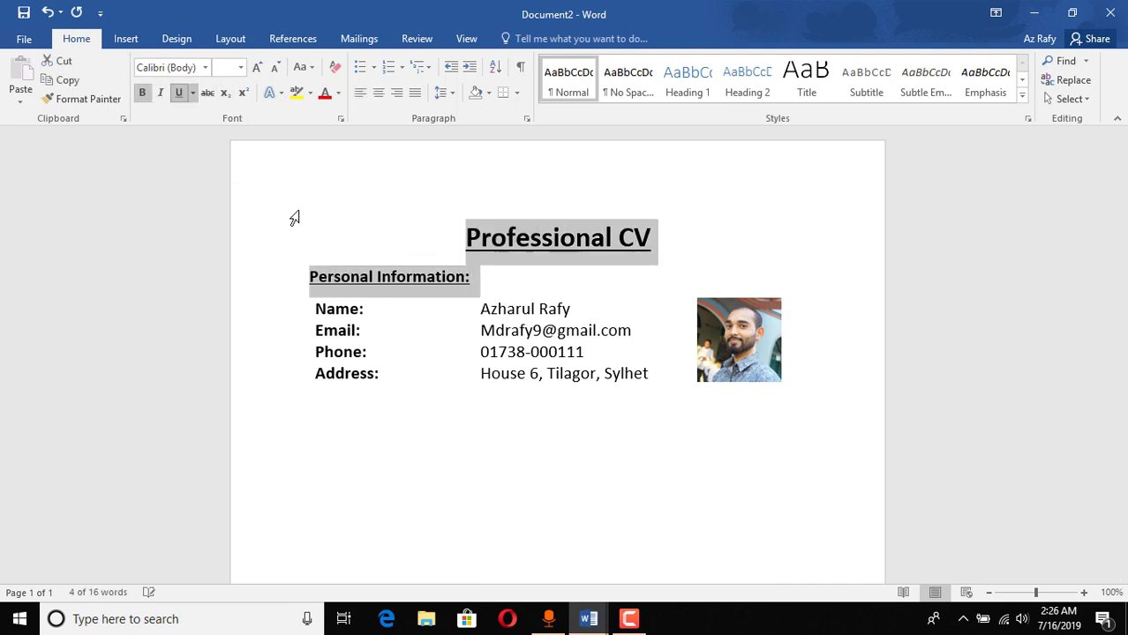
left_click(440, 441)
left_click_drag(360, 268, 477, 274)
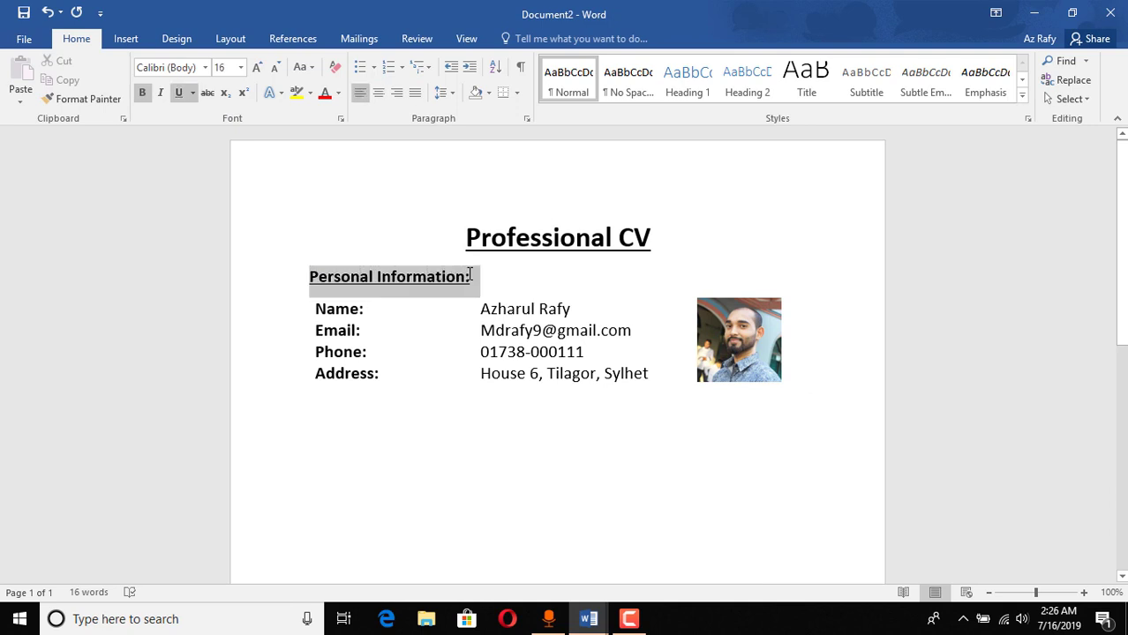
left_click(180, 92)
left_click(559, 477)
left_click(814, 382)
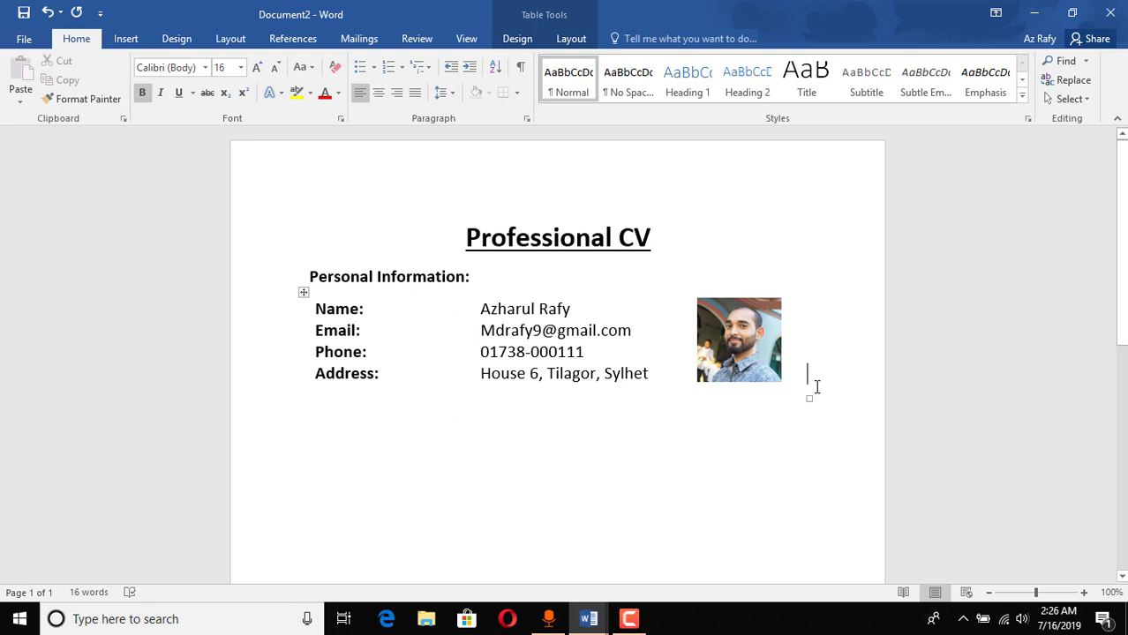
left_click(386, 425)
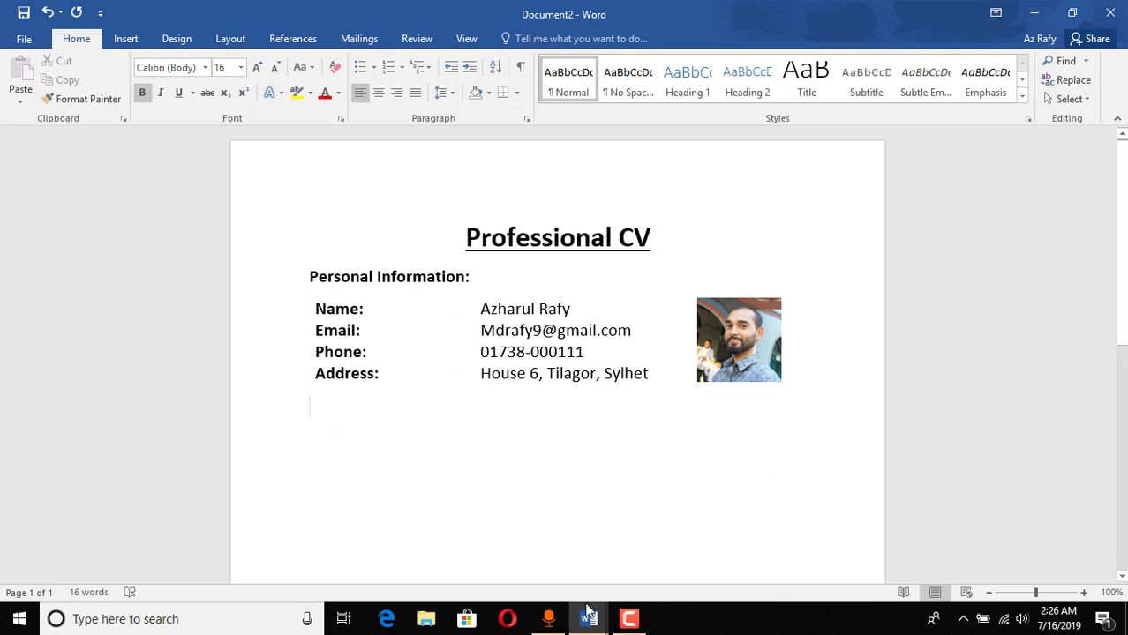
Step: Start an Education: heading on a new line below the personal details, checking the finished Document1
key("alt+Tab")
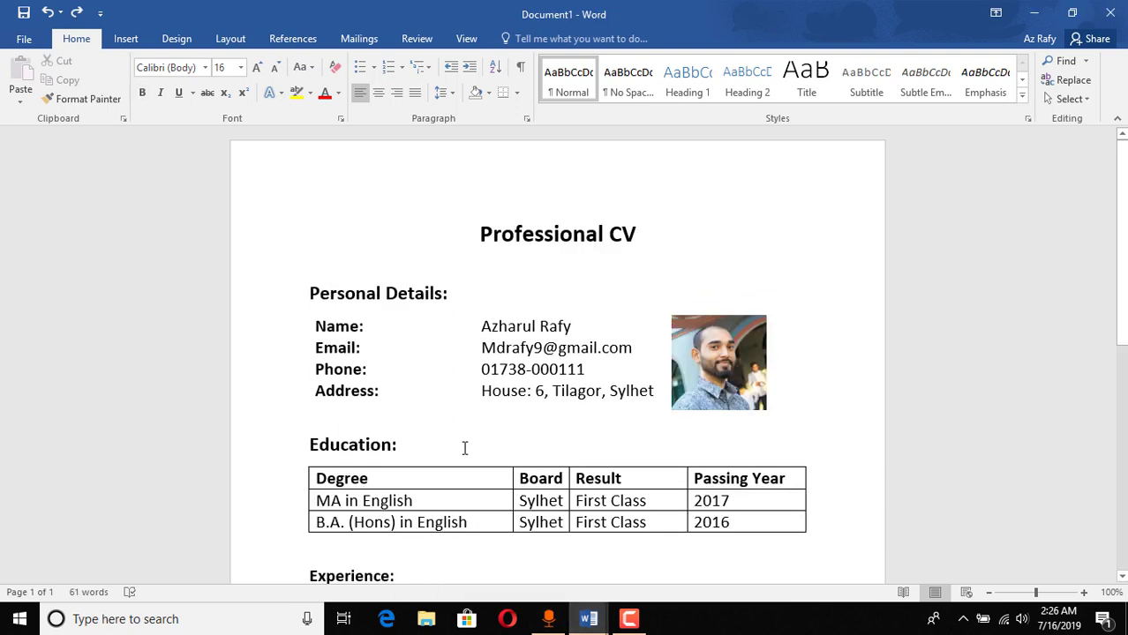
left_click(1031, 12)
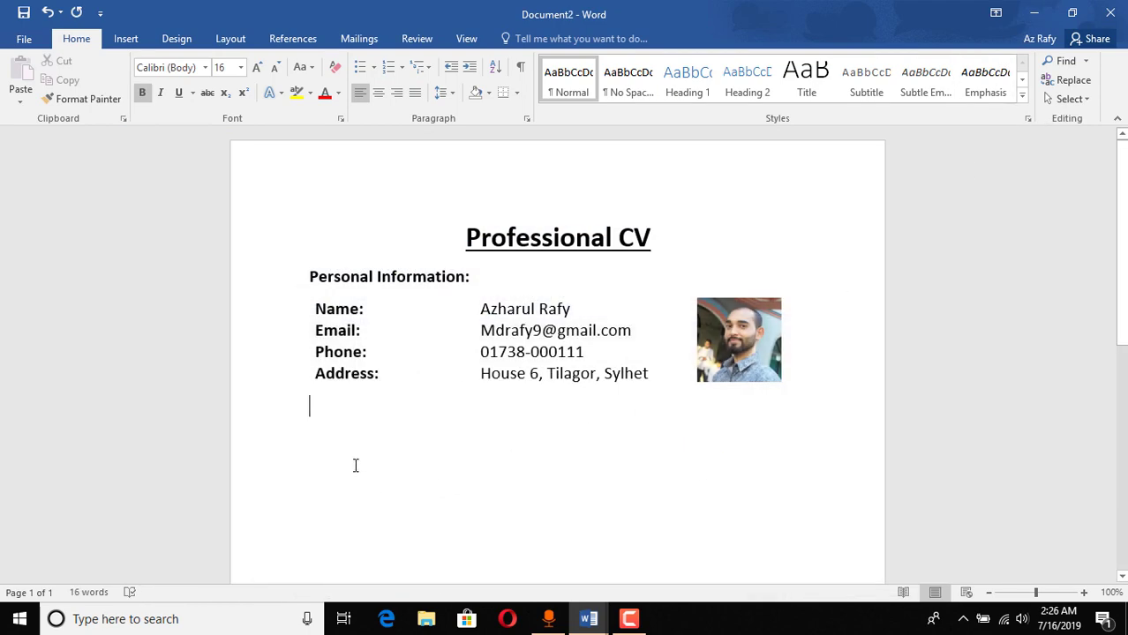
key("Return")
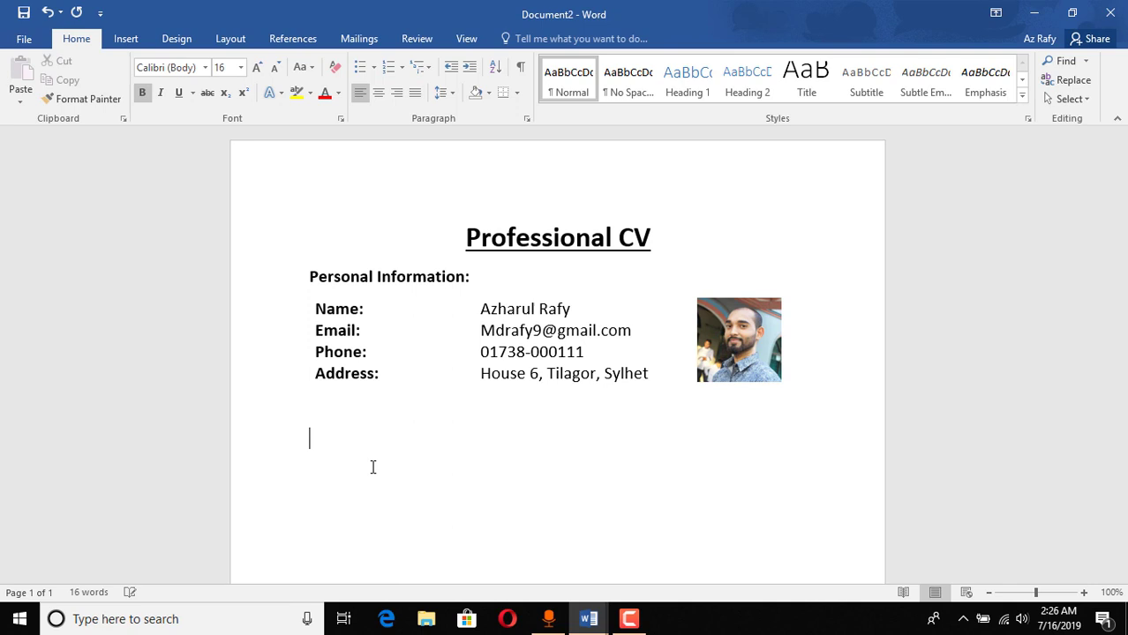
type("Education:")
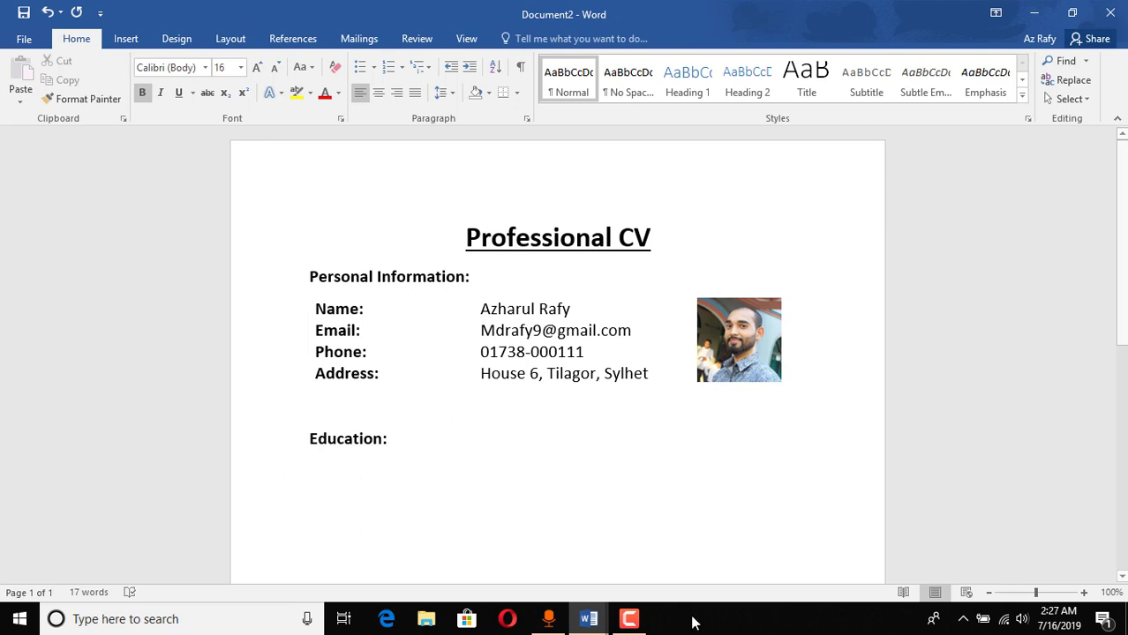
left_click(589, 619)
left_click(524, 597)
scroll(328, 473, "down", 1)
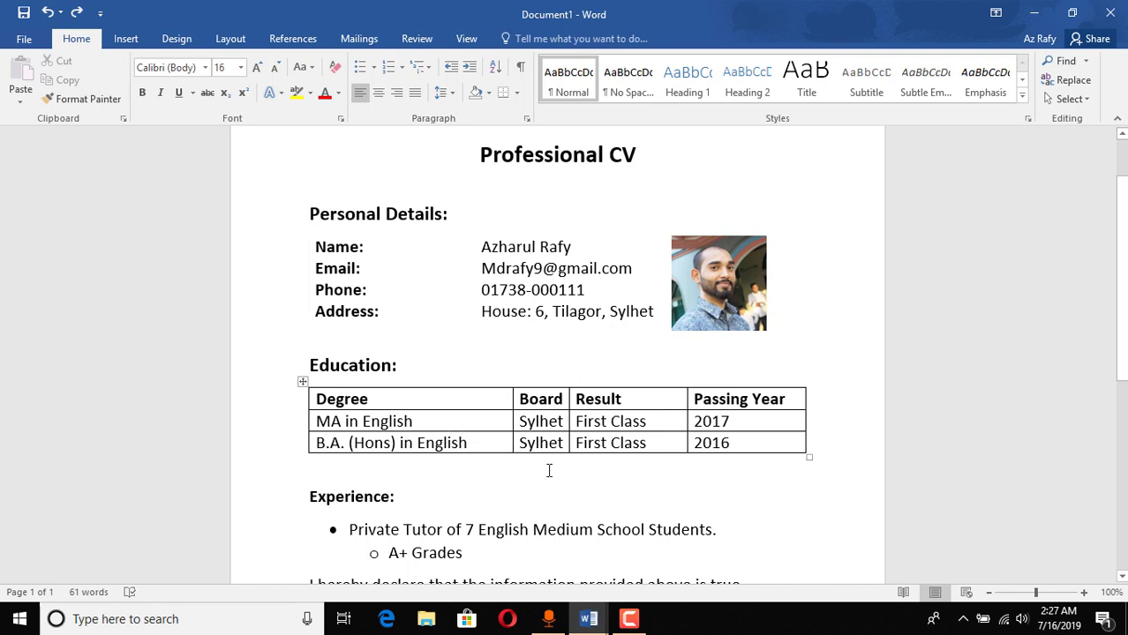
Step: Insert a four-column, three-row table under the Education heading
left_click(1033, 13)
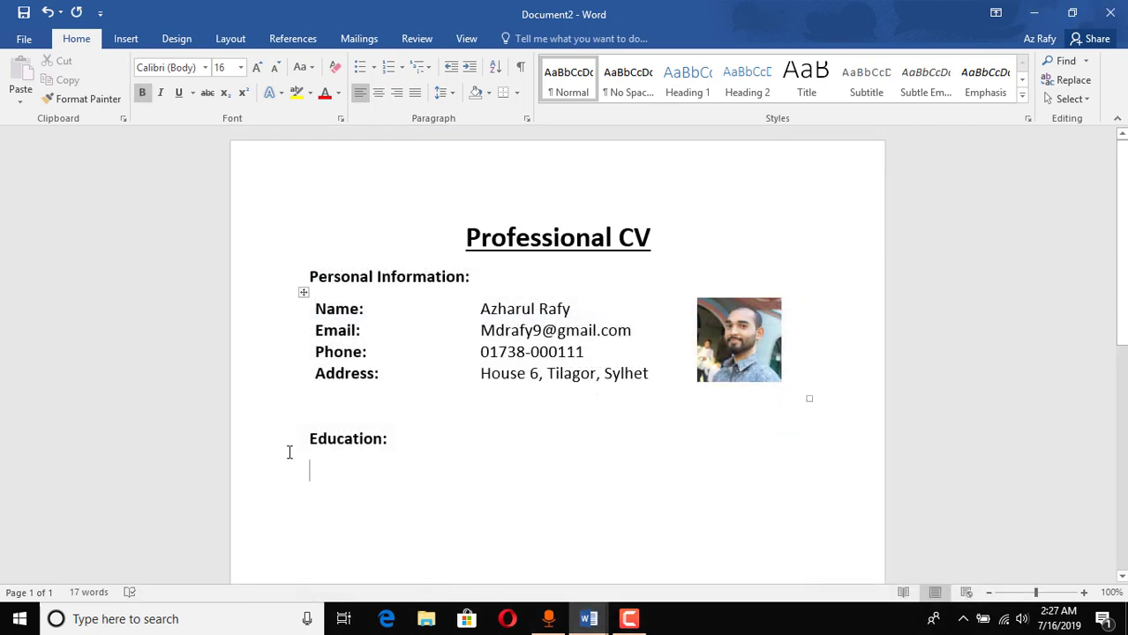
left_click(121, 38)
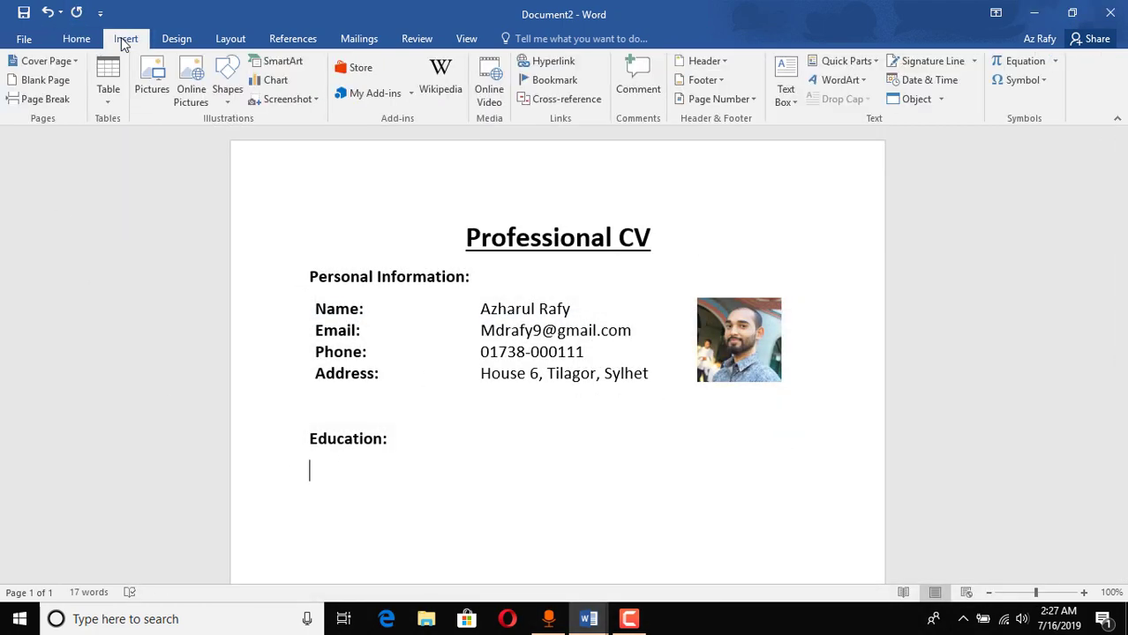
left_click(116, 91)
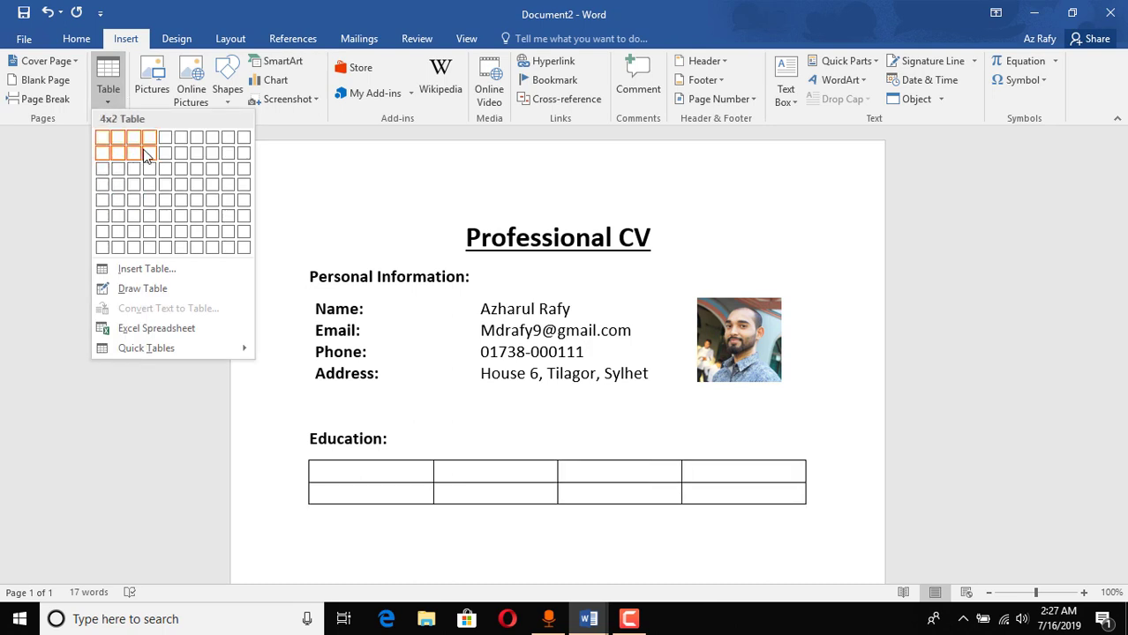
left_click(147, 167)
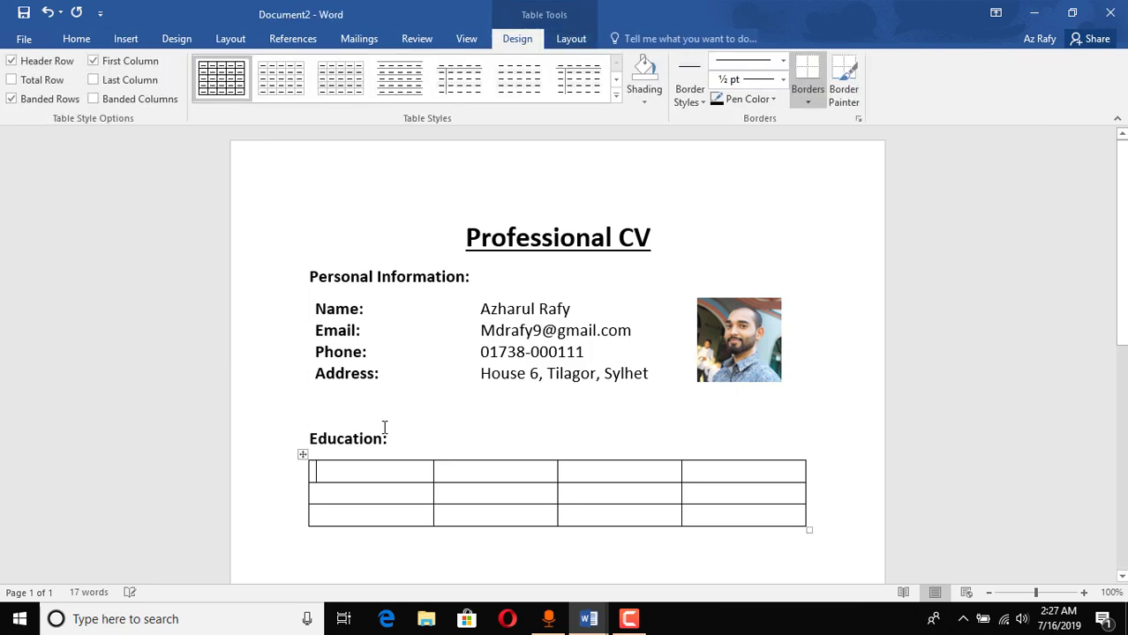
Step: Type the header row Degree, Board, Result and Passing Year, using the finished CV as reference
left_click(504, 570)
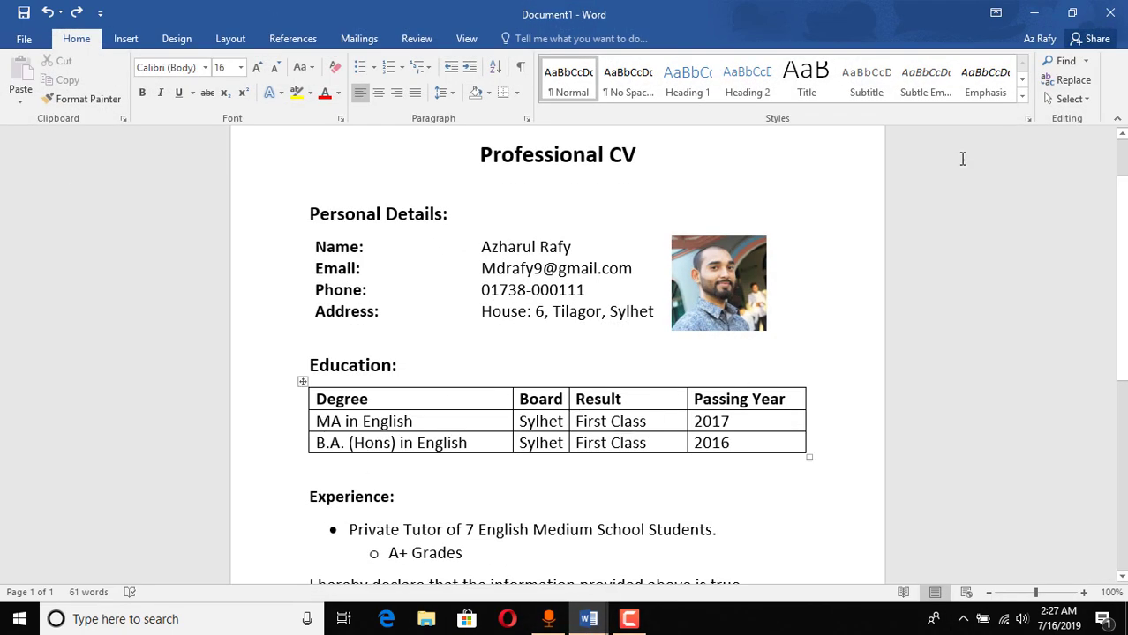
left_click(1033, 13)
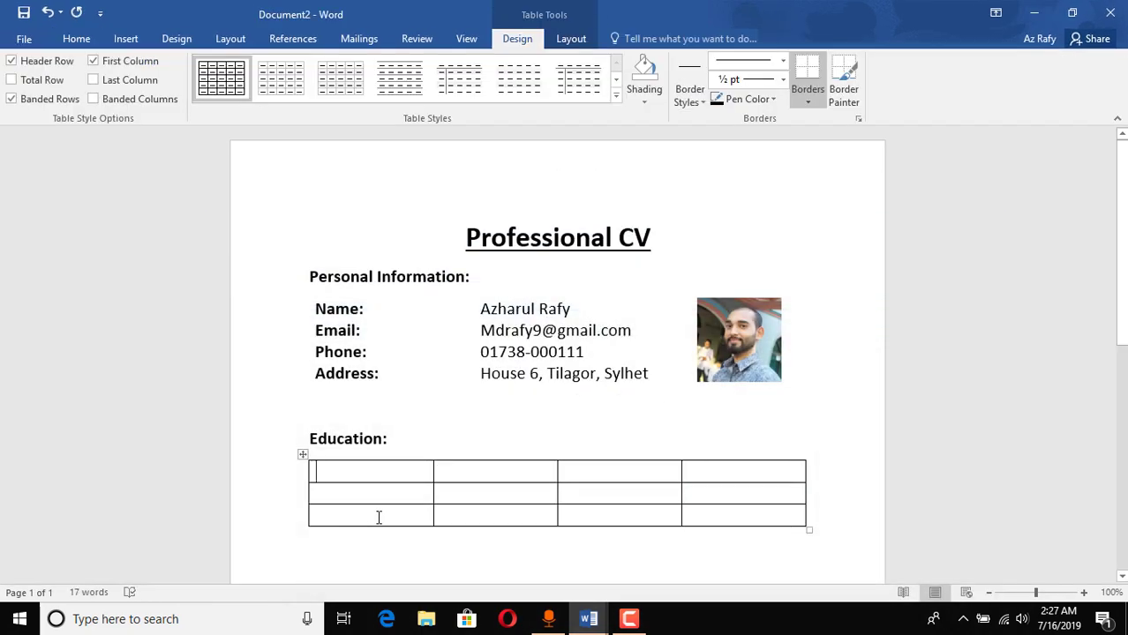
type("Degree")
key("Tab")
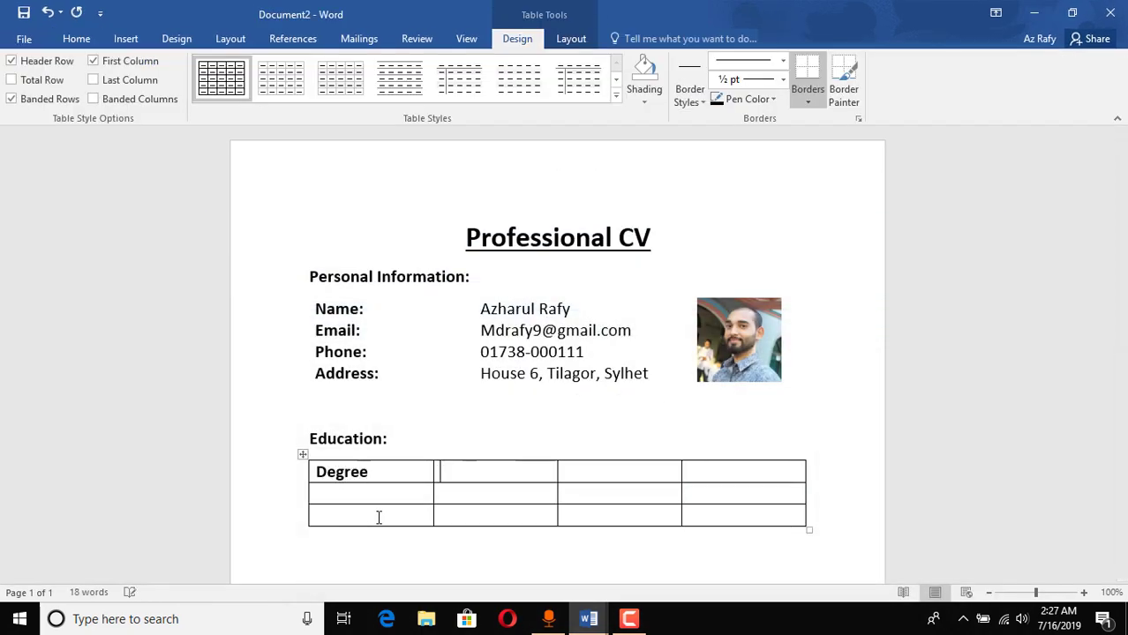
type("Board")
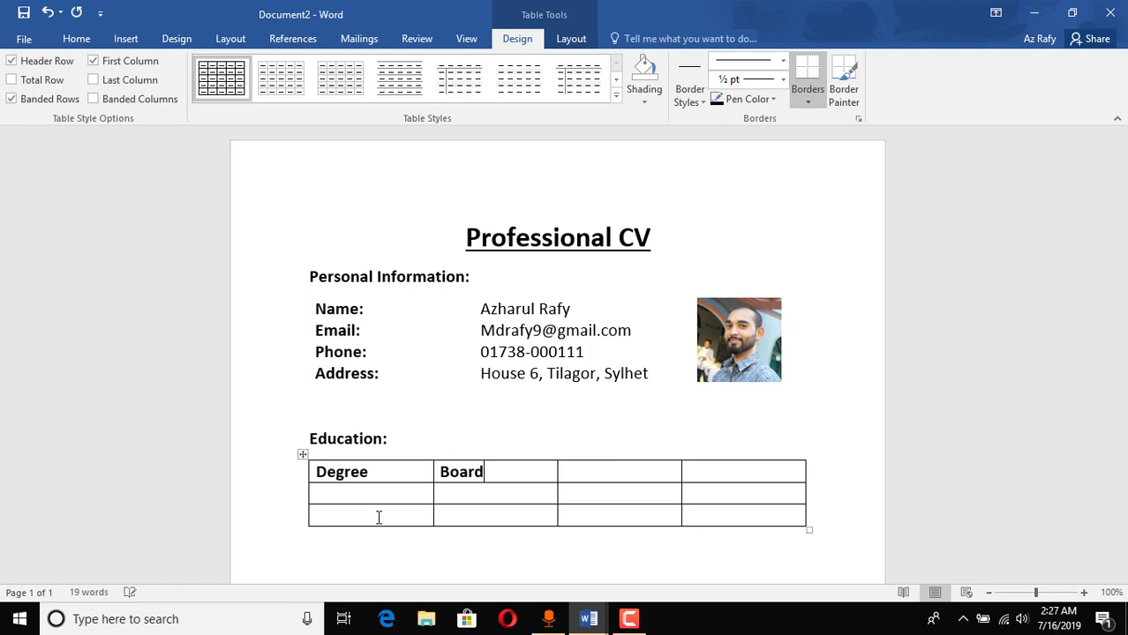
mouse_move(588, 618)
left_click(537, 586)
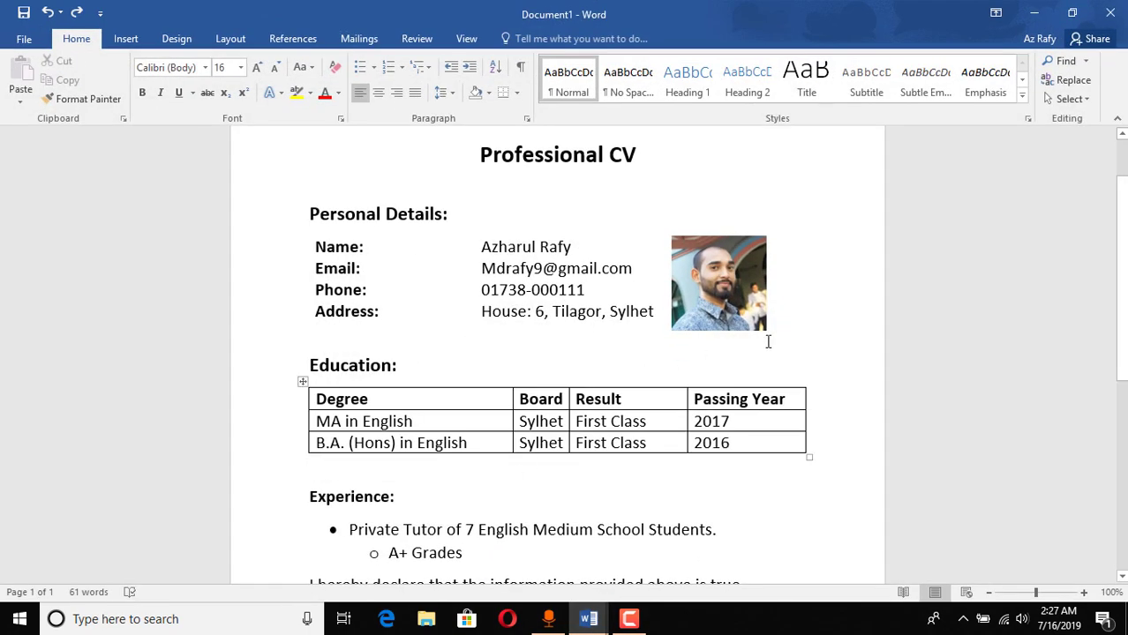
left_click(1035, 13)
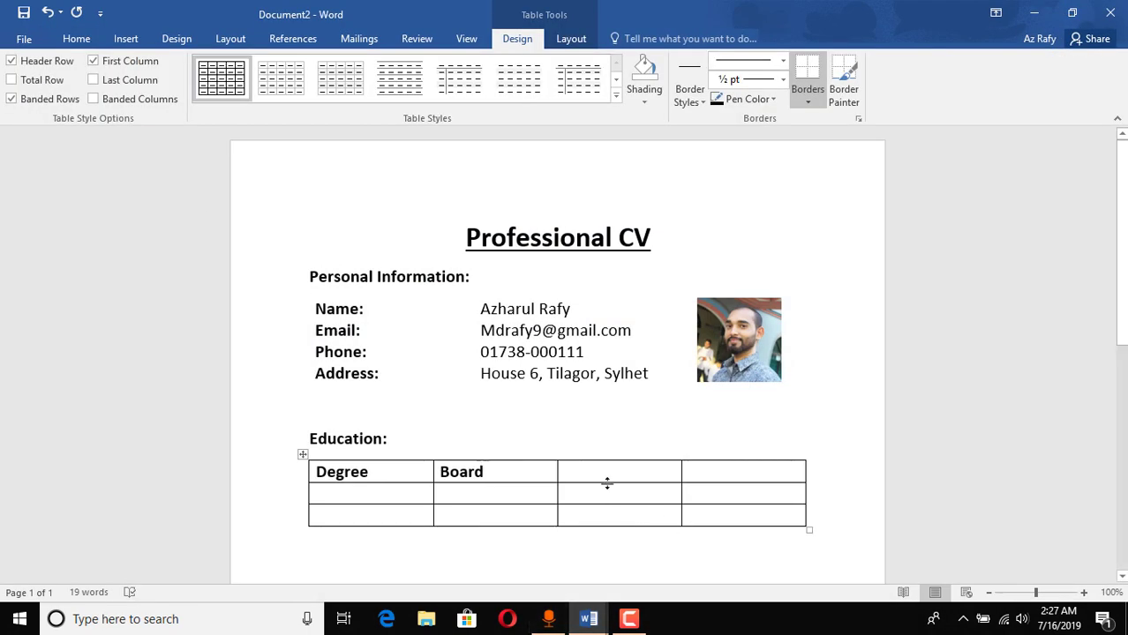
type("Result")
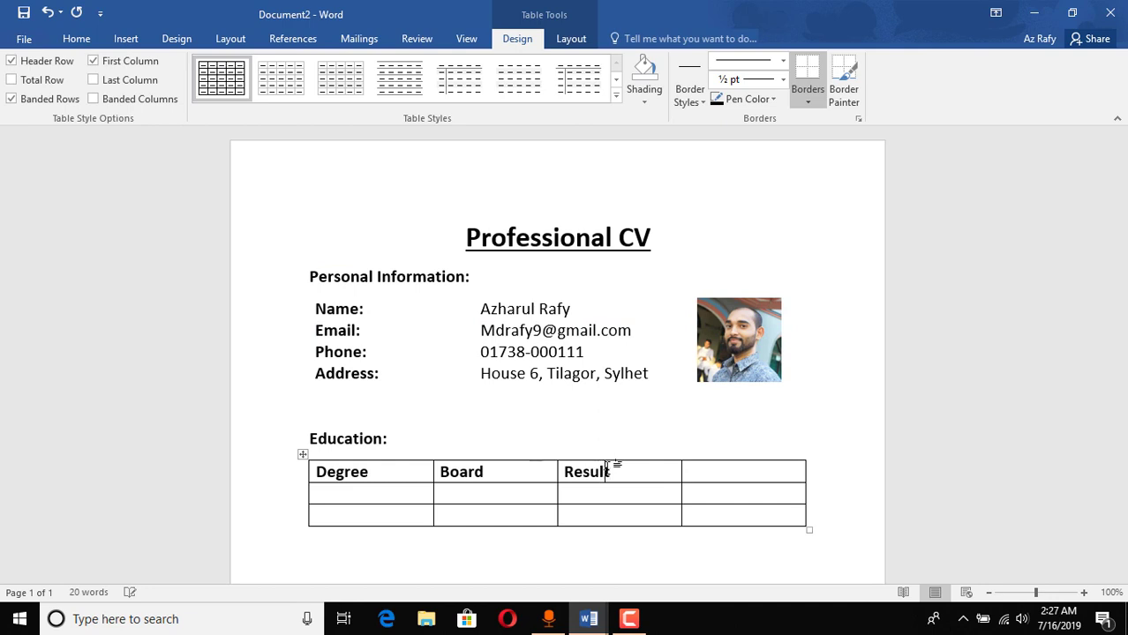
key("Tab")
type("Passing")
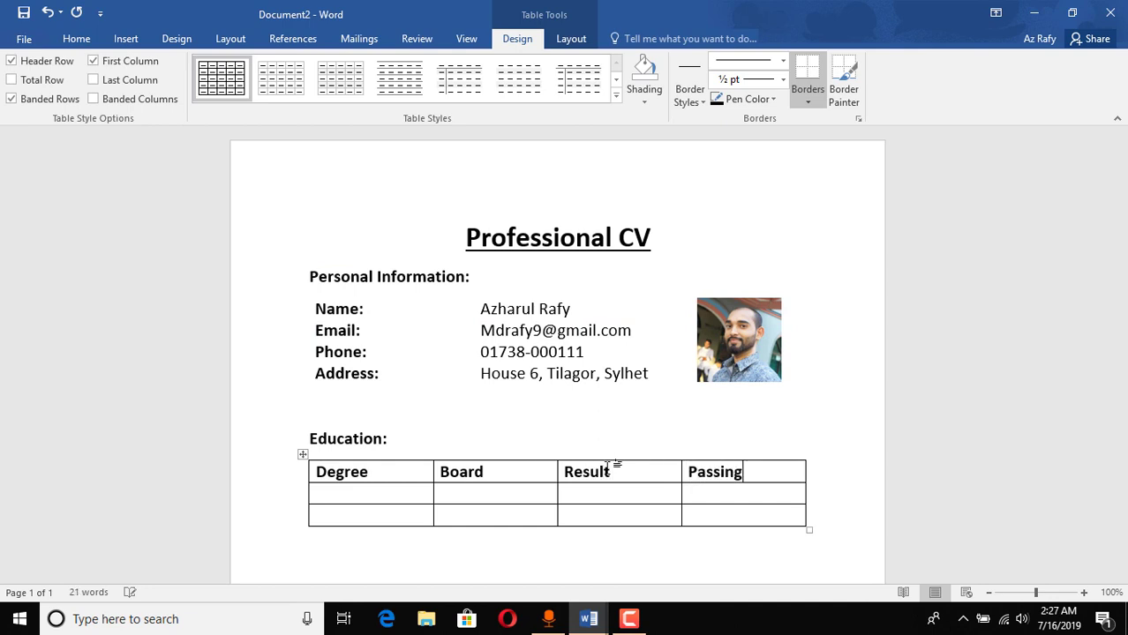
type(" Year")
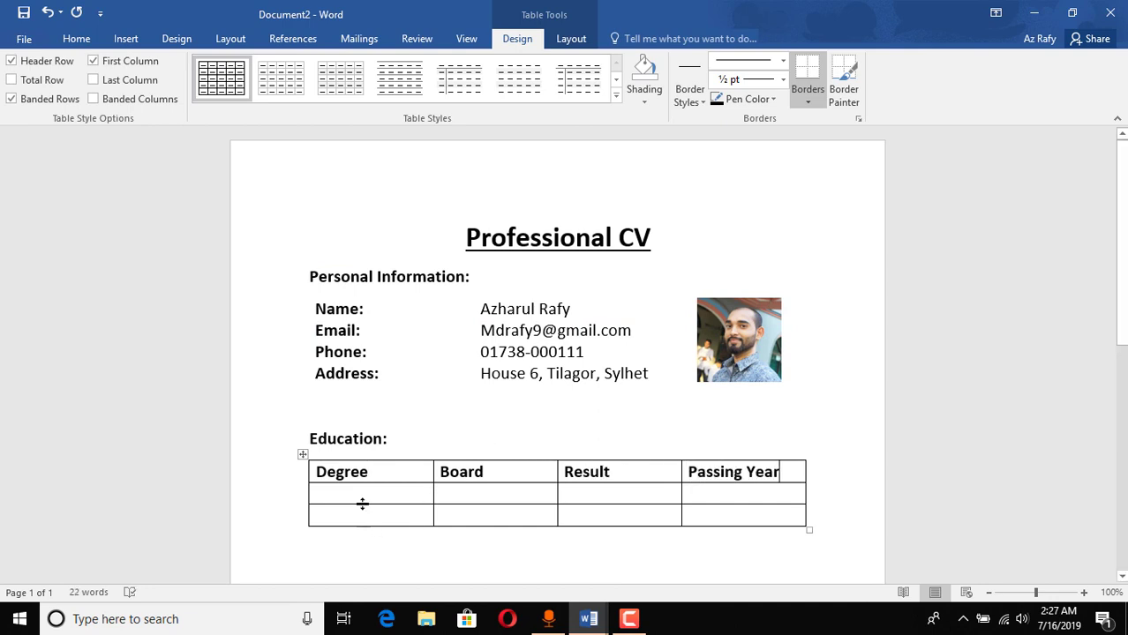
Step: Enter M.A in English and B.A (Hns.) in English in the Degree column
left_click(362, 496)
type("M.A in En")
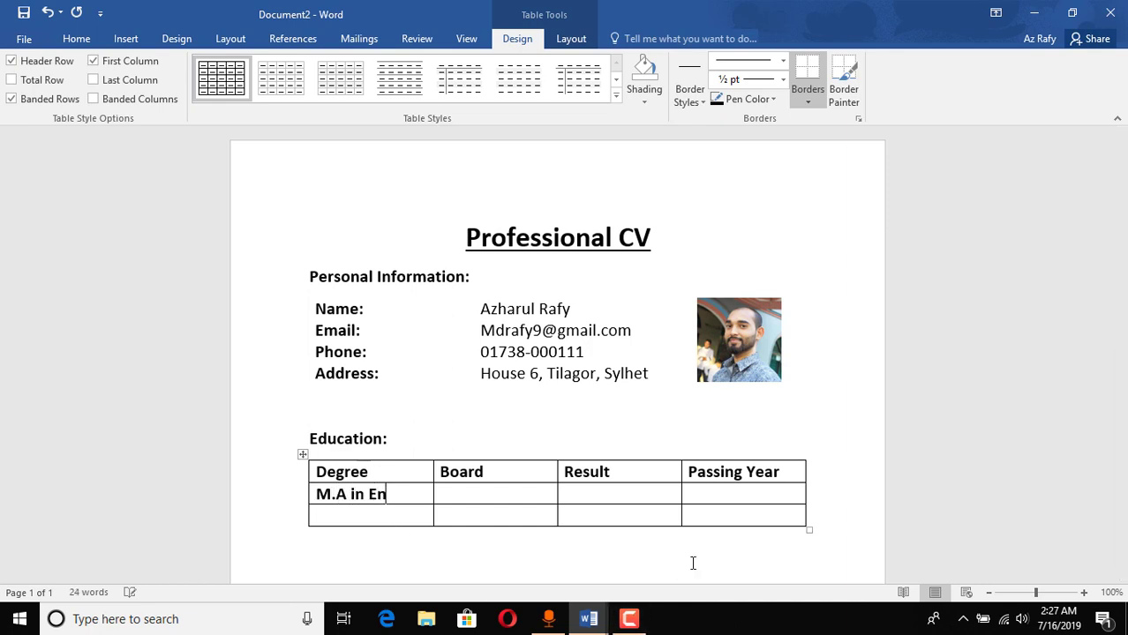
type("glish")
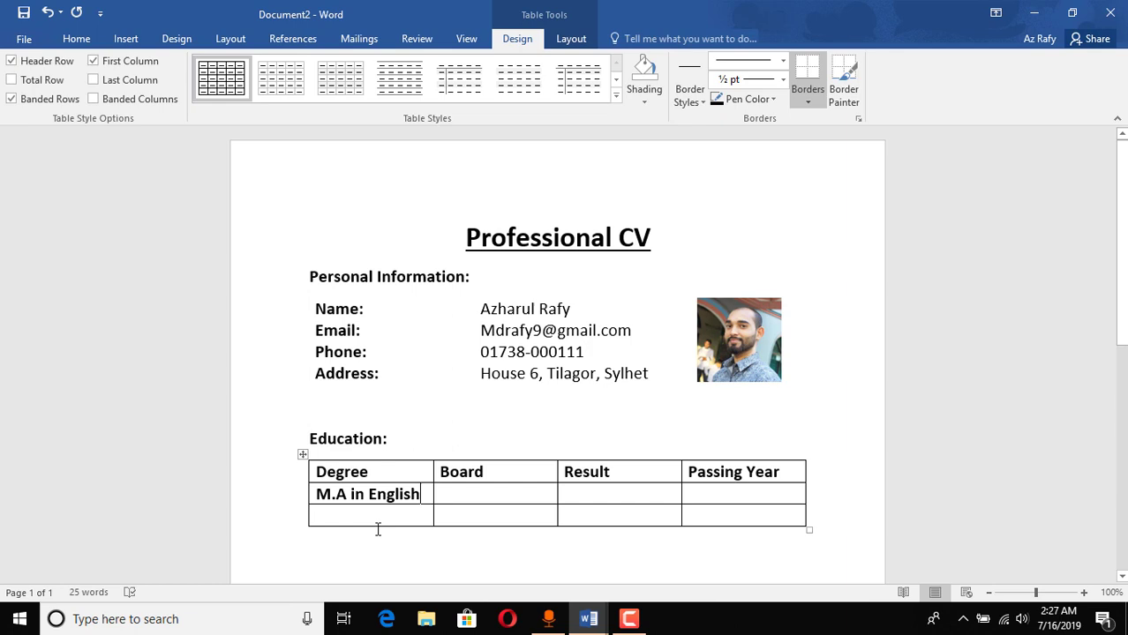
left_click(378, 530)
left_click(380, 515)
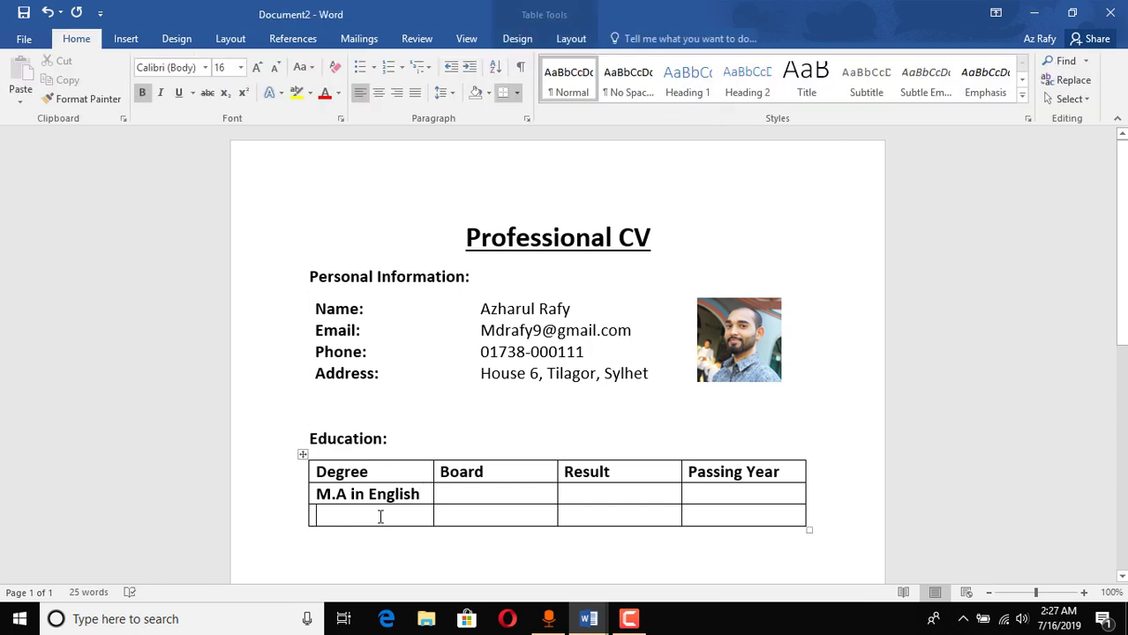
type("B.")
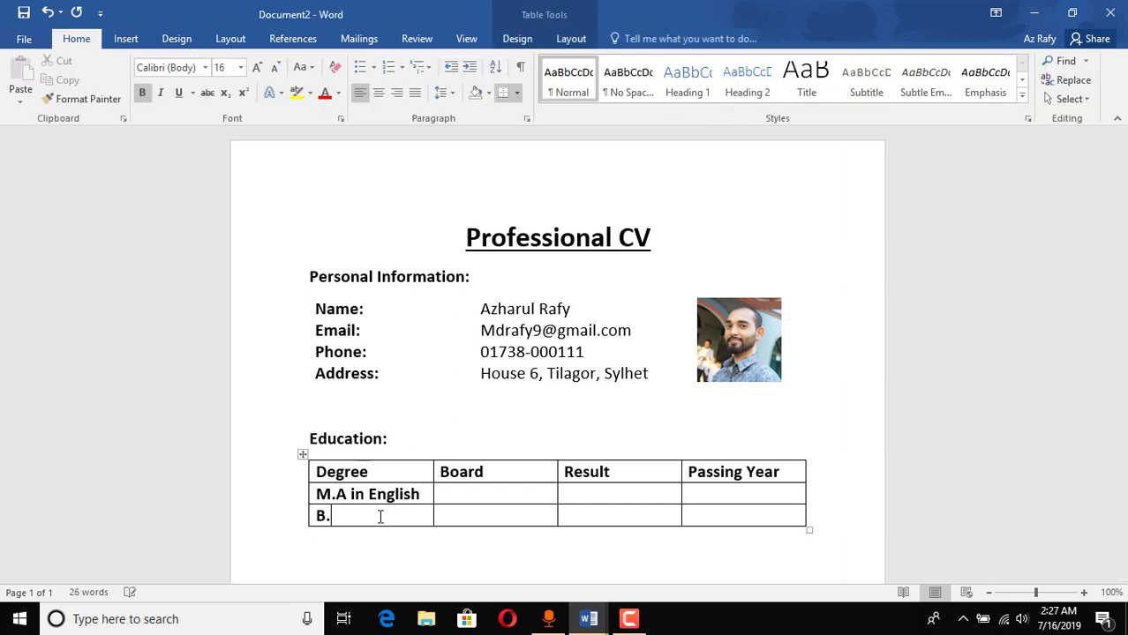
type("A in Englihs")
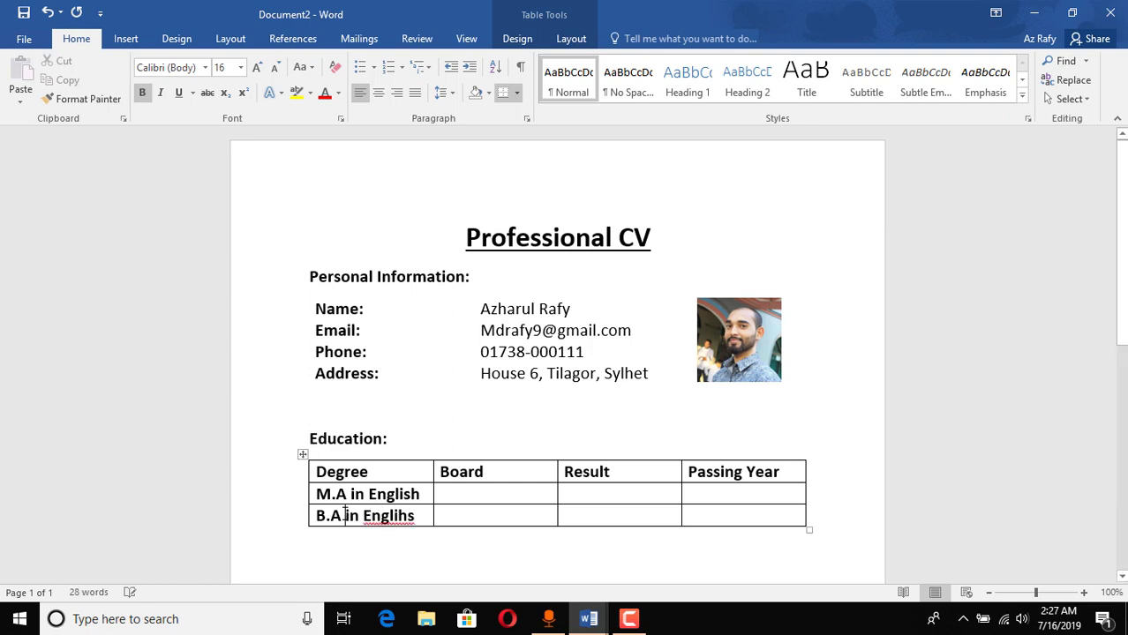
left_click(344, 515)
type("(Hns")
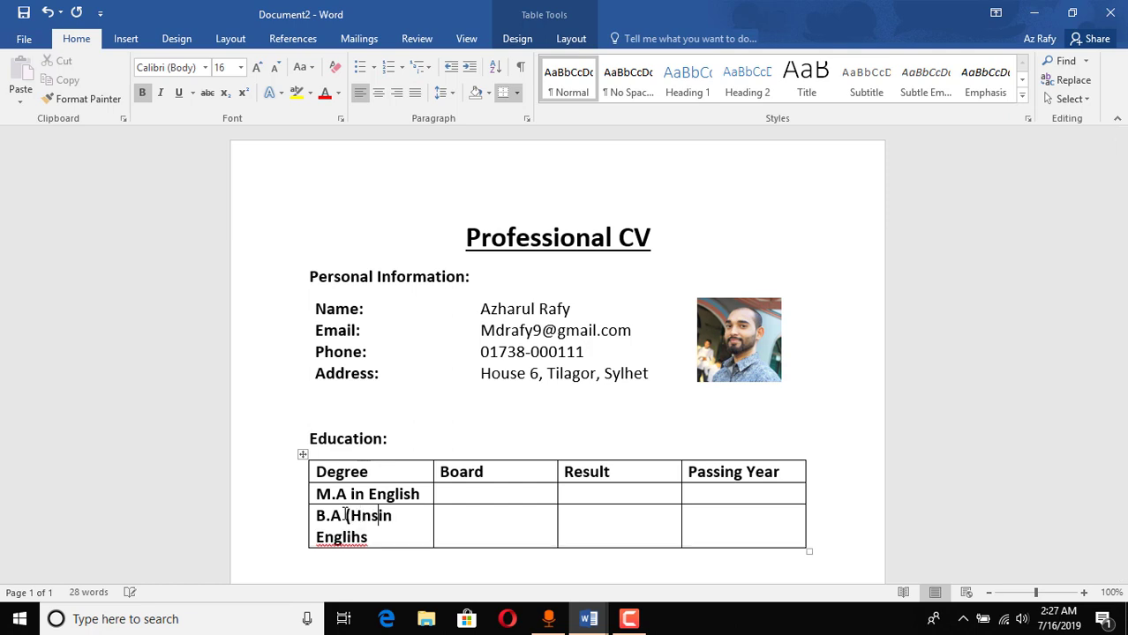
type(".)")
Step: Correct Englihs to English and add Hns. to the dictionary
right_click(352, 538)
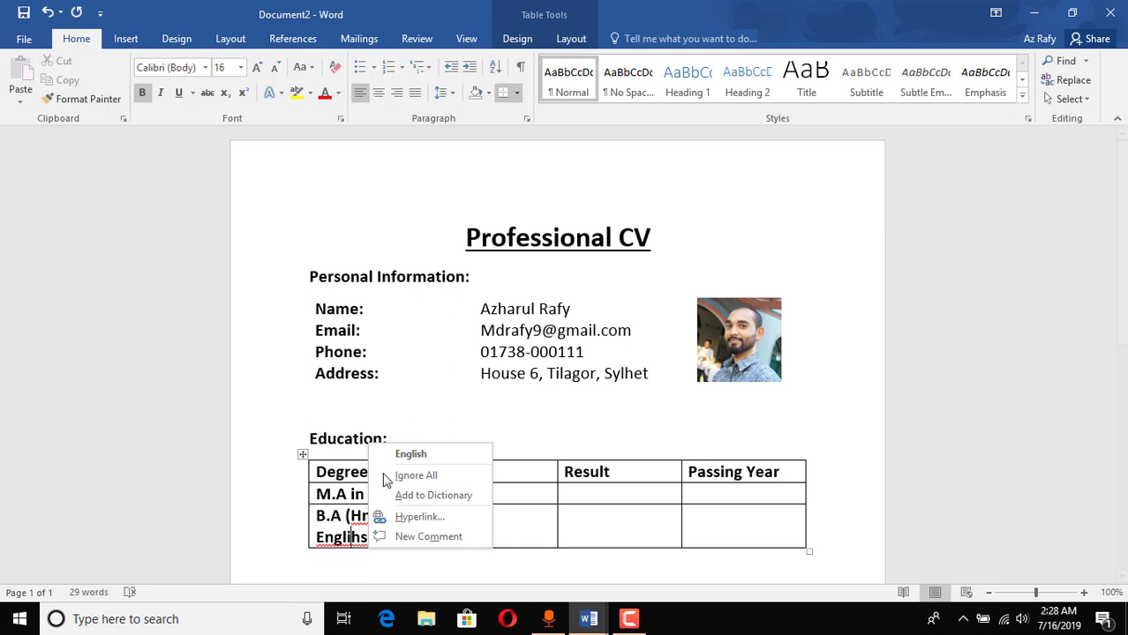
left_click(408, 455)
right_click(366, 516)
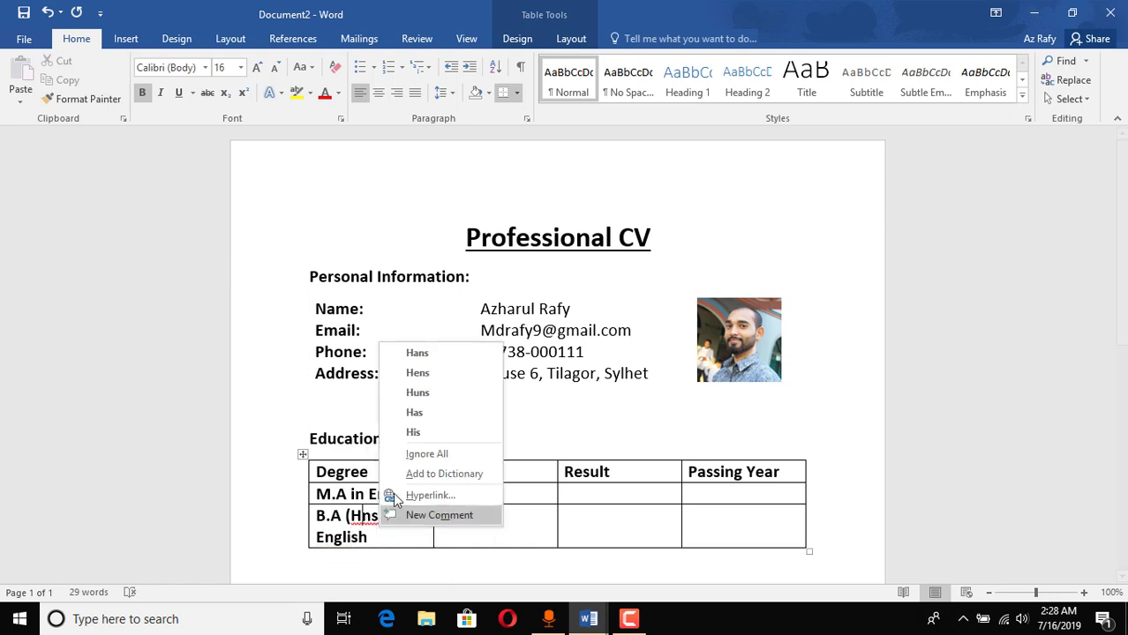
left_click(223, 520)
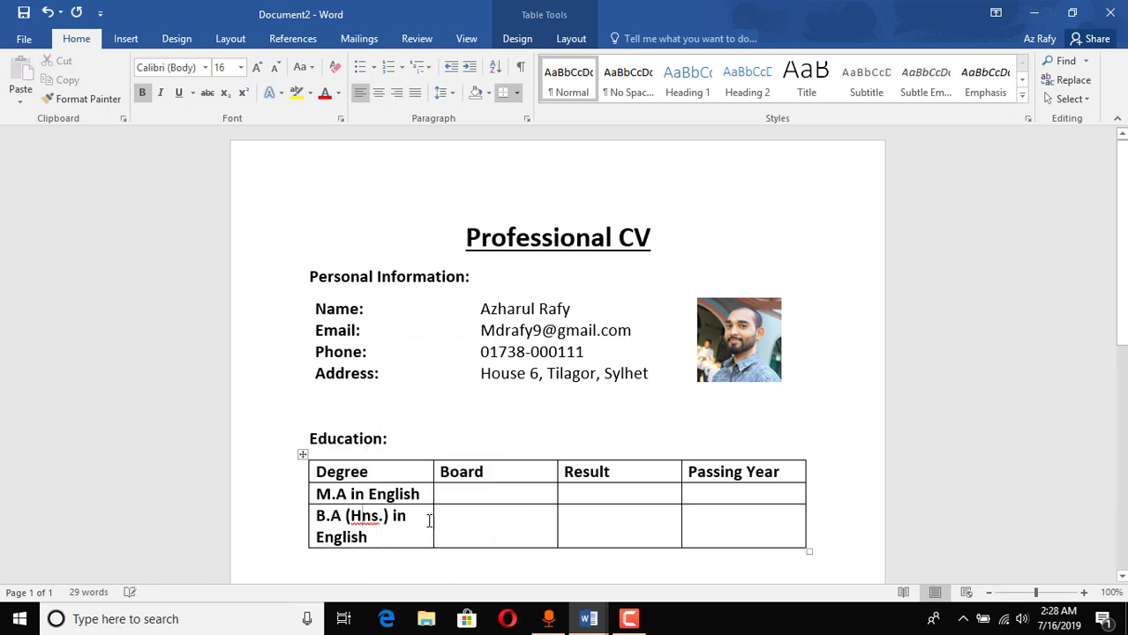
right_click(374, 512)
left_click(424, 469)
Step: Enter Sylhet and First Class for the M.A row and copy First Class into the B.A row
type("Sylhet")
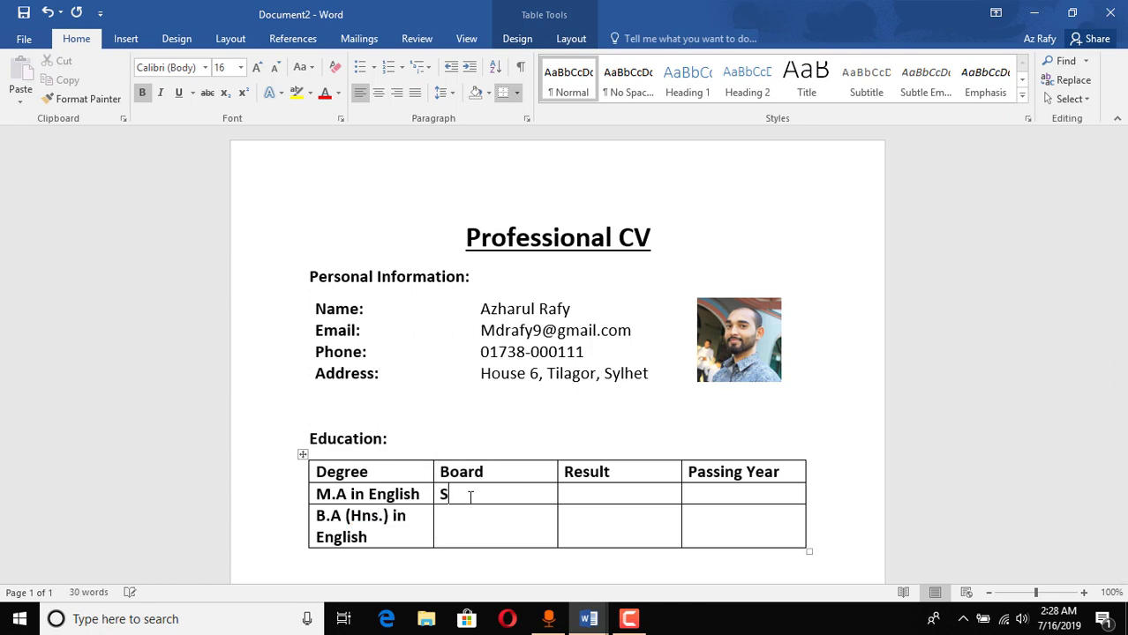
key("Tab")
type("First ")
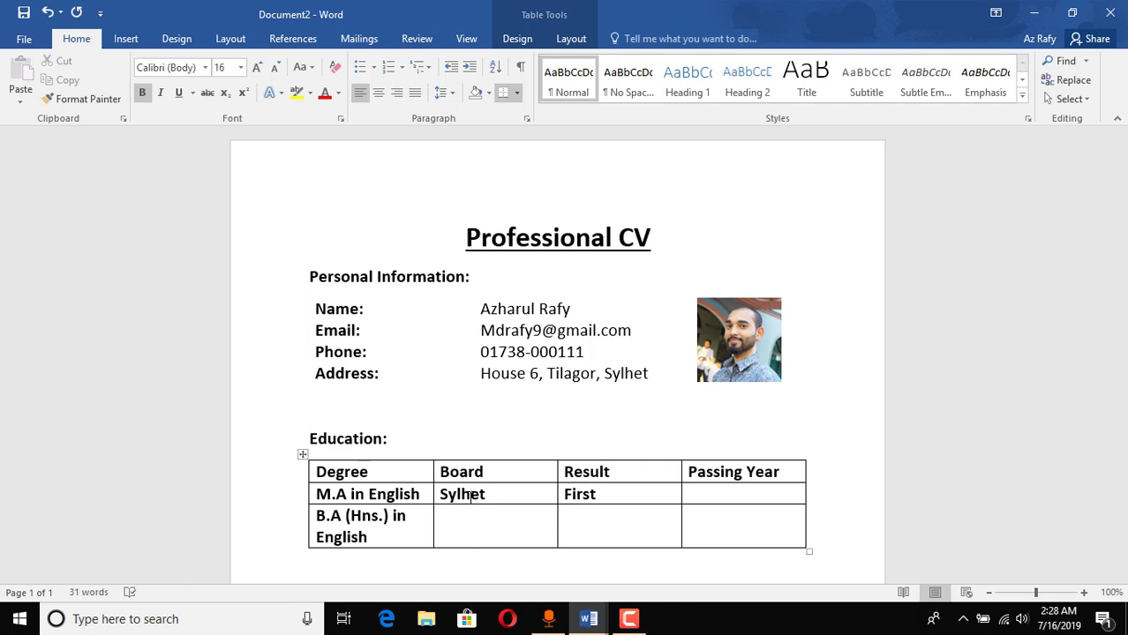
type("Class")
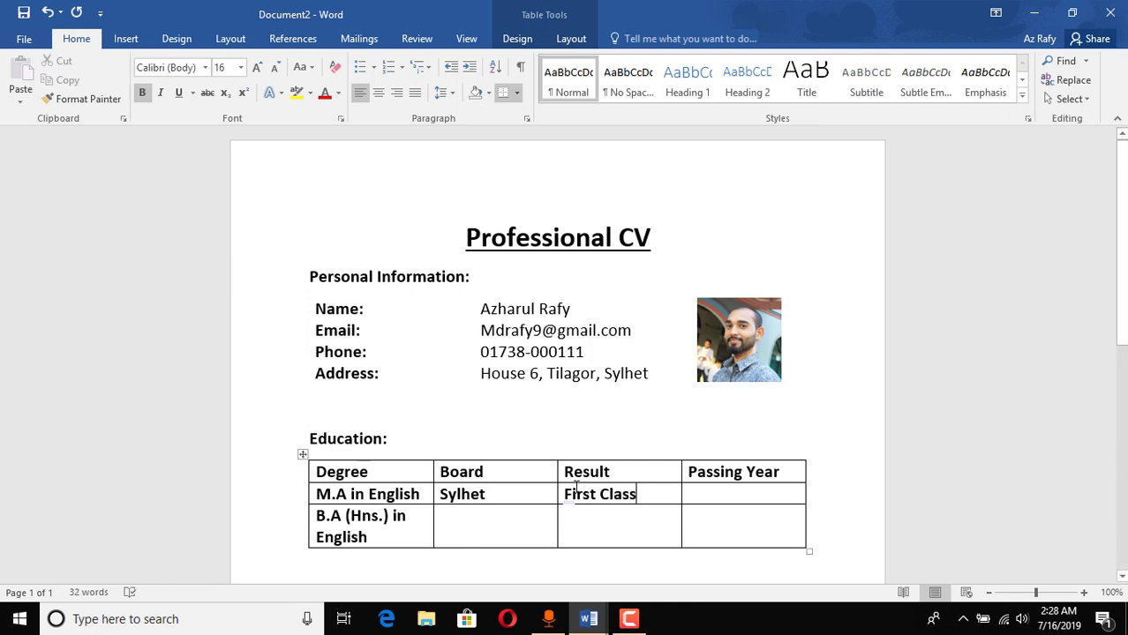
left_click_drag(593, 487, 676, 496)
key("ctrl+c")
left_click(598, 534)
key("ctrl+v")
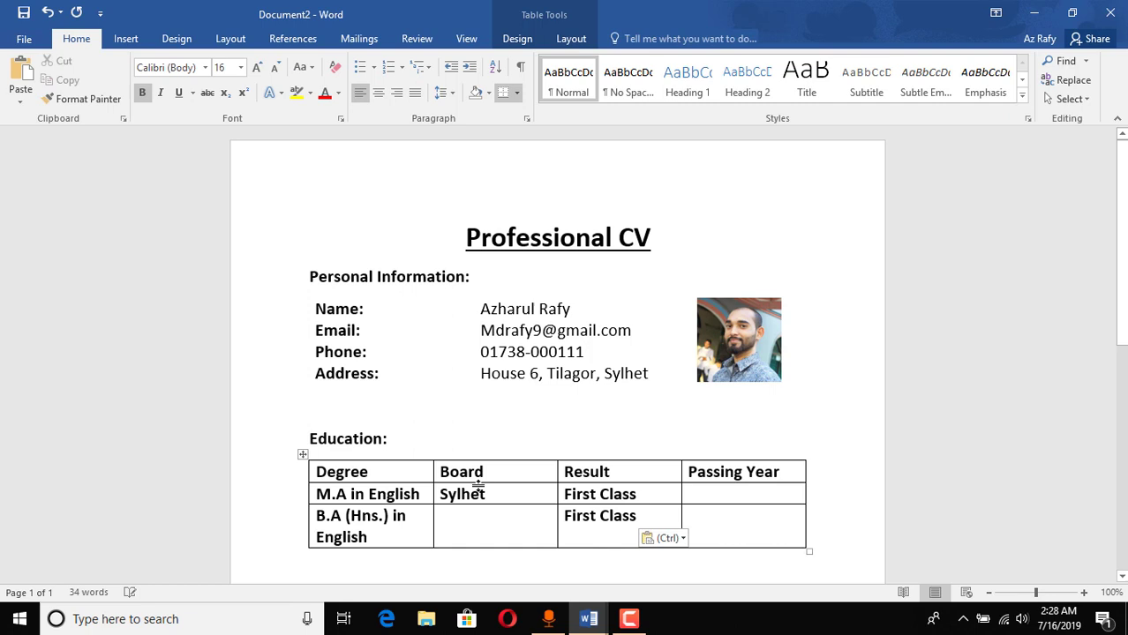
Step: Copy Sylhet into the B.A row's Board cell and fill in the passing years
double_click(476, 491)
key("ctrl+c")
left_click(476, 524)
key("ctrl+v")
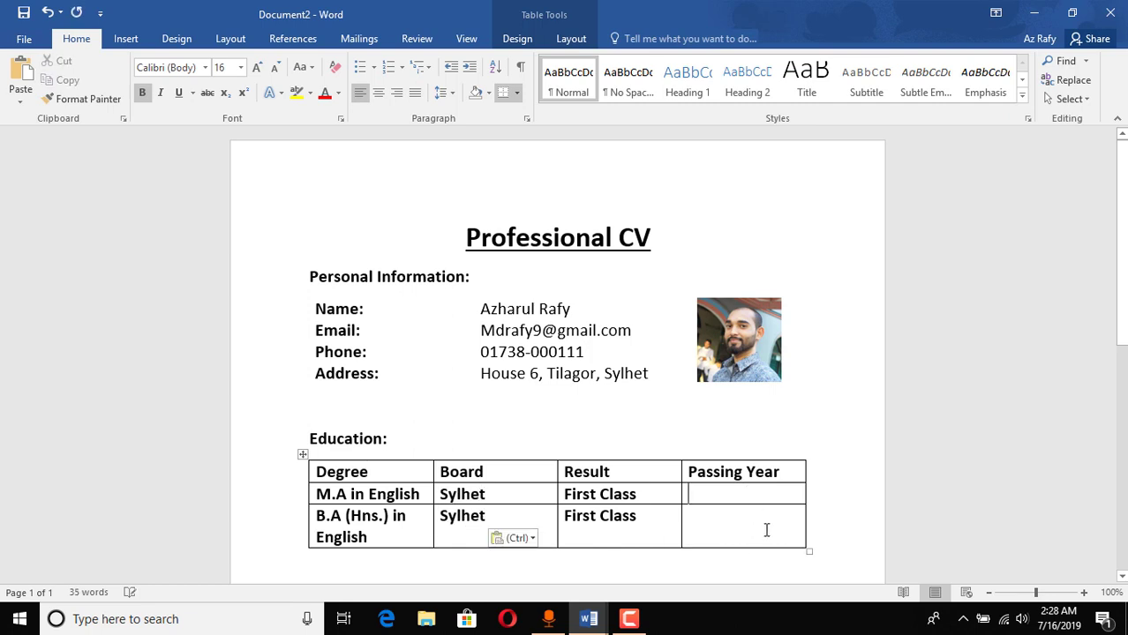
type("2017")
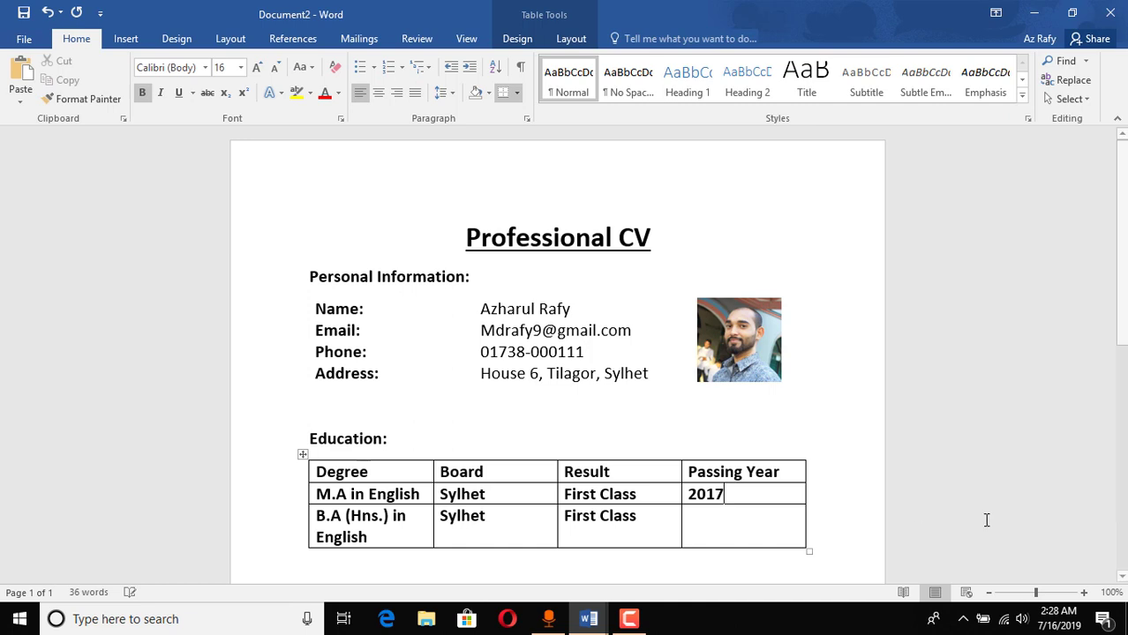
type("20")
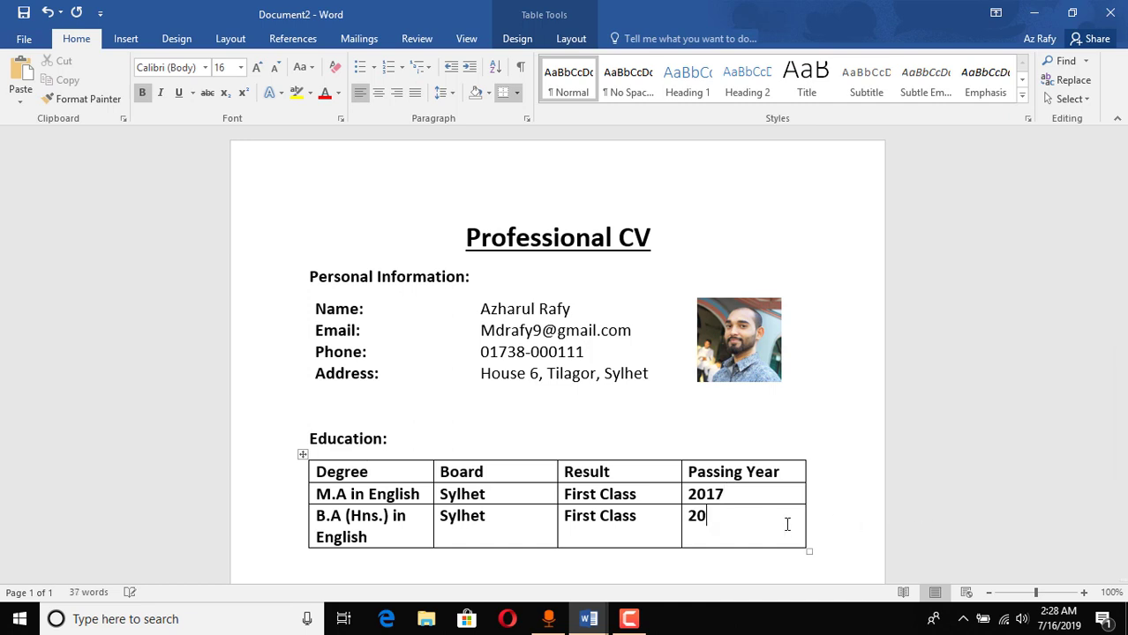
double_click(698, 494)
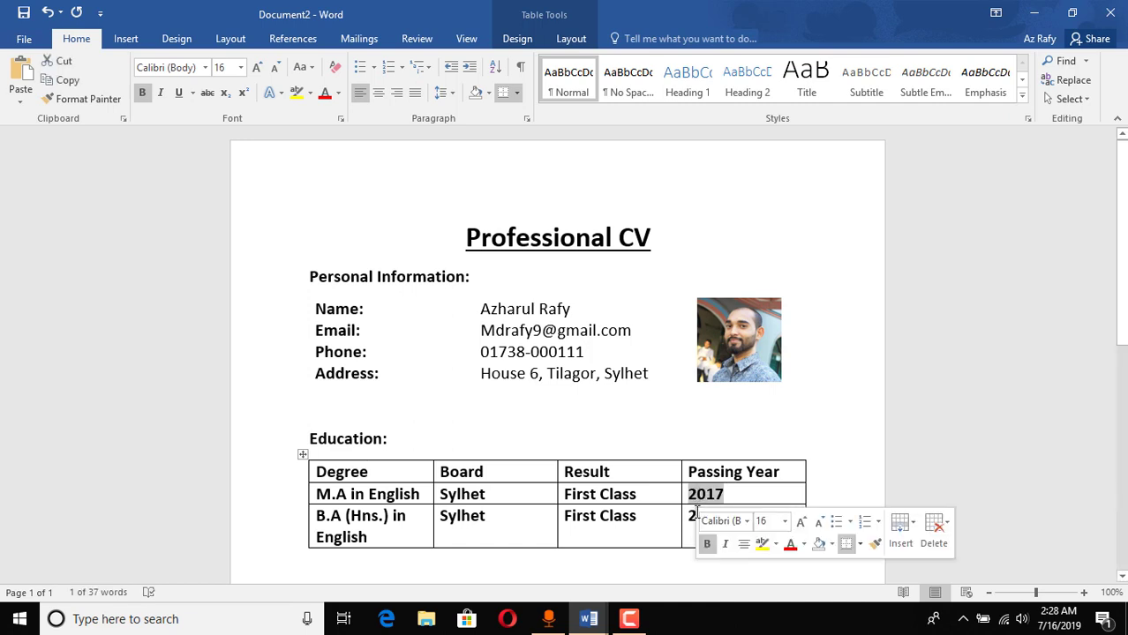
left_click(720, 518)
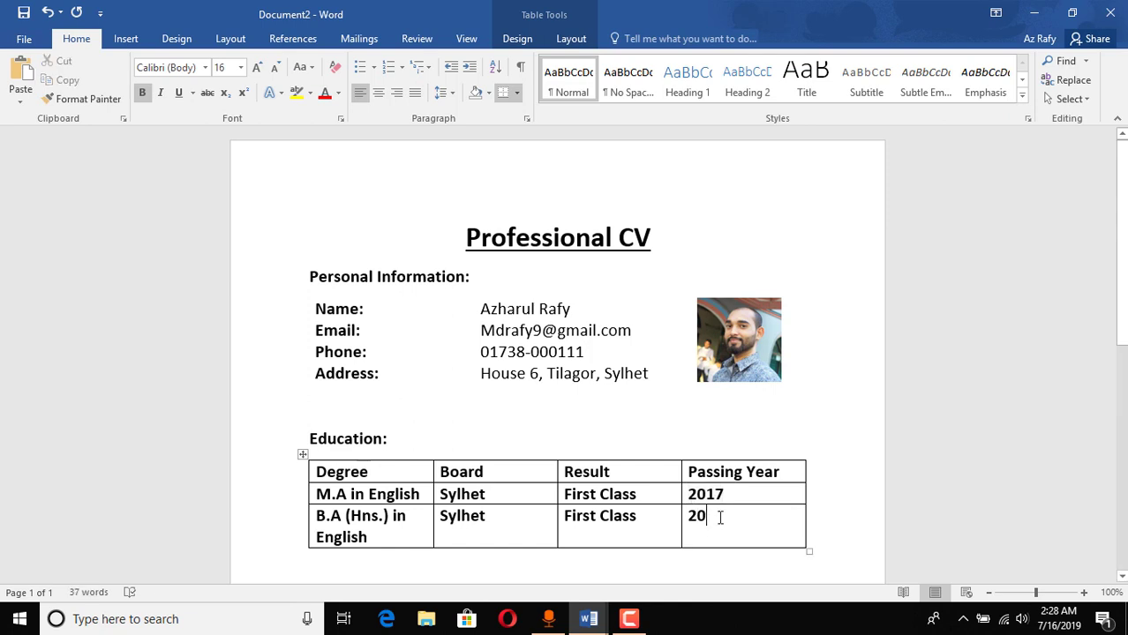
Step: Finish the B.A passing year as 2016 and widen the Degree column so degrees fit one line
type("16")
scroll(398, 434, "down", 3)
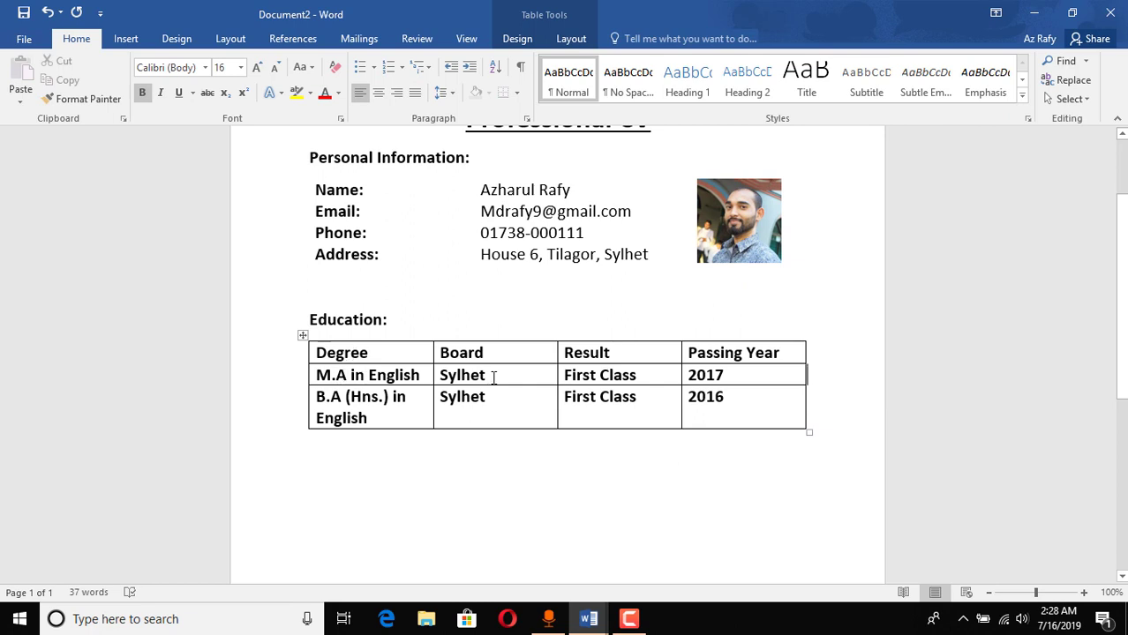
double_click(345, 399)
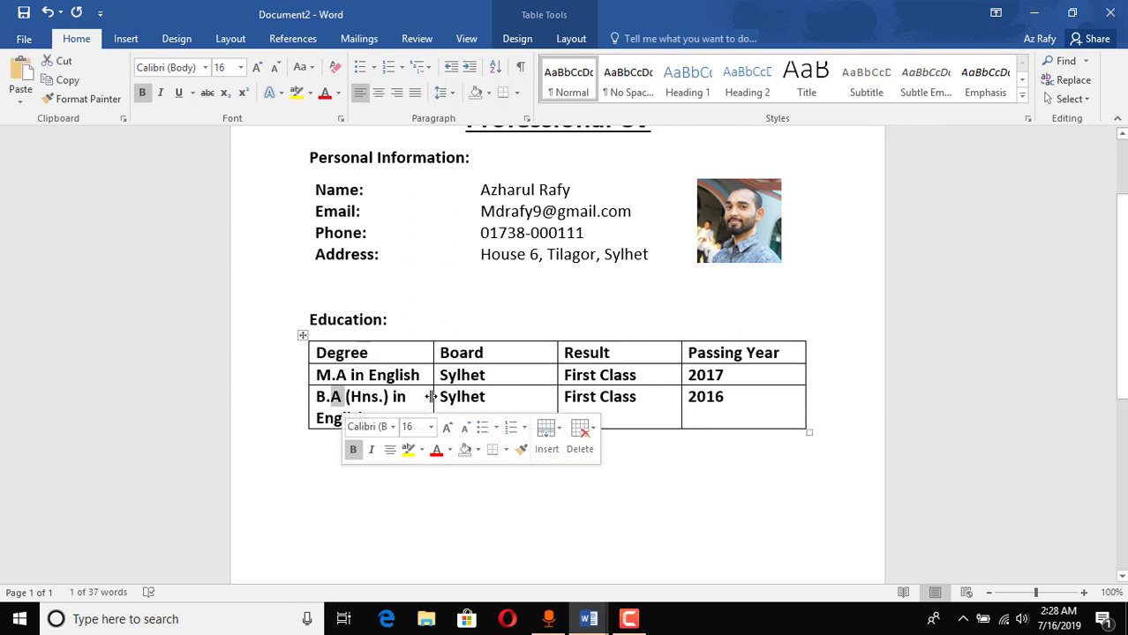
left_click_drag(432, 397, 476, 397)
left_click(413, 483)
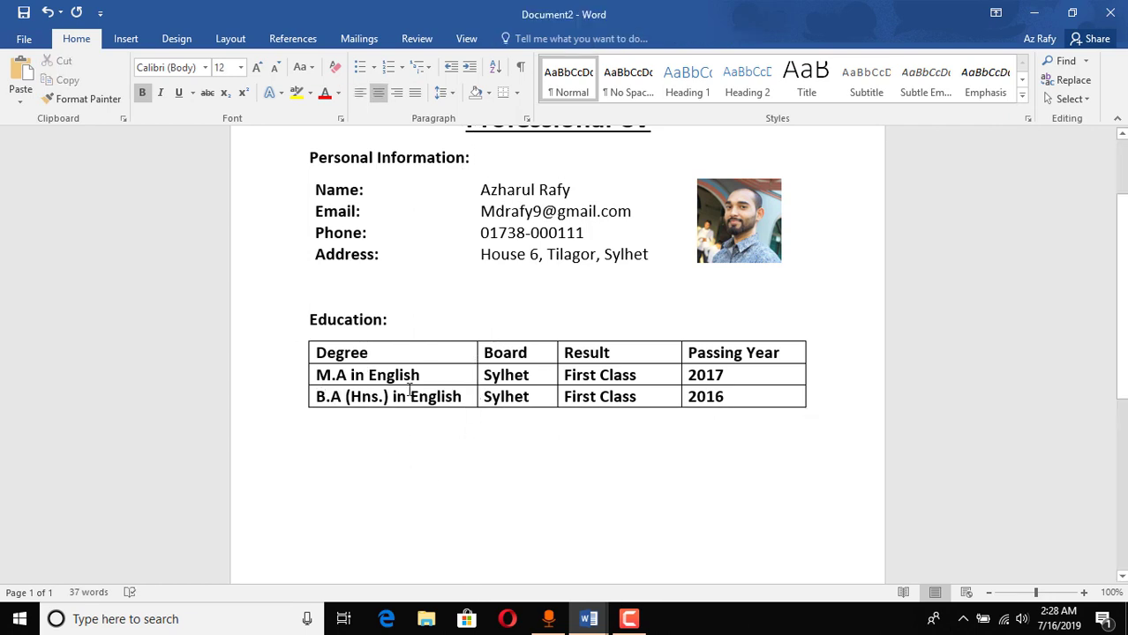
Step: Remove bold from the two degree rows of the Education table
left_click_drag(408, 379, 738, 419)
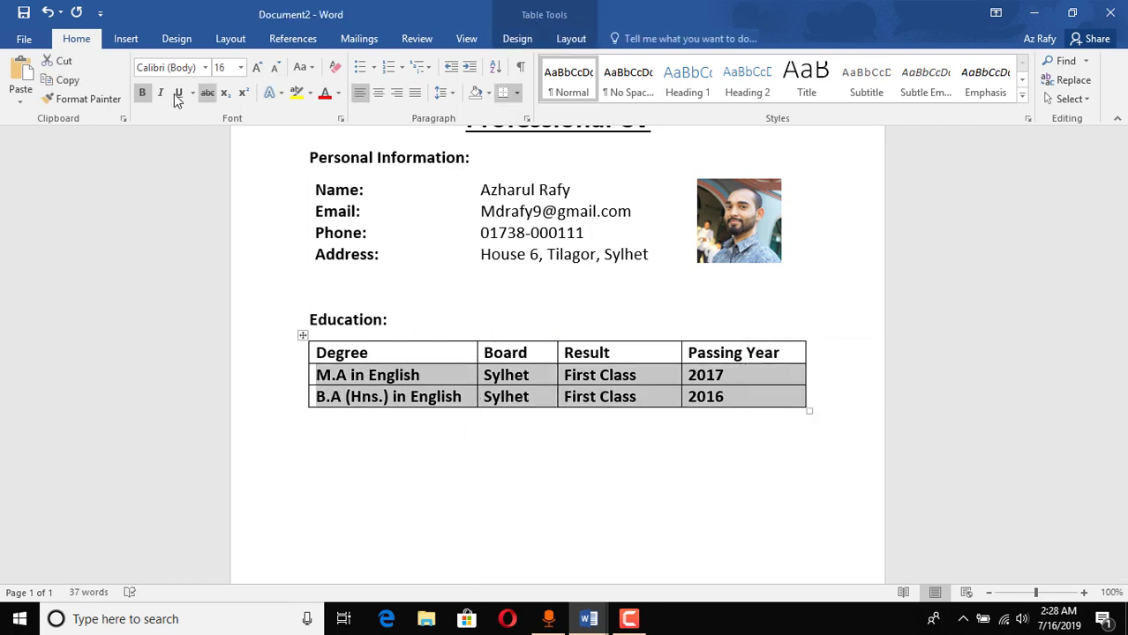
left_click(141, 93)
left_click(419, 436)
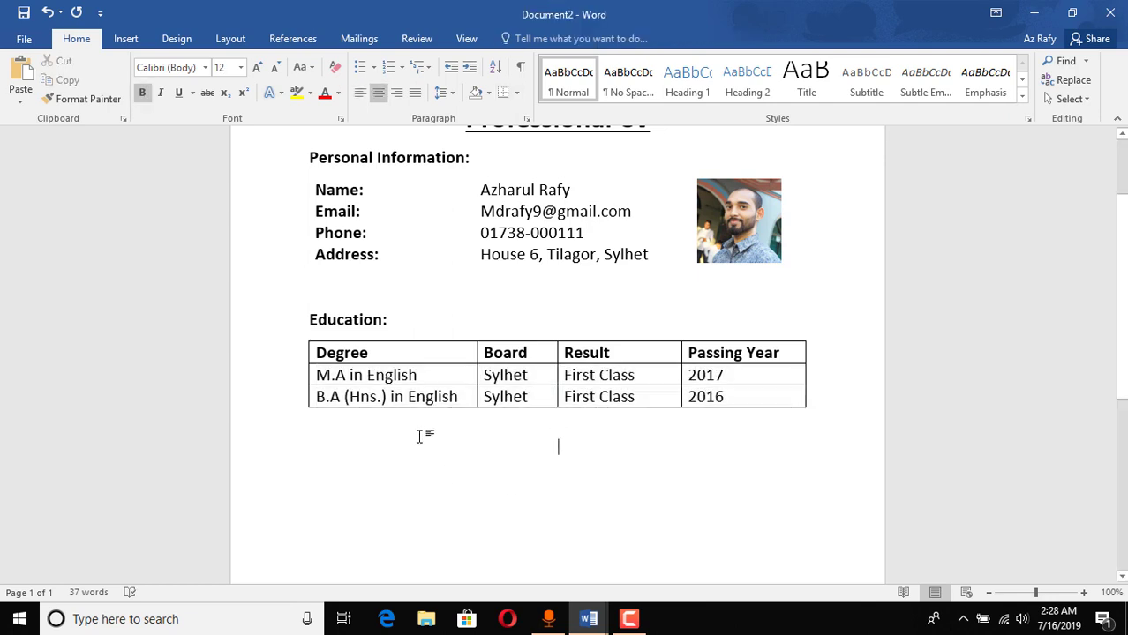
Step: Delete the empty line above Education: and add a blank line below the table
scroll(609, 463, "up", 3)
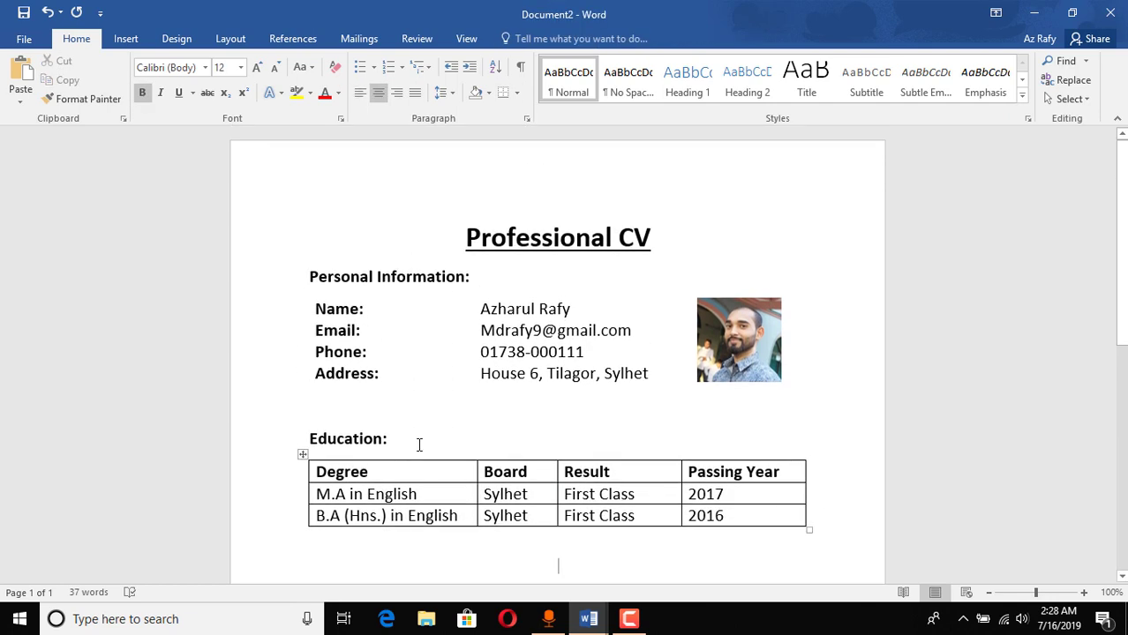
left_click(419, 445)
scroll(409, 348, "down", 2)
scroll(409, 349, "up", 1)
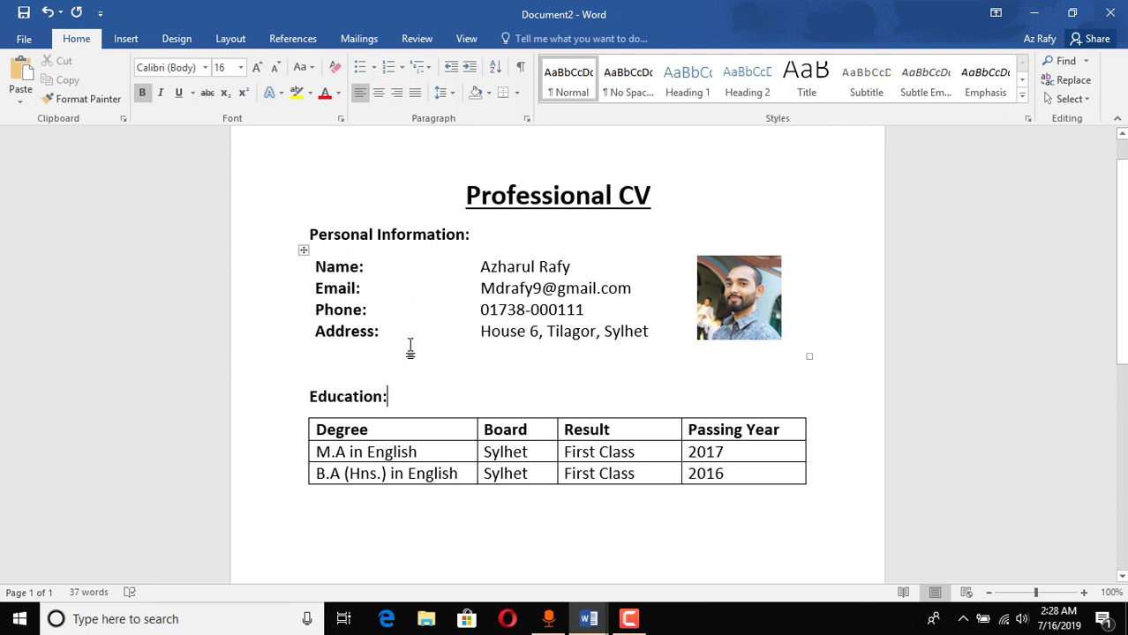
left_click(394, 364)
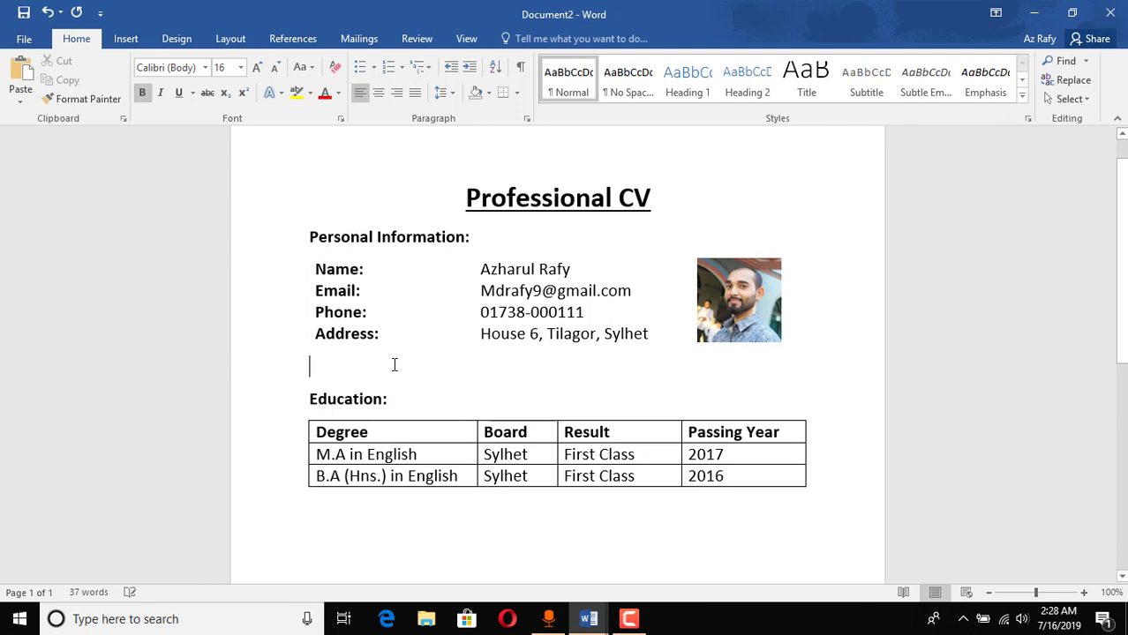
key("Delete")
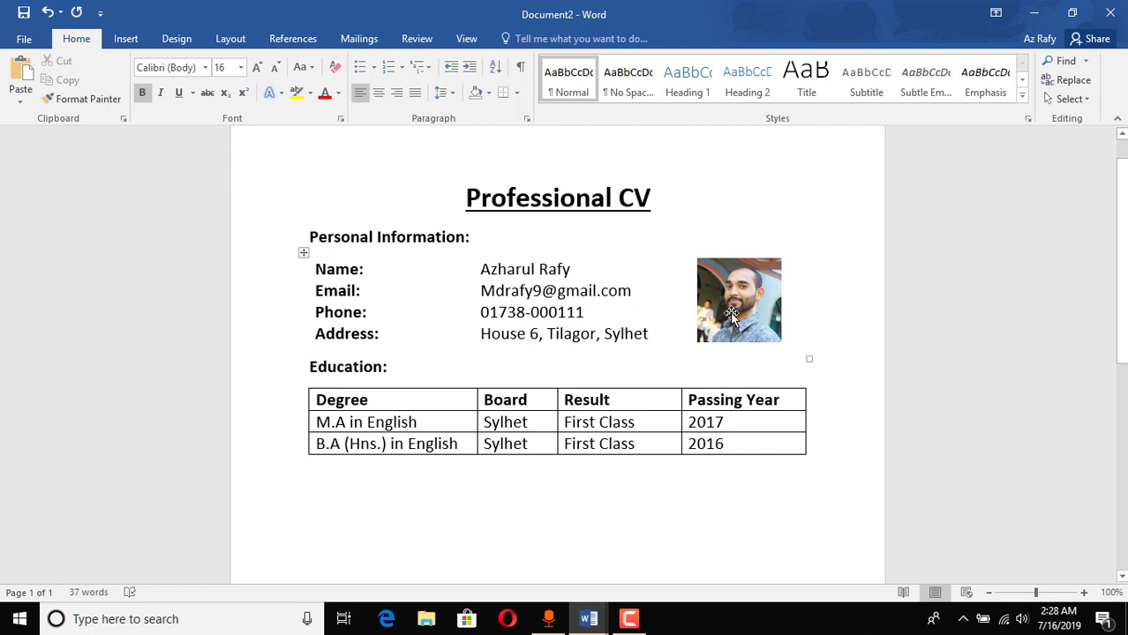
scroll(830, 384, "down", 2)
left_click(331, 355)
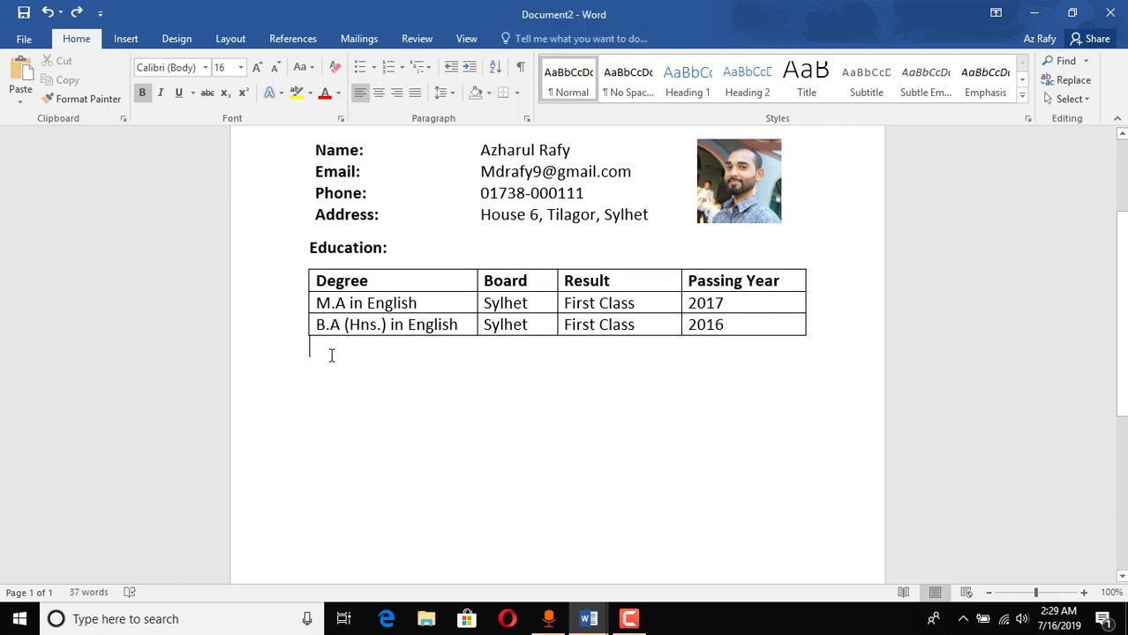
key("Return")
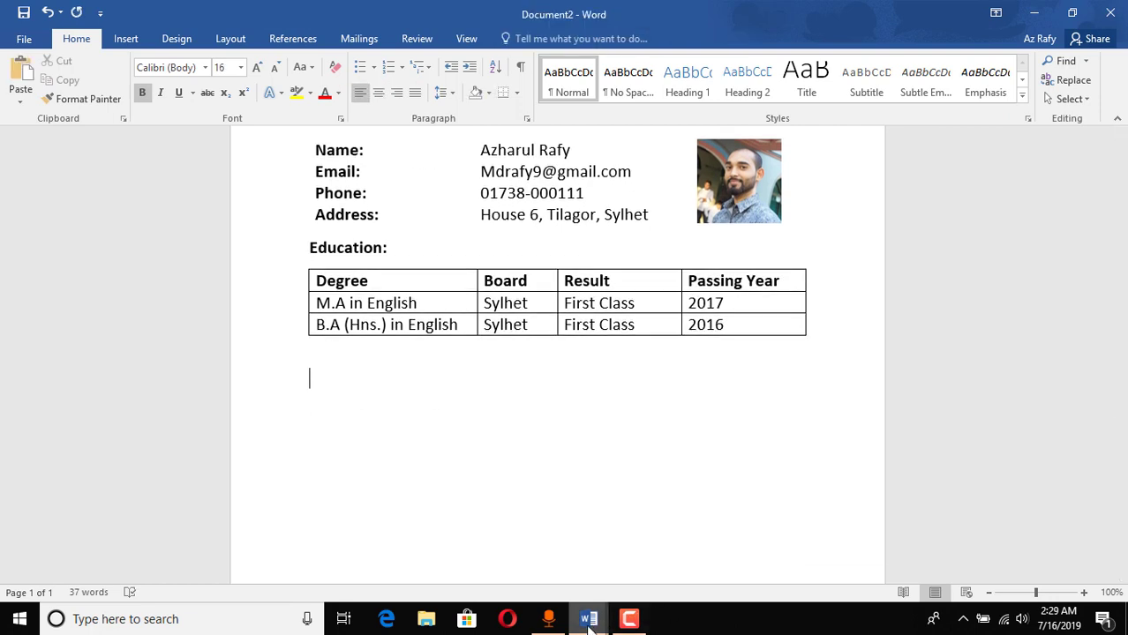
left_click(589, 619)
left_click(545, 598)
Step: Type the Experience: heading below the Education table and start a bulleted list
scroll(371, 473, "down", 3)
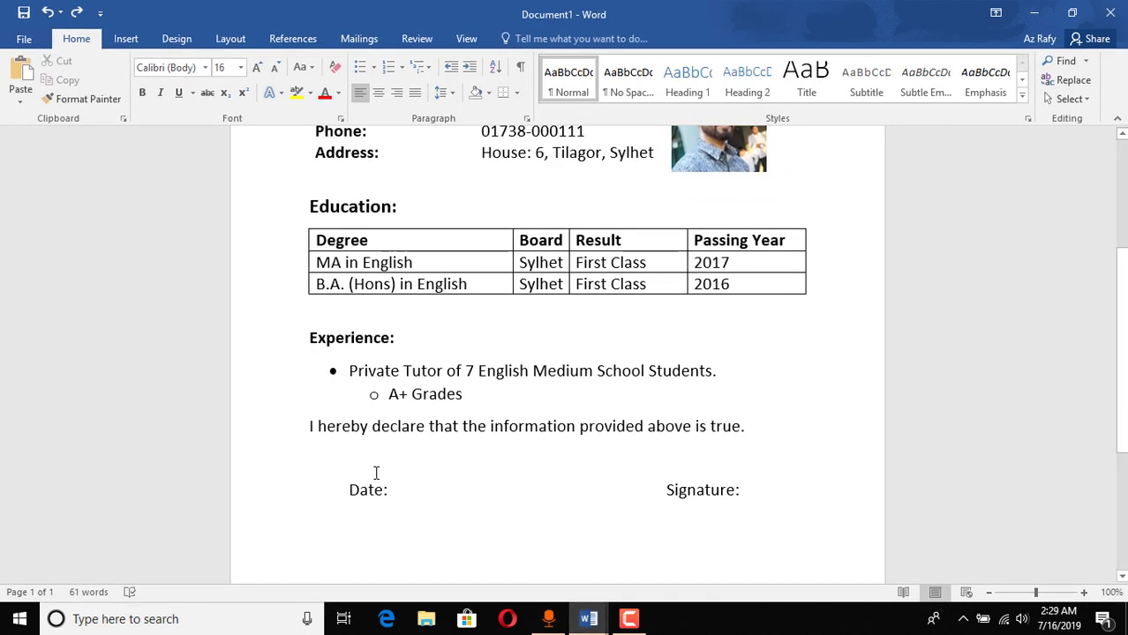
left_click(1034, 13)
type("Ex")
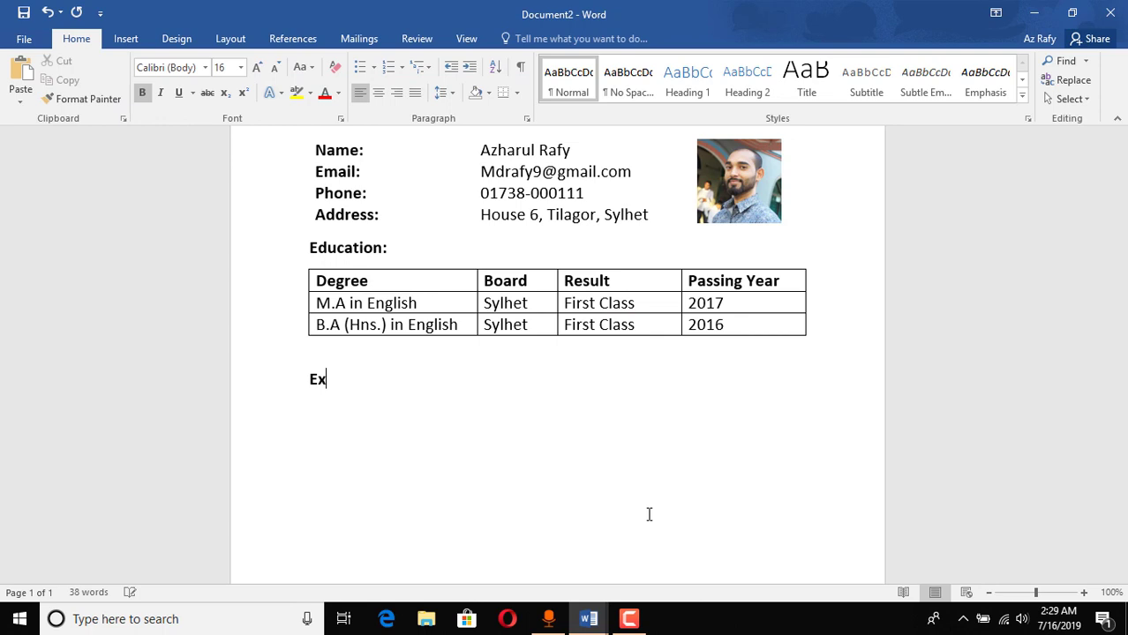
type("perience:")
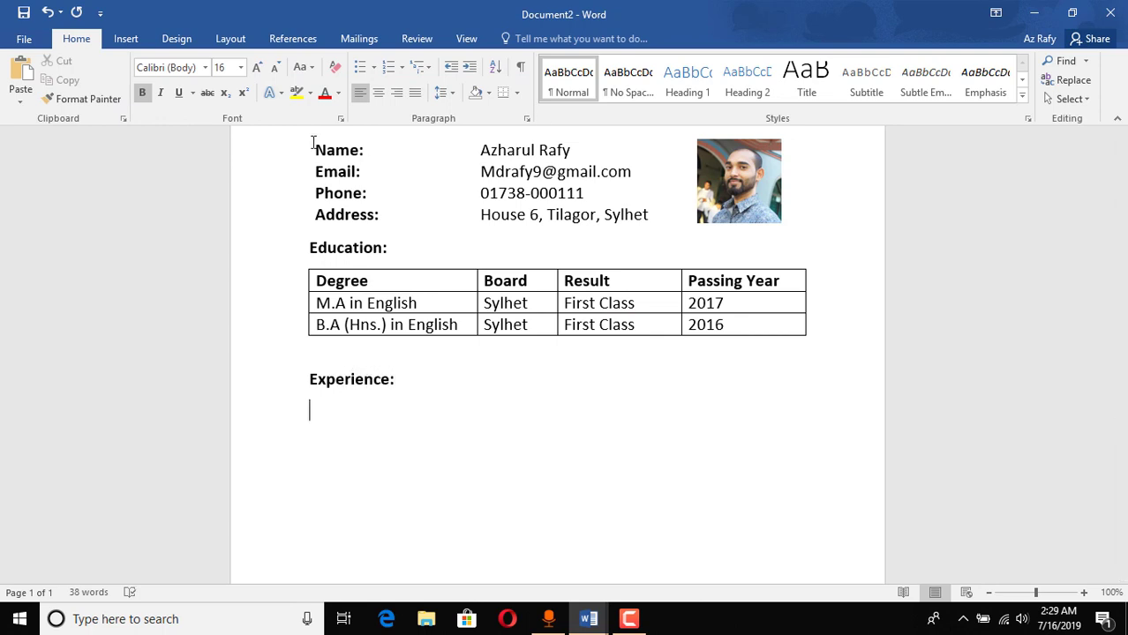
left_click(360, 69)
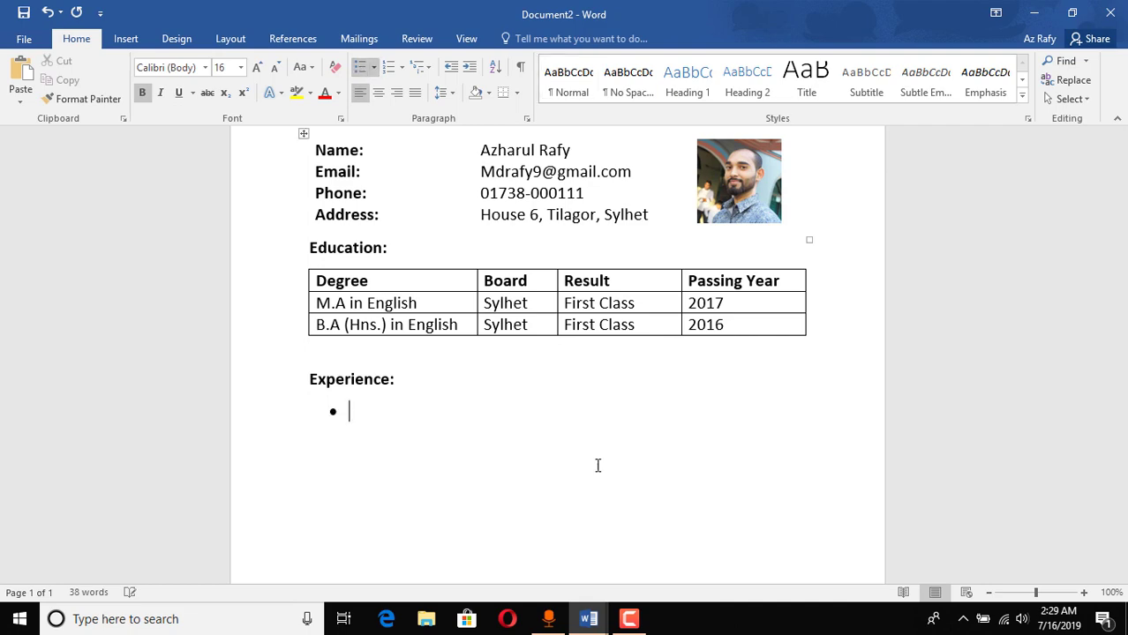
Step: Paste the Private Tutor of 7 English Medium School Students. bullet copied from Document1
mouse_move(588, 618)
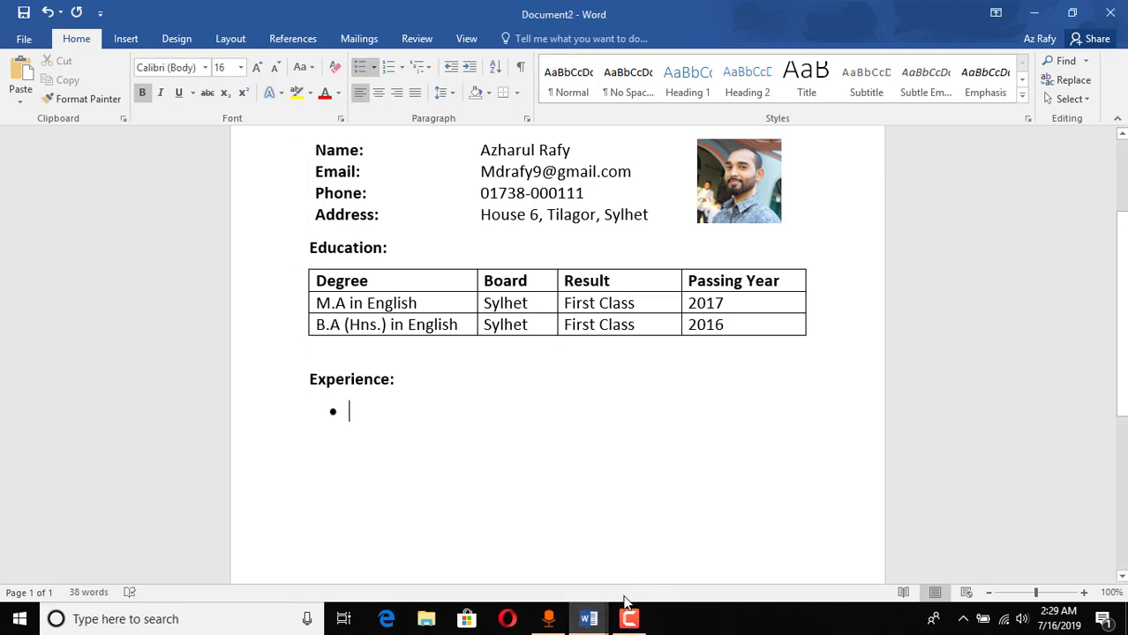
left_click(488, 549)
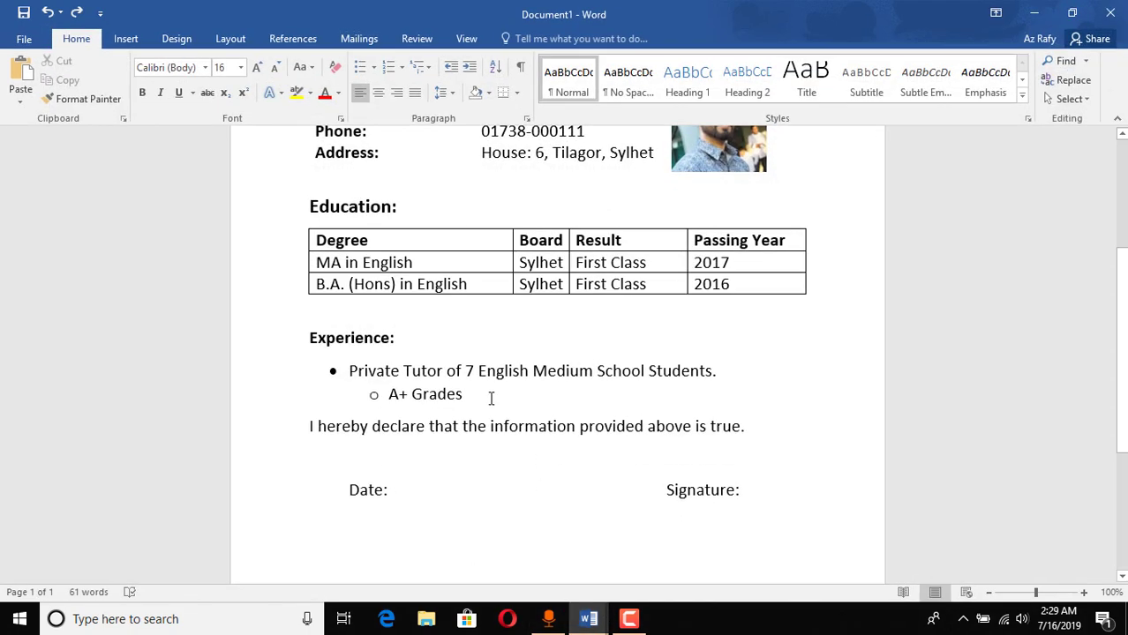
left_click_drag(491, 398, 722, 373)
key("ctrl+c")
left_click(390, 396)
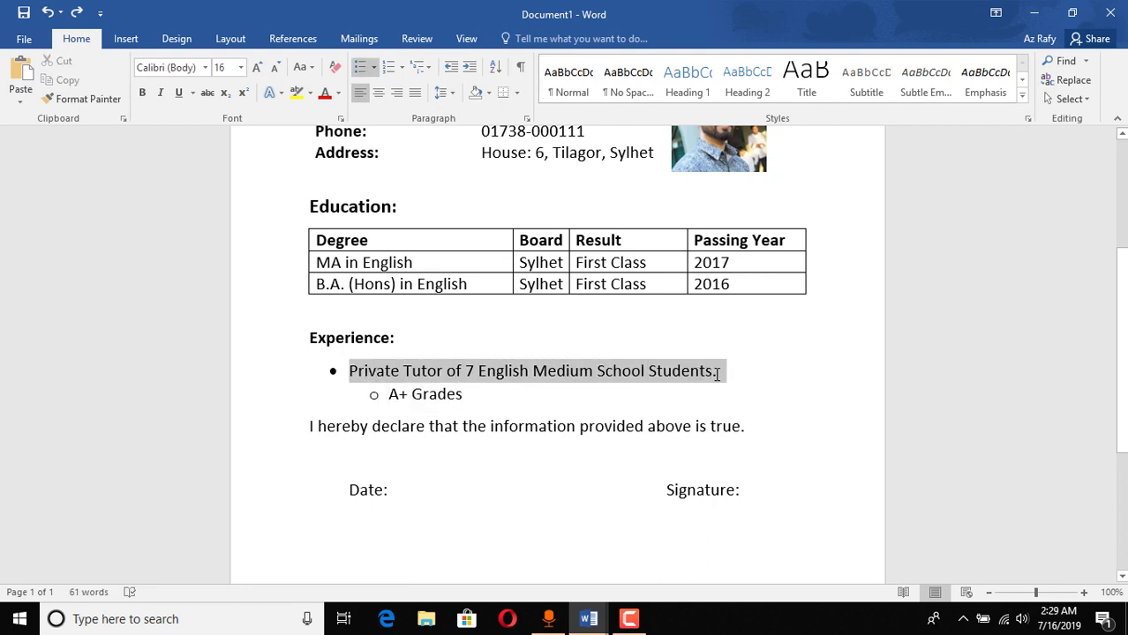
left_click(373, 395)
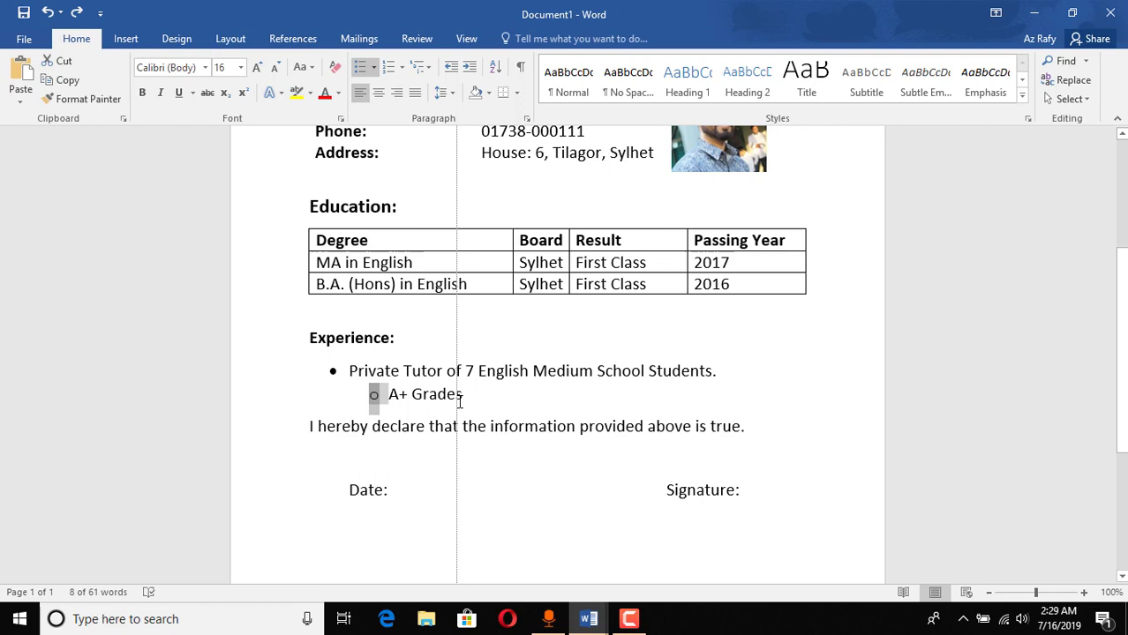
left_click(1035, 10)
key("ctrl+v")
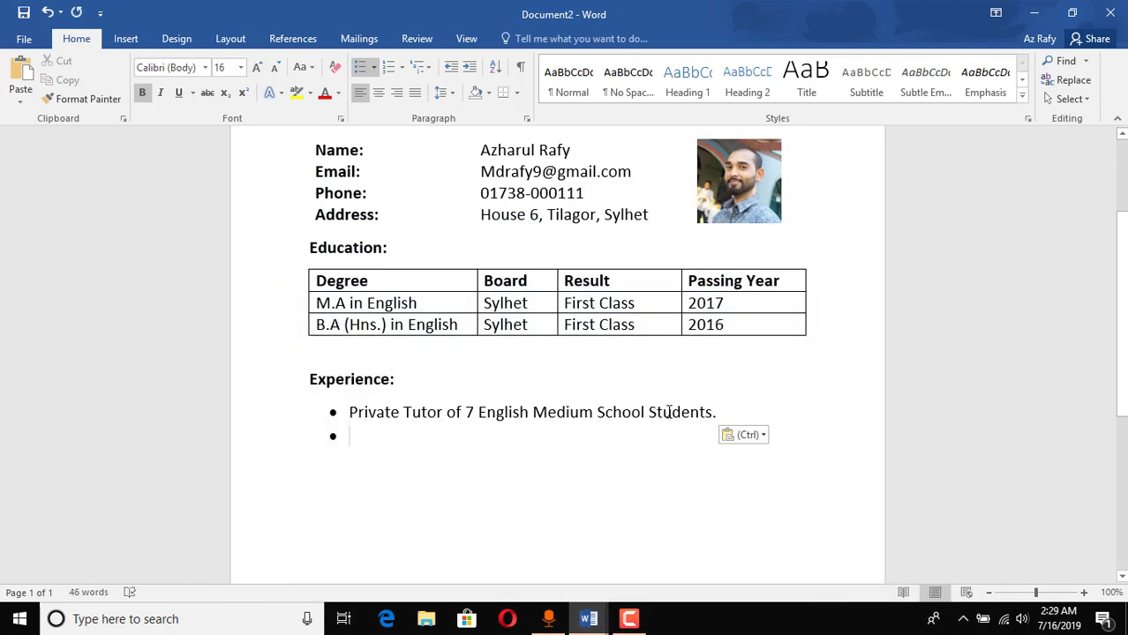
left_click(724, 412)
key("Delete")
key("BackSpace")
key("Return")
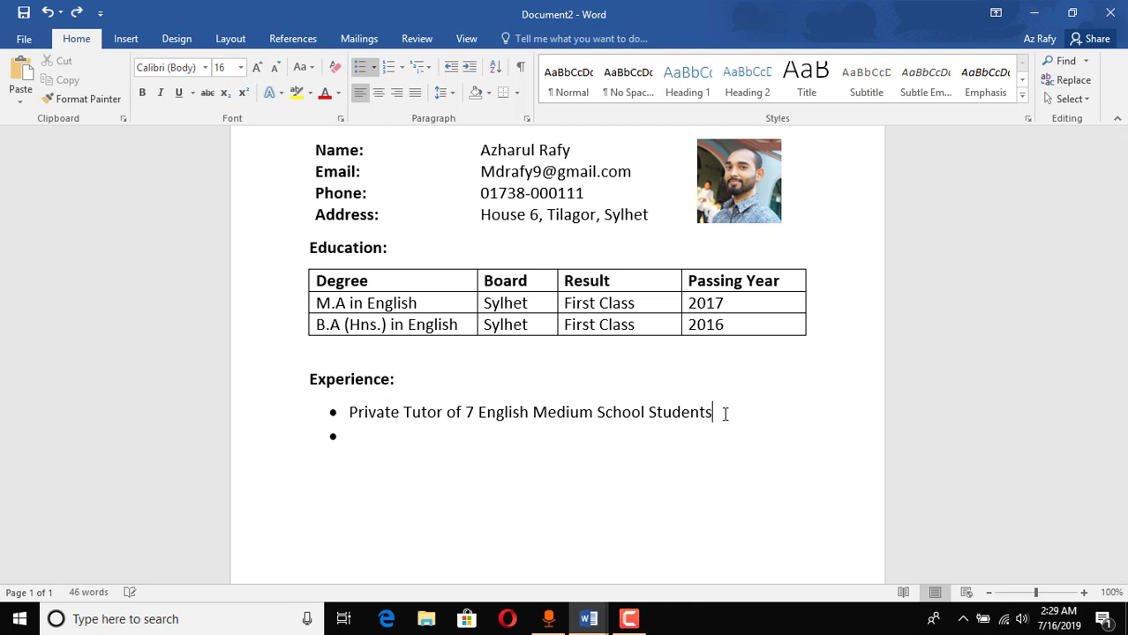
key("BackSpace")
key("BackSpace")
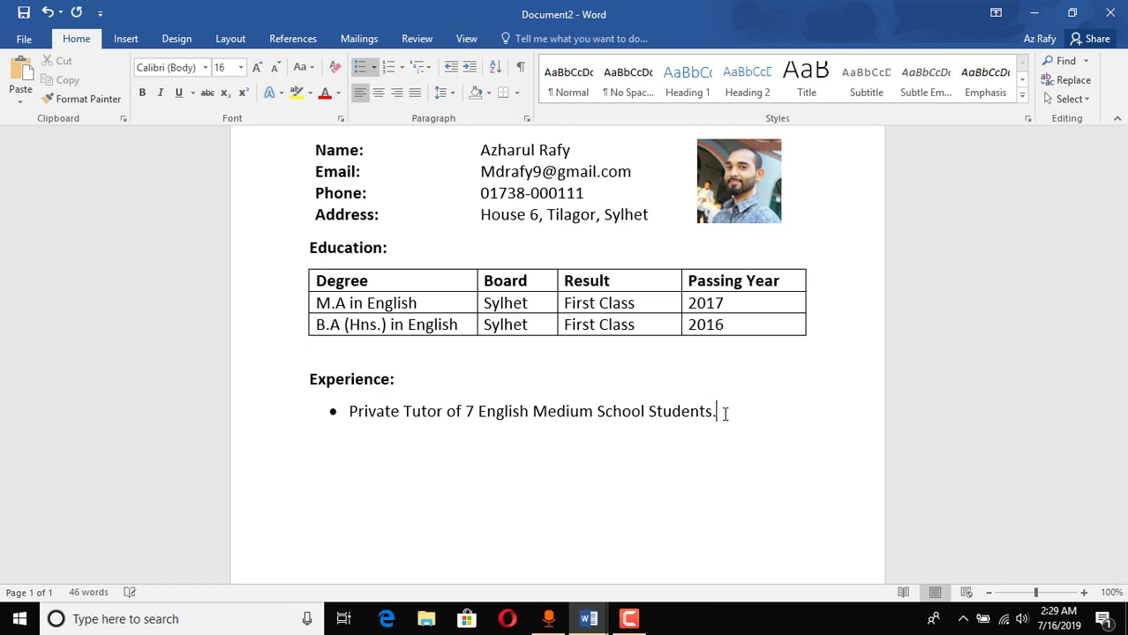
Step: Add an indented A+ Grades sub-bullet copied from Document1
key("Return")
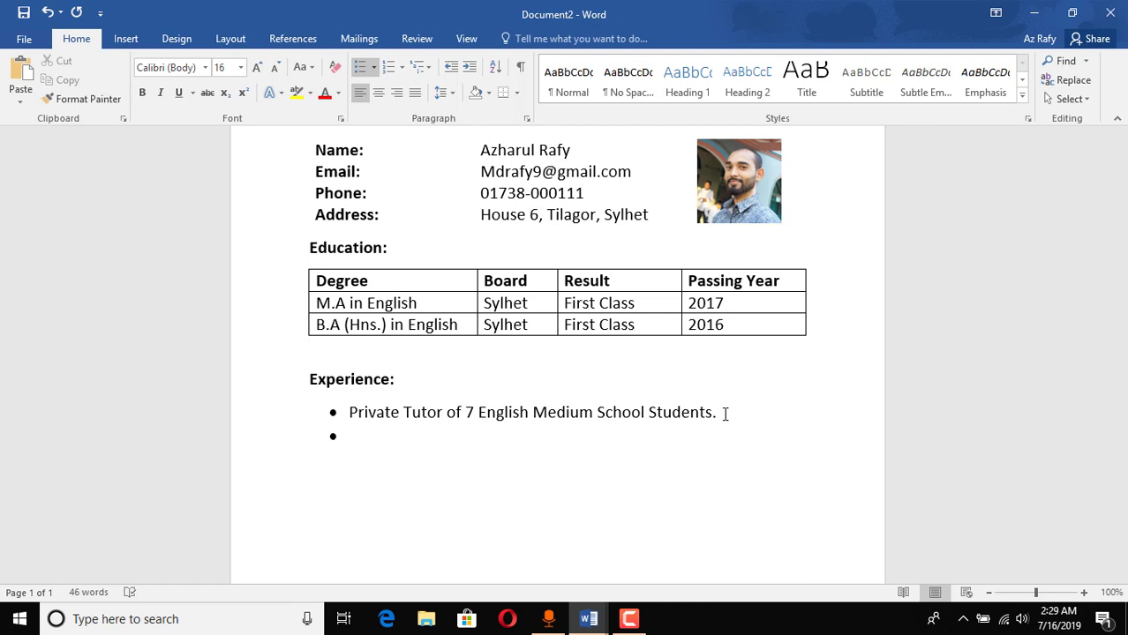
key("Tab")
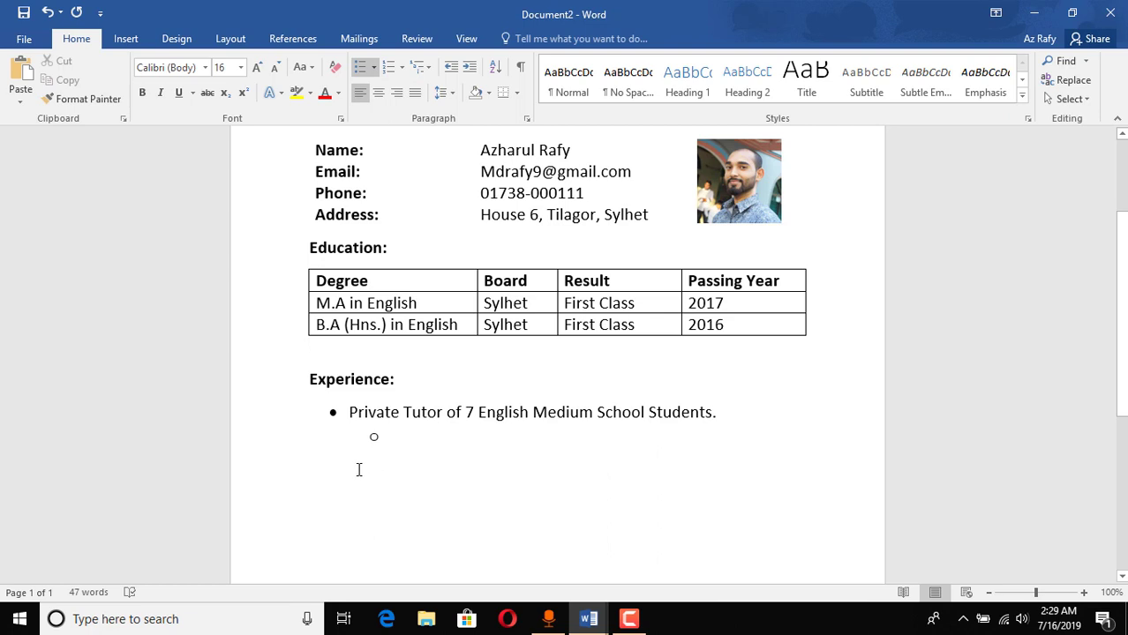
key("Tab")
key("ctrl+z")
mouse_move(589, 618)
left_click(509, 565)
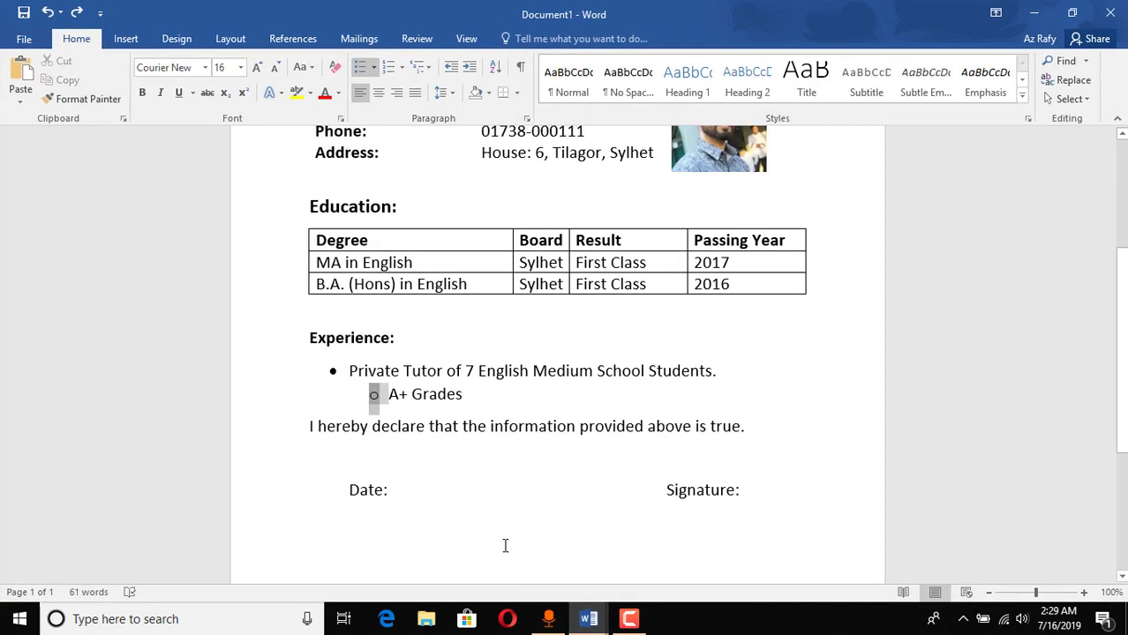
left_click_drag(393, 394, 473, 398)
key("ctrl+c")
mouse_move(589, 618)
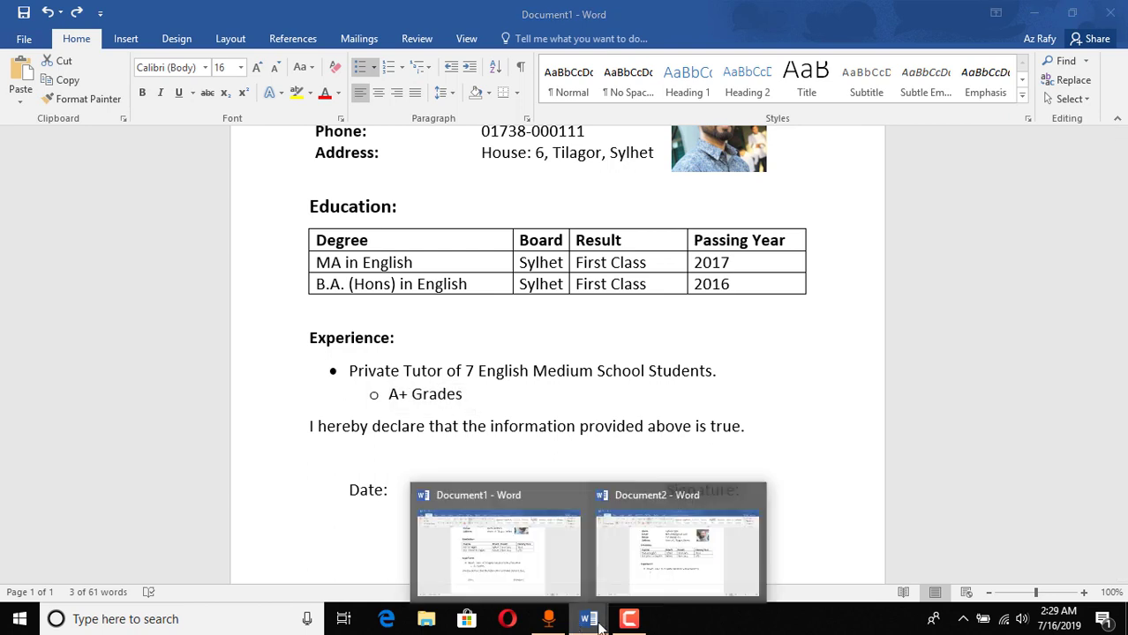
left_click(672, 574)
key("ctrl+v")
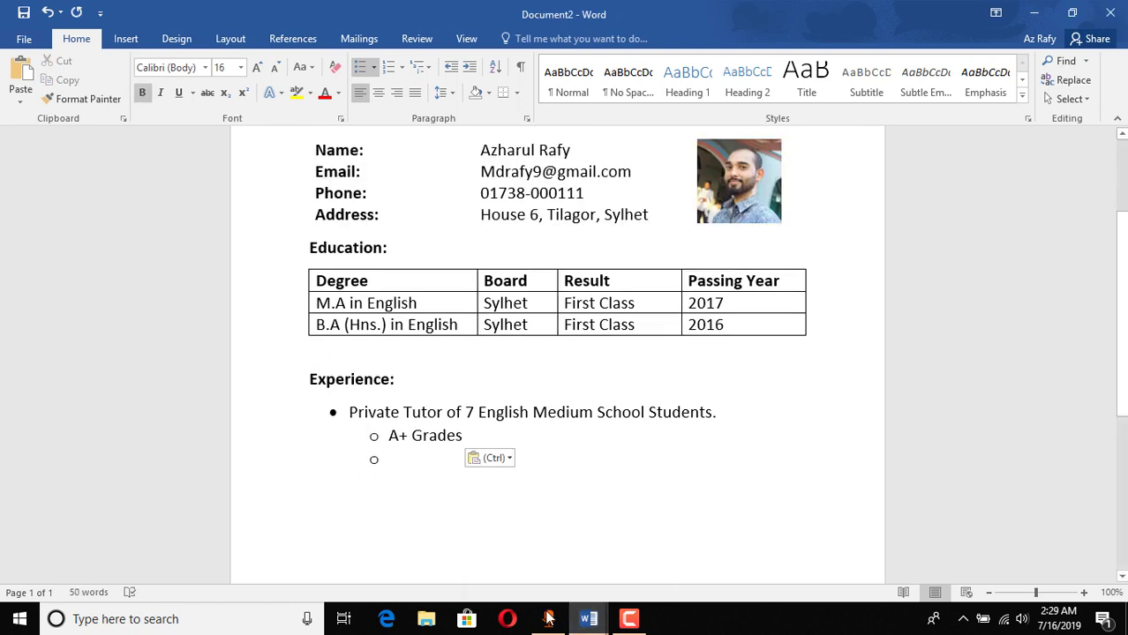
key("BackSpace")
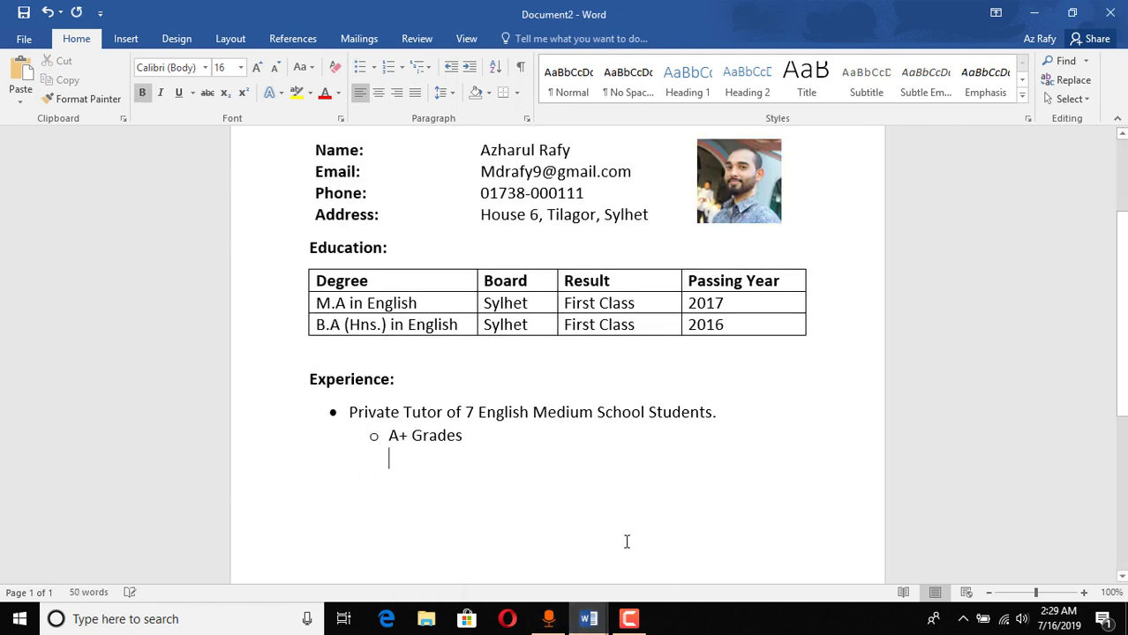
Step: Paste 'I hereby declare that the information provided above is true.' unbulleted below A+ Grades
mouse_move(593, 620)
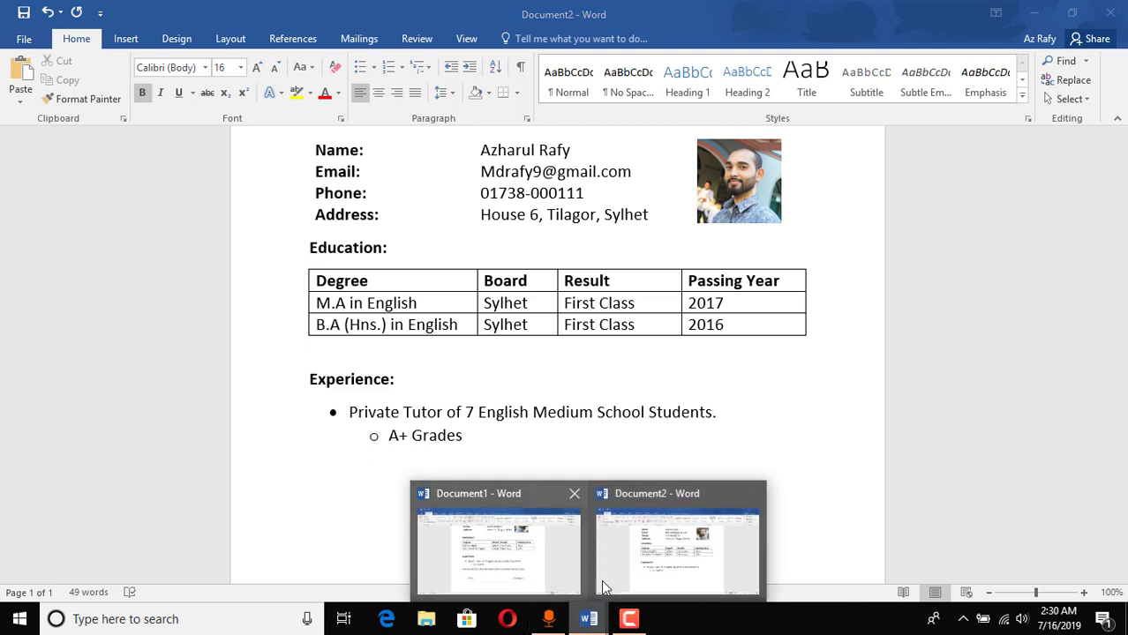
left_click(512, 569)
scroll(396, 465, "down", 2)
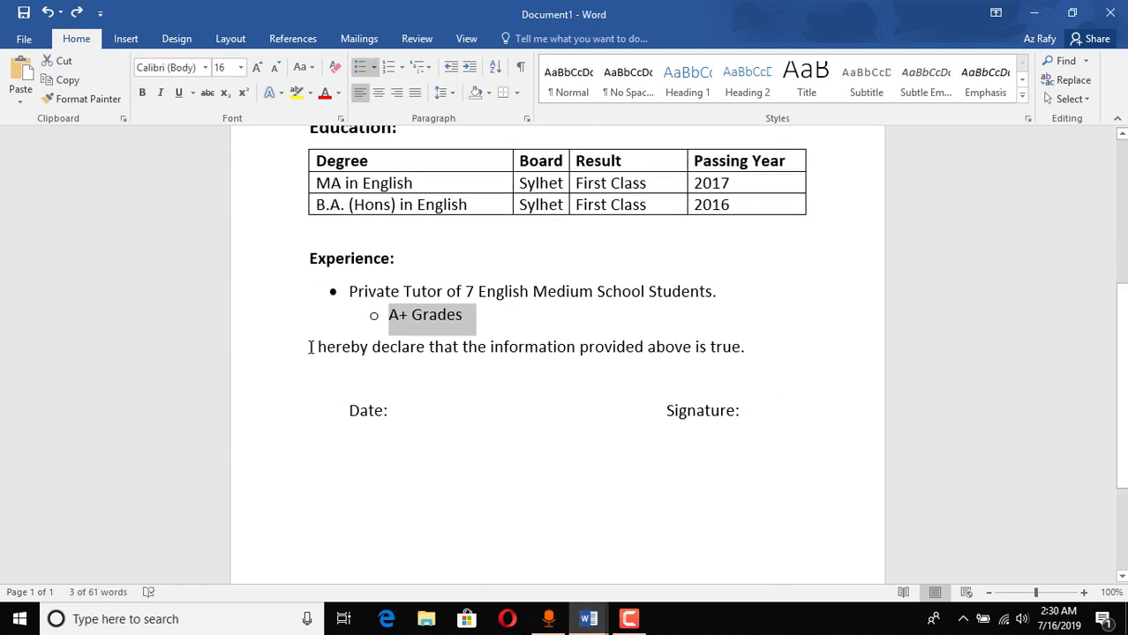
left_click_drag(311, 347, 756, 350)
key("ctrl+c")
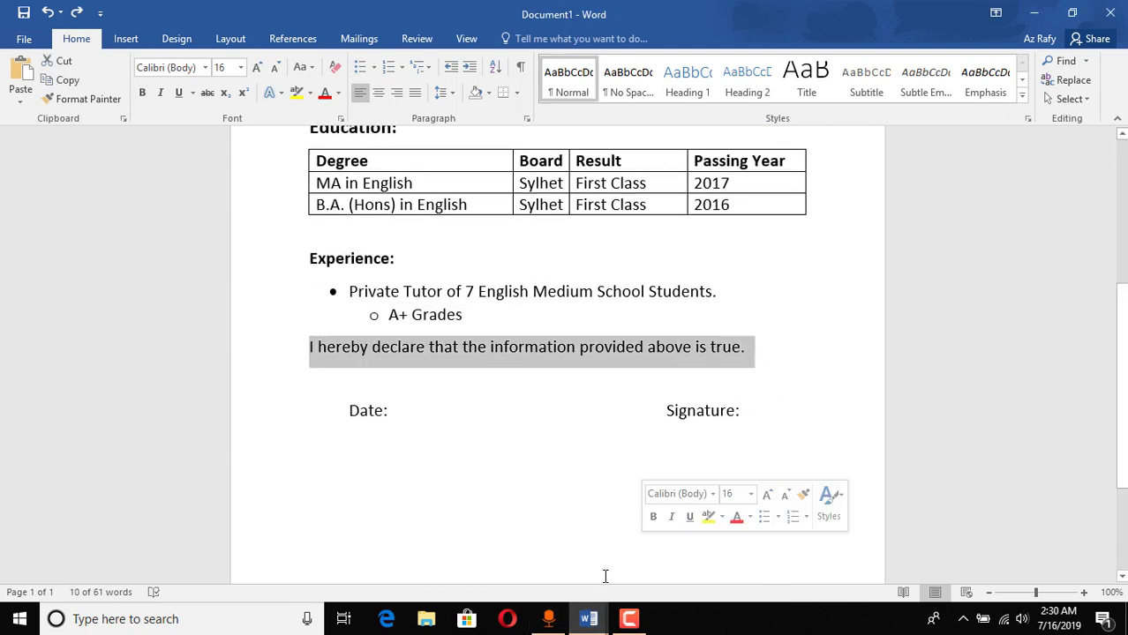
left_click(588, 619)
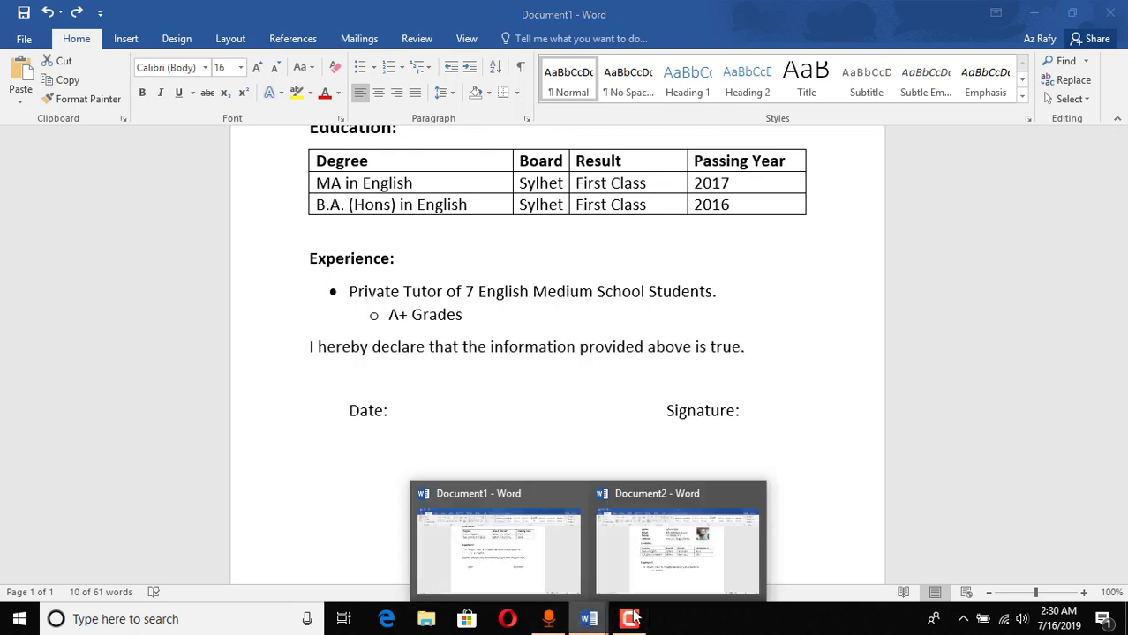
left_click(647, 565)
left_click(405, 485)
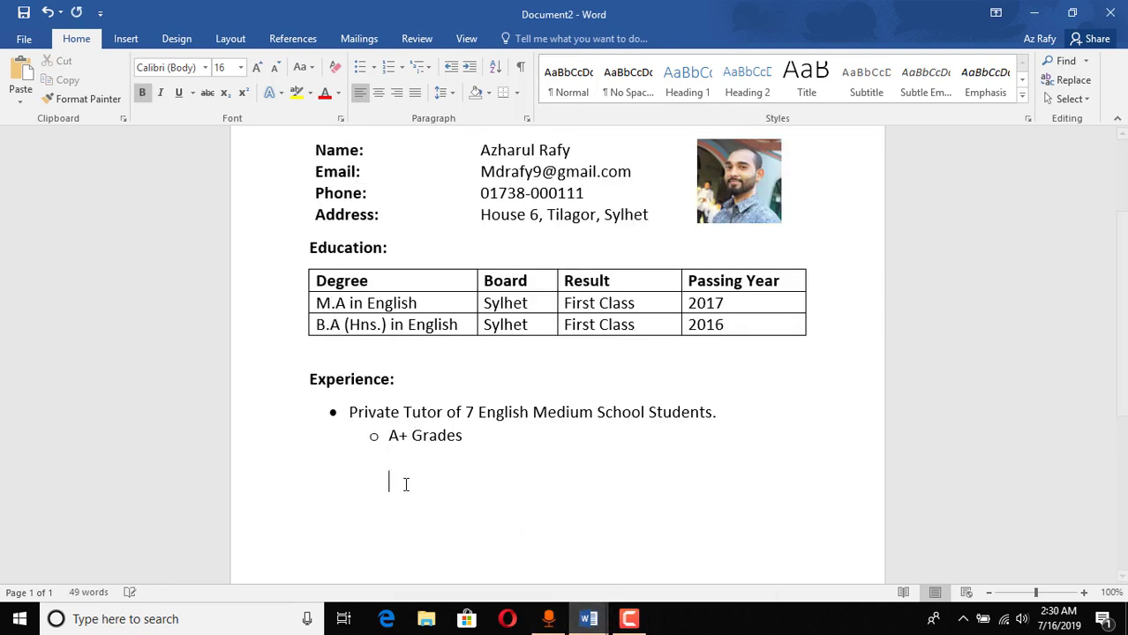
left_click(492, 434)
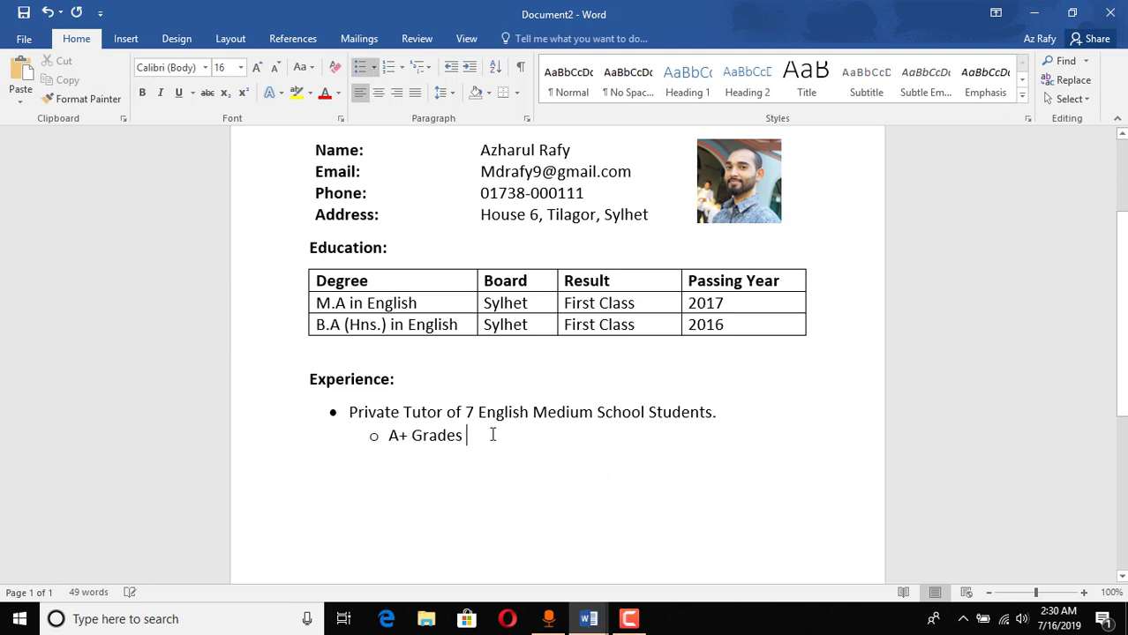
key("Return")
key("Return")
key("Return")
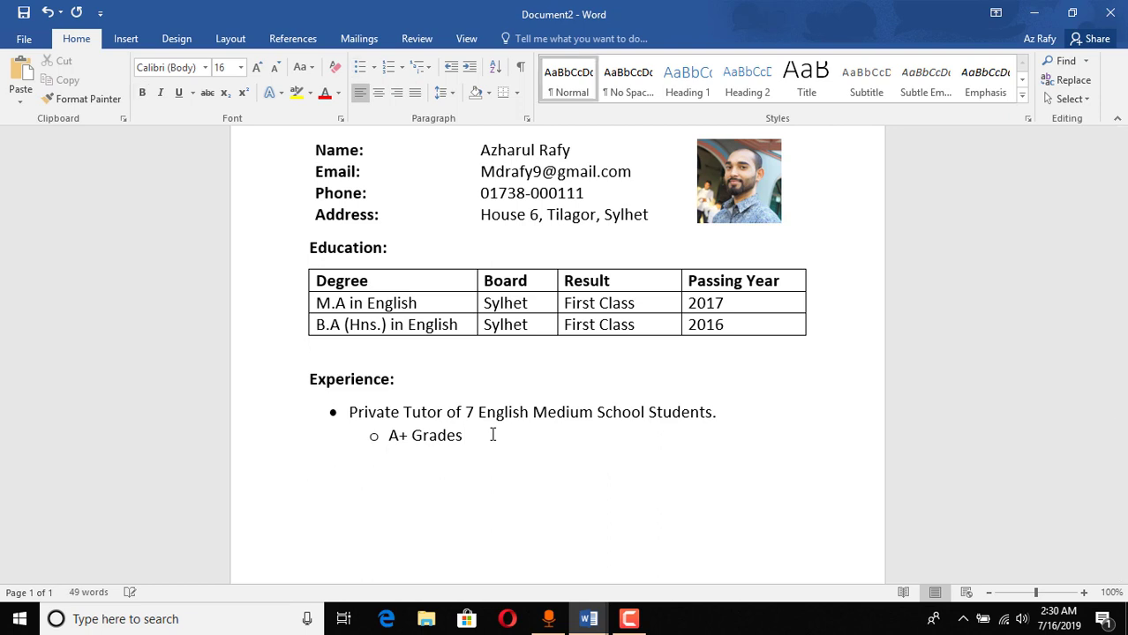
key("ctrl+v")
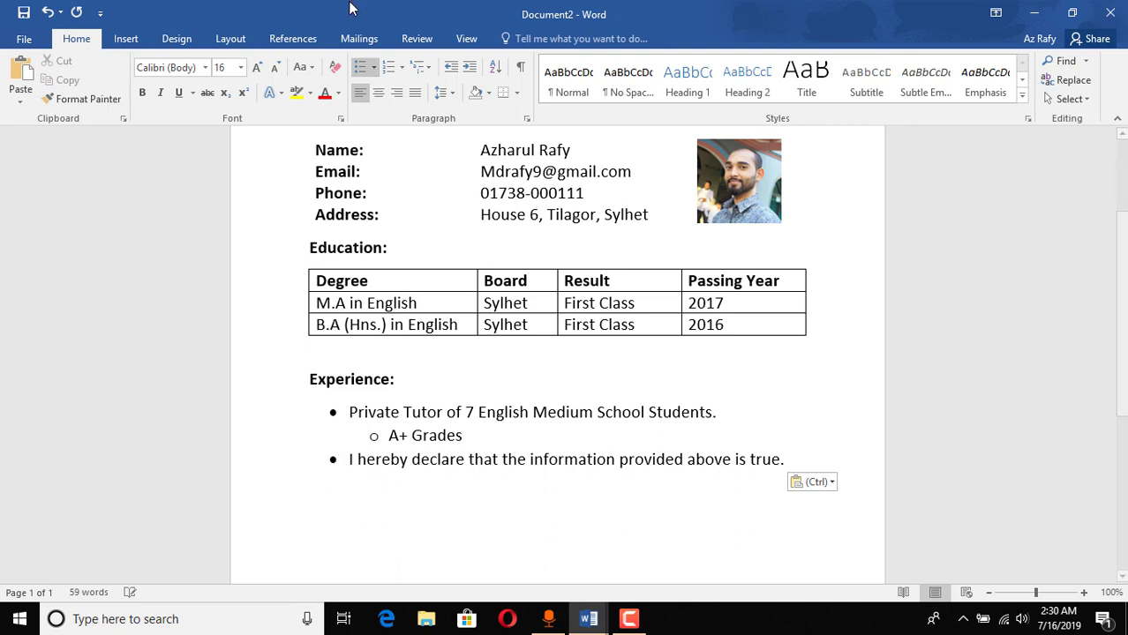
left_click(359, 70)
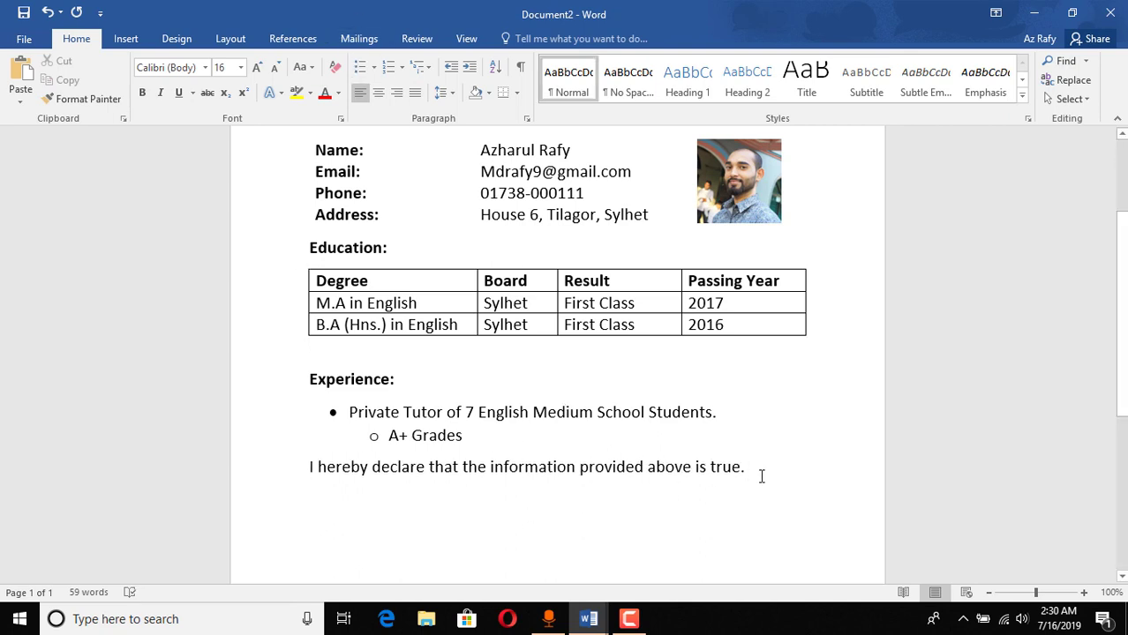
Step: Switch to Document1 to look at how its Date and Signature line is laid out
scroll(632, 446, "up", 2)
scroll(644, 429, "down", 1)
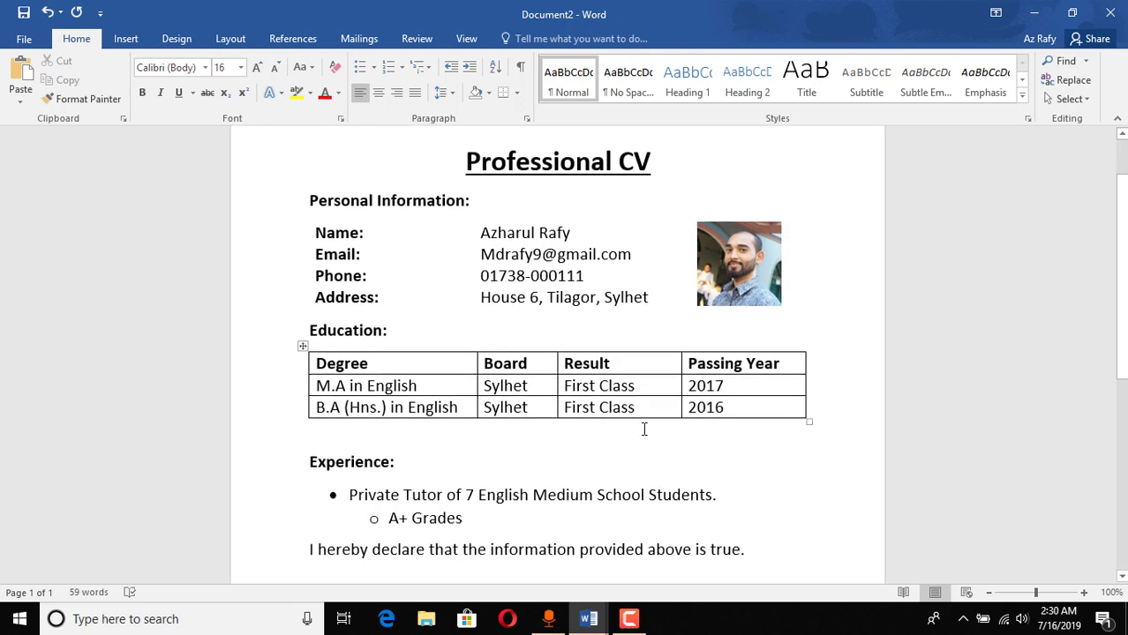
left_click(589, 618)
left_click(502, 565)
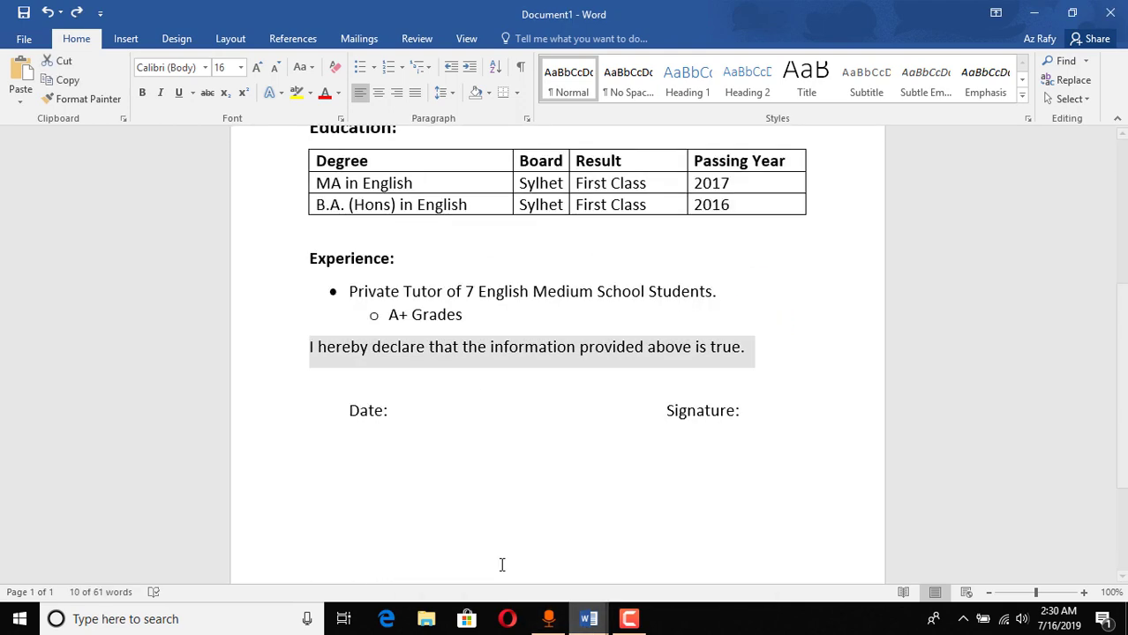
scroll(441, 459, "up", 3)
scroll(377, 353, "down", 4)
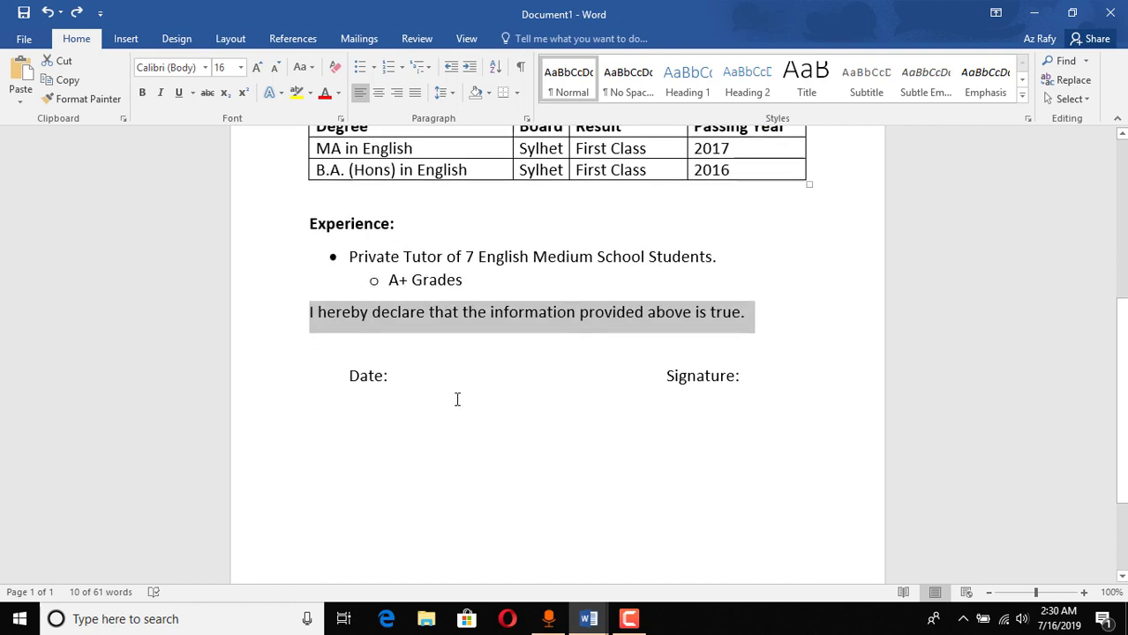
left_click(361, 375)
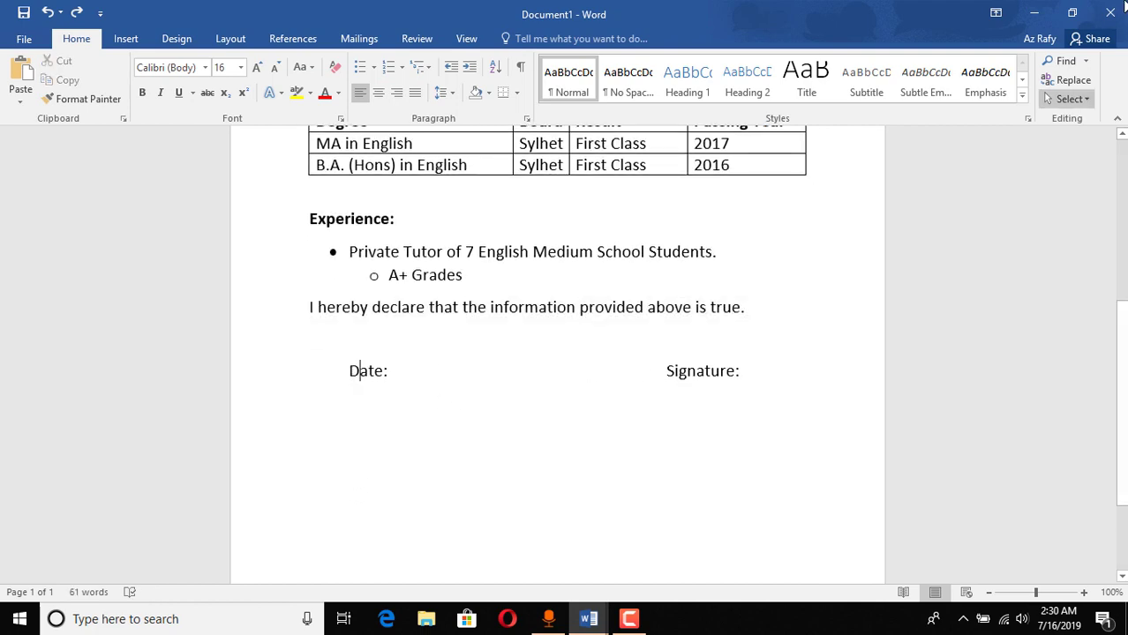
Step: Back in Document2, type 'Date:' and 'Signature' separated by tabs below the declaration
left_click(1033, 13)
scroll(521, 494, "down", 5)
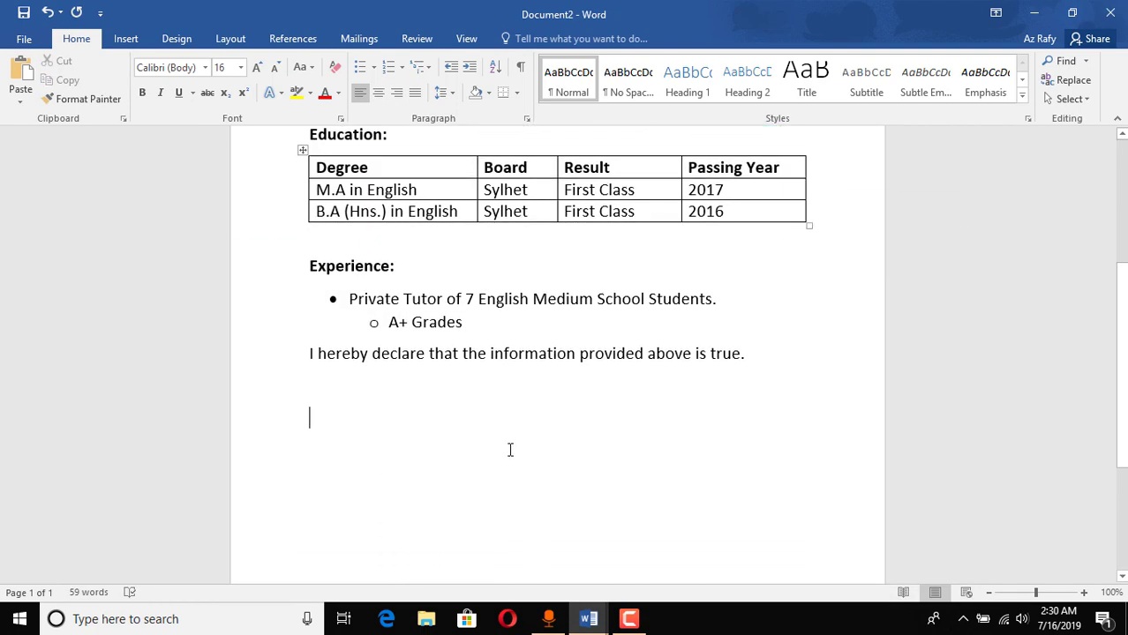
scroll(370, 300, "up", 1)
left_click(384, 309)
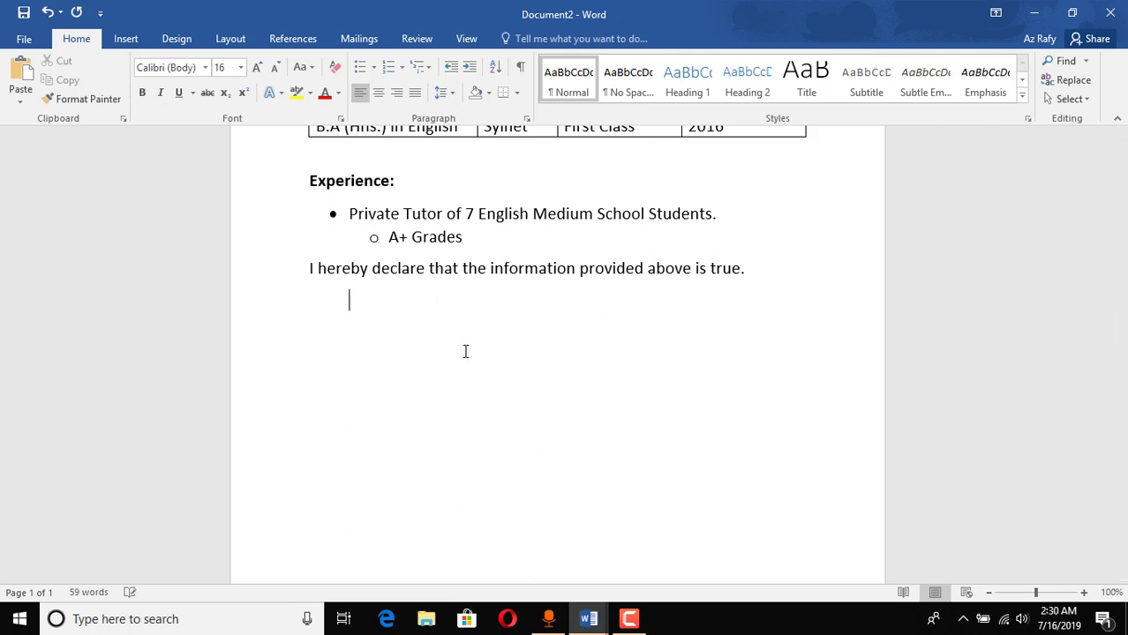
type("Date:\t\t\t\t\t\tS")
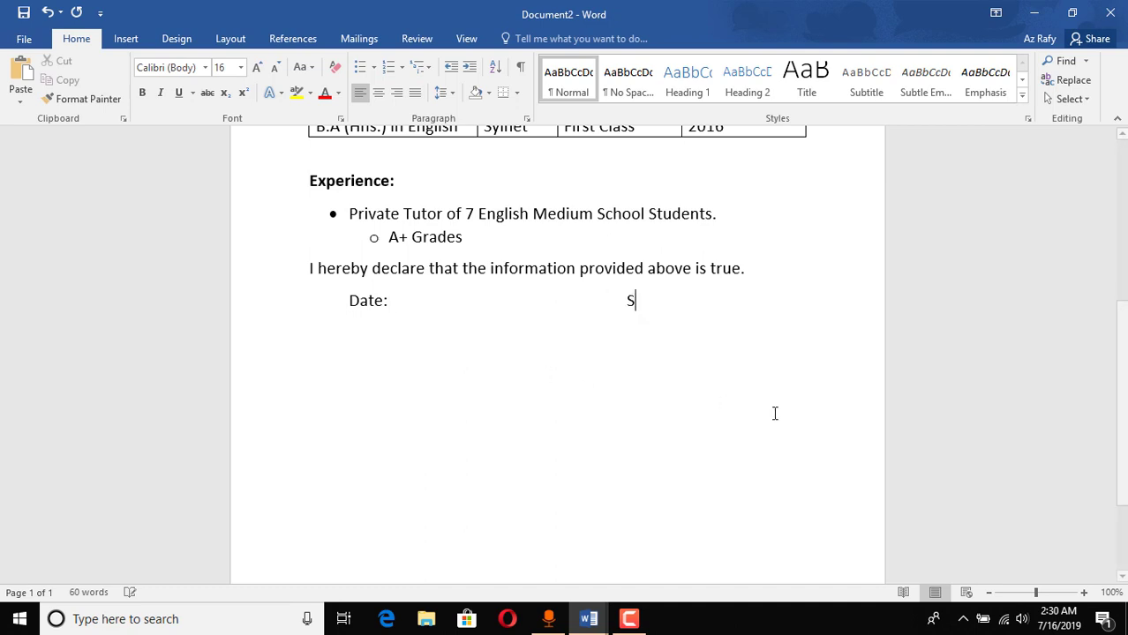
type("ignature")
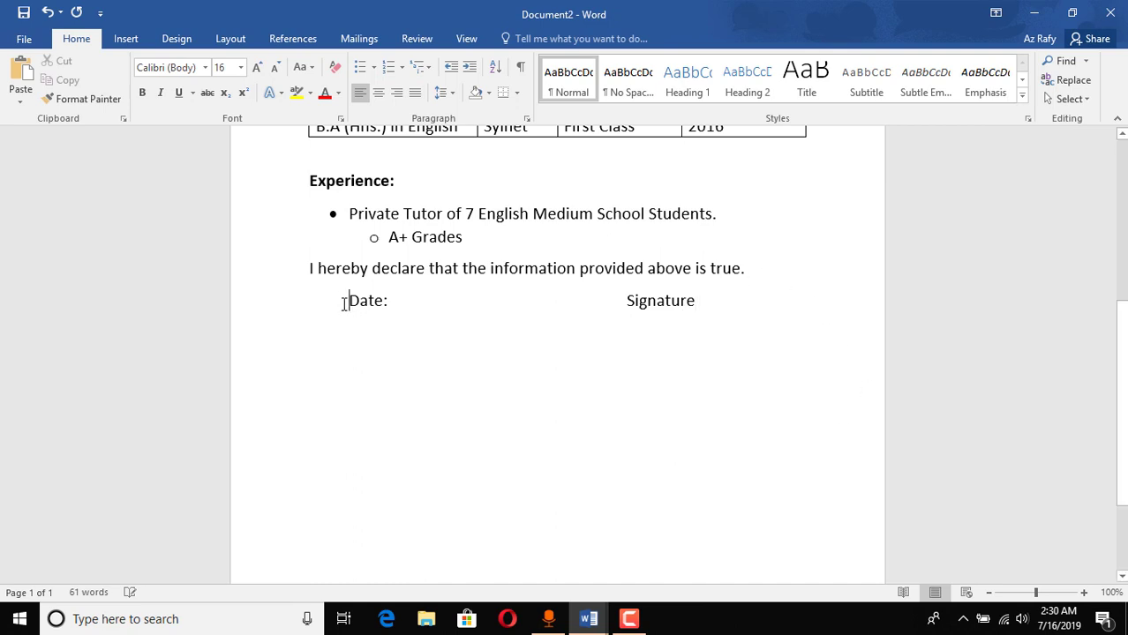
key("Return")
Step: Add a blank line above the declaration and indent the Date/Signature line with a tab
left_click(308, 267)
key("Return")
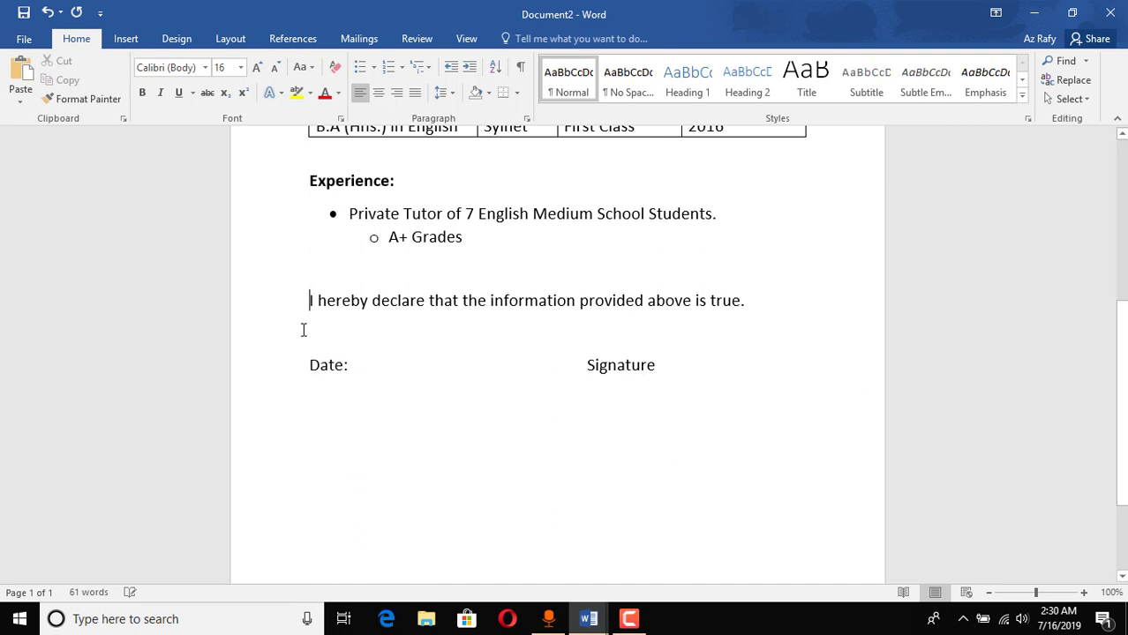
left_click(289, 367)
left_click(305, 364)
key("Tab")
key("Tab")
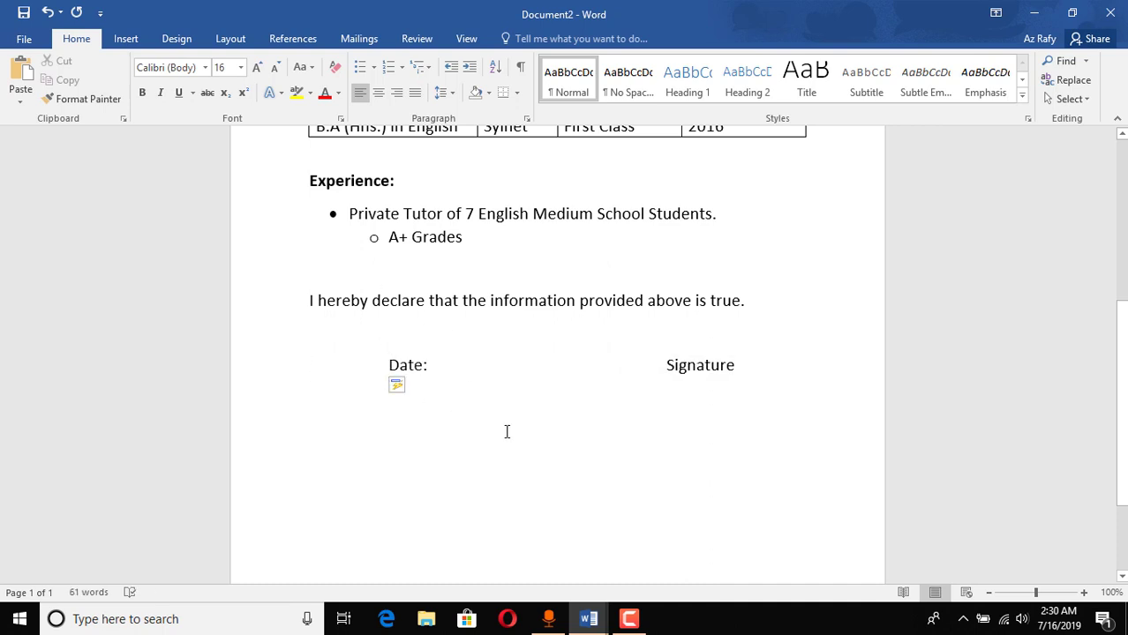
Step: Remove the blank line above the Date line and end the declaration with a full stop
scroll(507, 431, "up", 3)
left_click(529, 501)
key("BackSpace")
key("BackSpace")
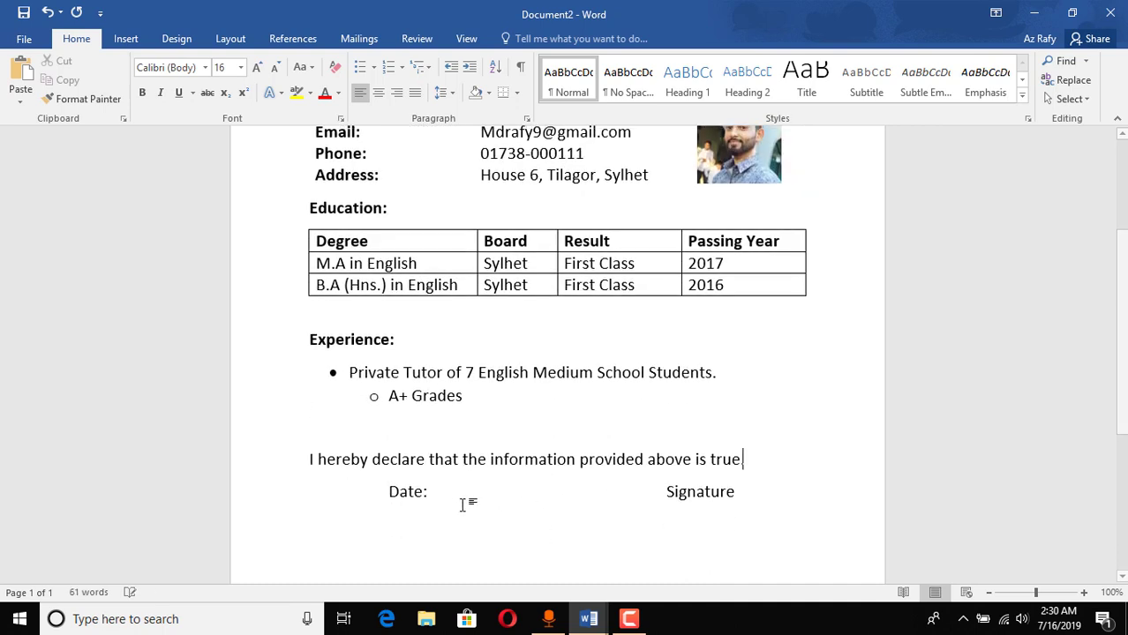
type(".")
scroll(667, 472, "up", 1)
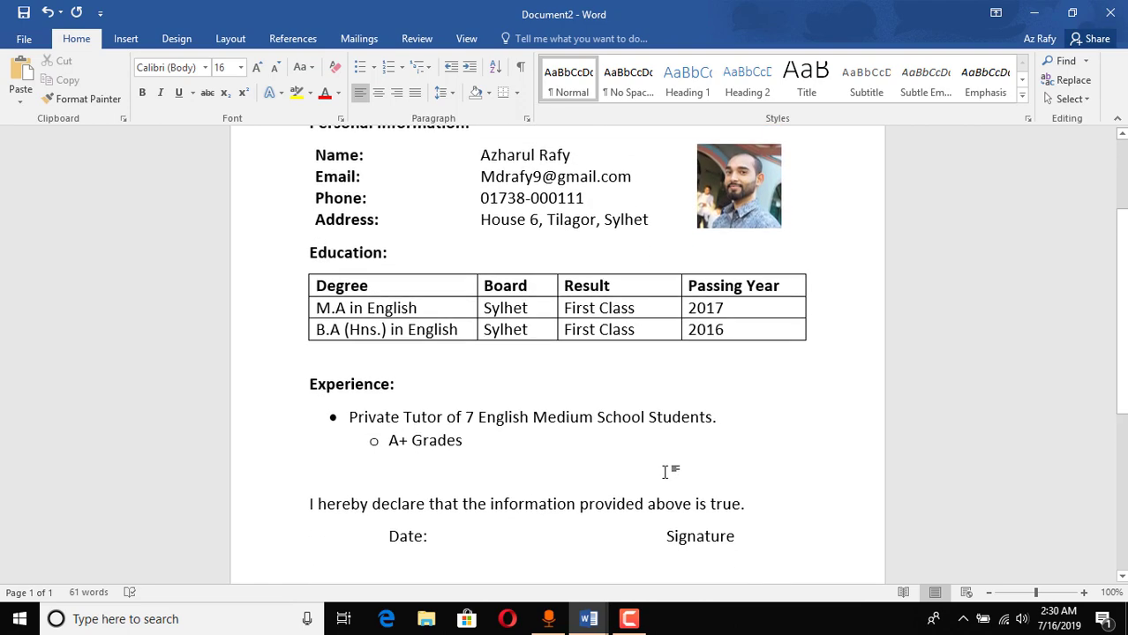
scroll(655, 461, "down", 1)
scroll(670, 441, "up", 4)
scroll(670, 406, "down", 7)
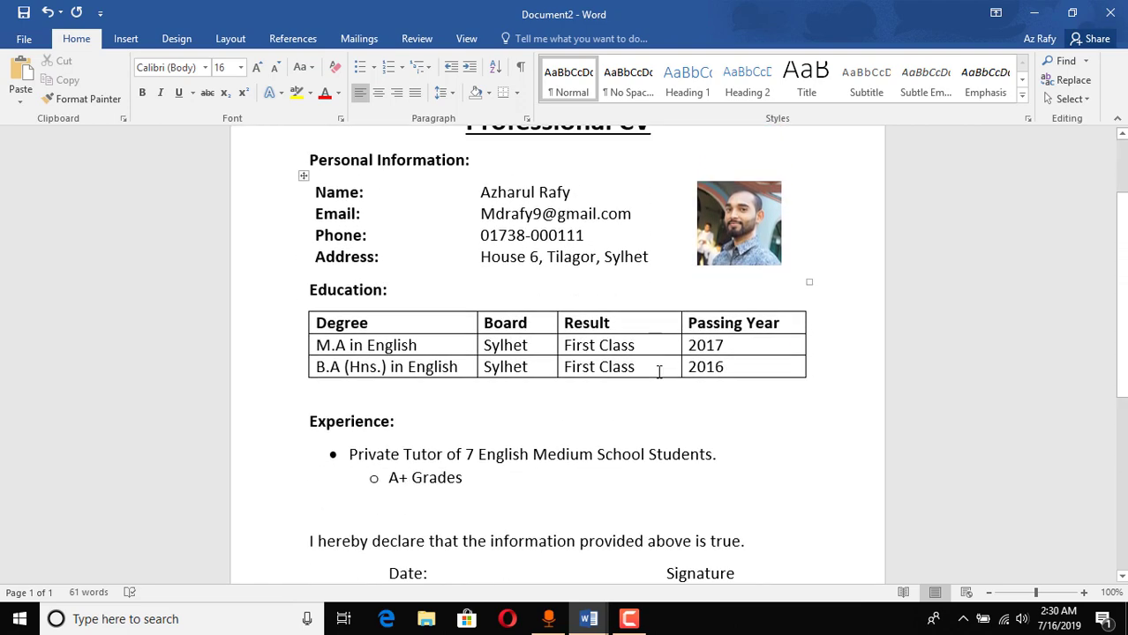
scroll(821, 416, "up", 6)
left_click(338, 325)
scroll(338, 324, "down", 5)
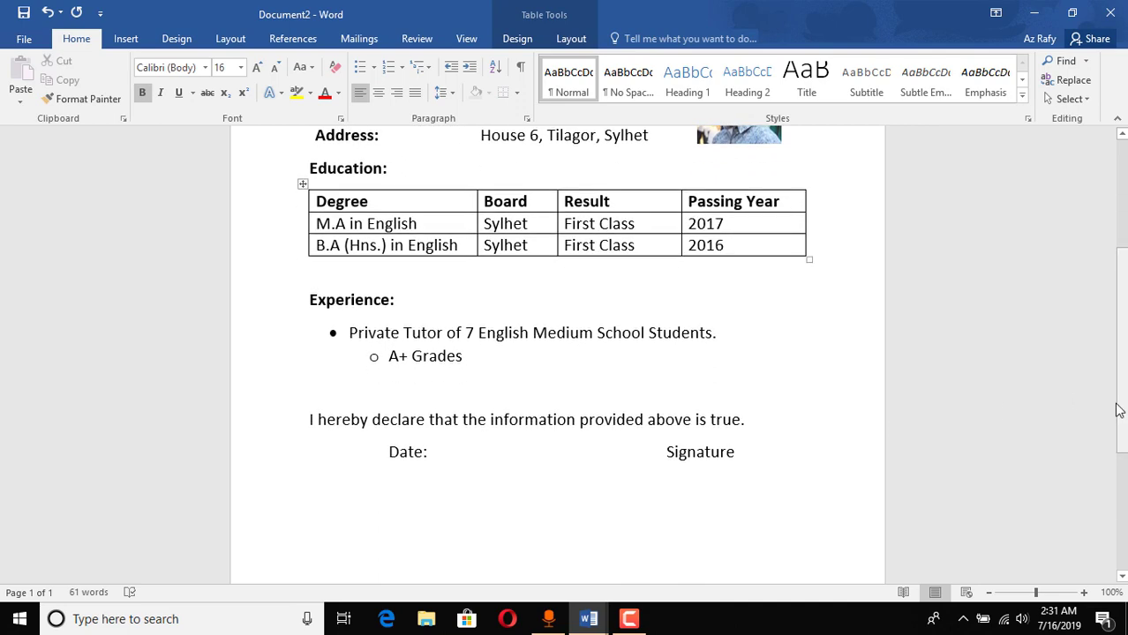
scroll(1120, 411, "up", 6)
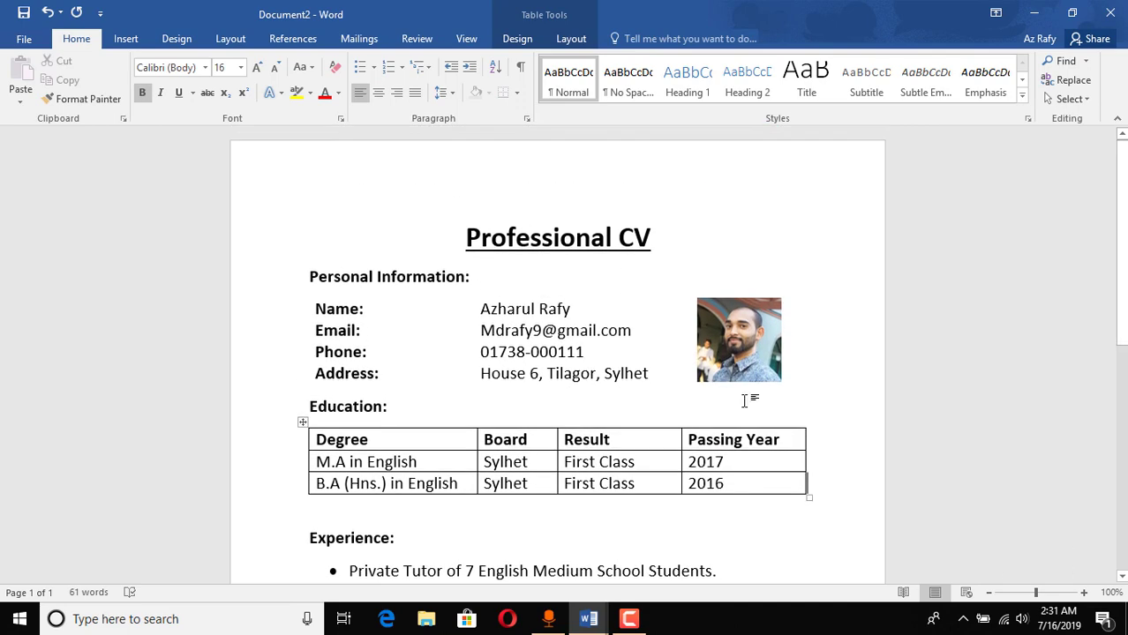
scroll(242, 488, "down", 3)
scroll(242, 488, "down", 6)
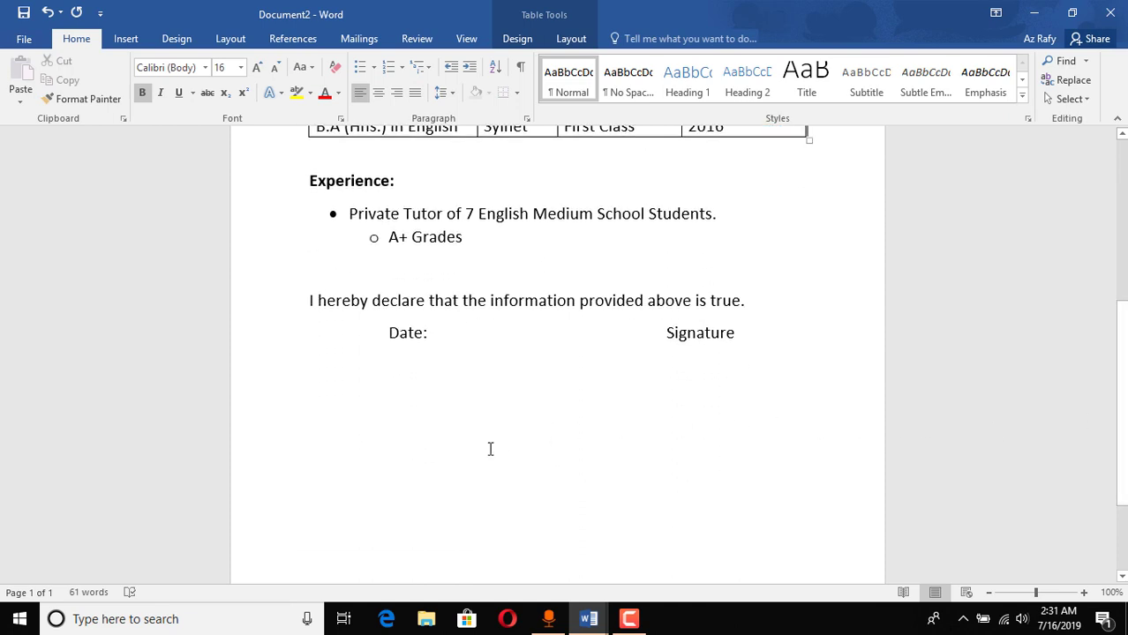
scroll(565, 458, "up", 4)
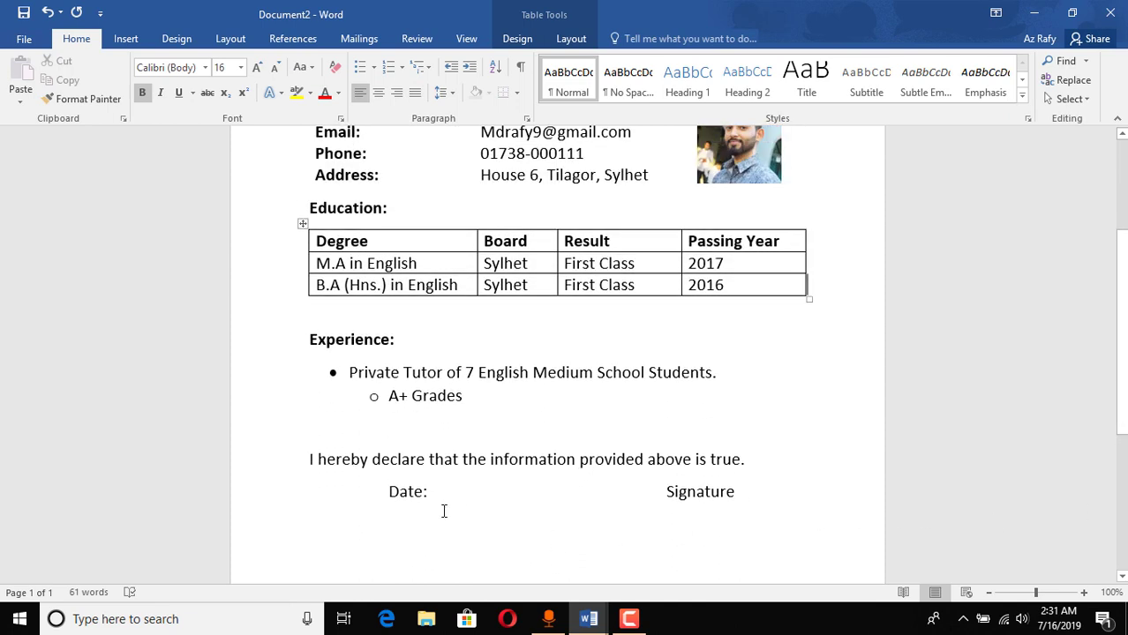
Step: Add a colon after 'Signature' so it reads 'Signature:', then review the page
left_click(770, 503)
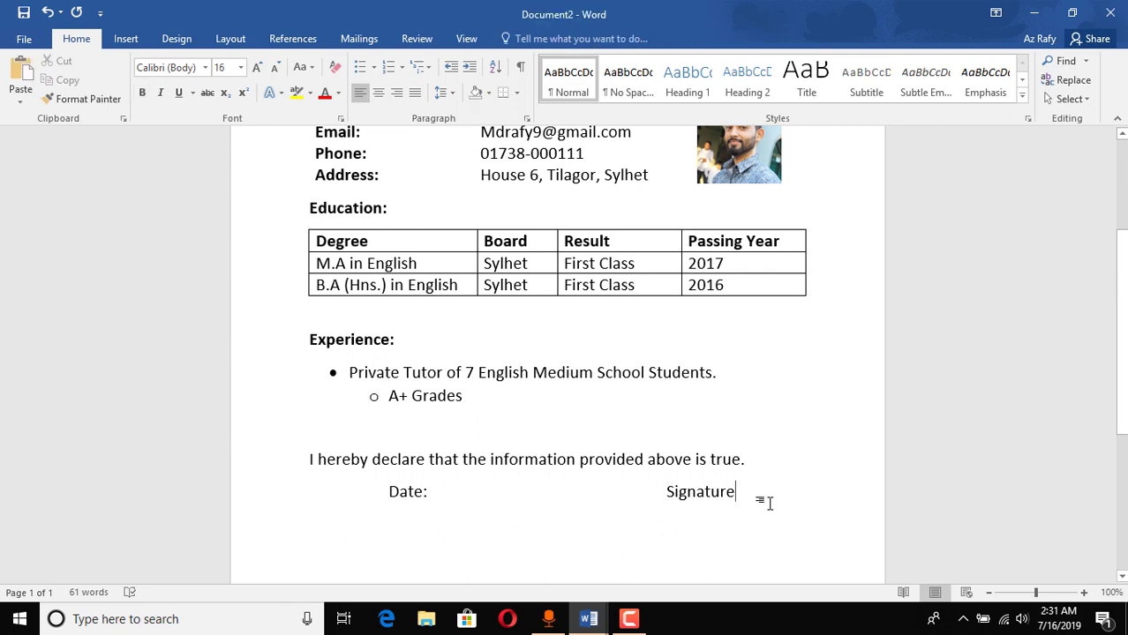
type(":")
scroll(815, 484, "up", 5)
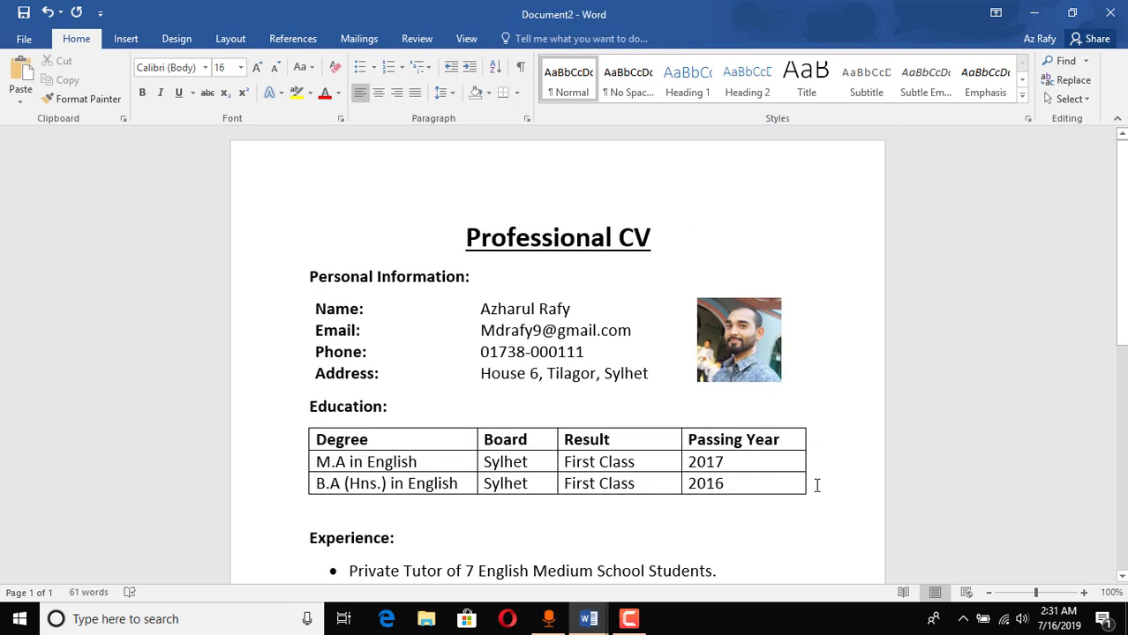
scroll(830, 494, "down", 2)
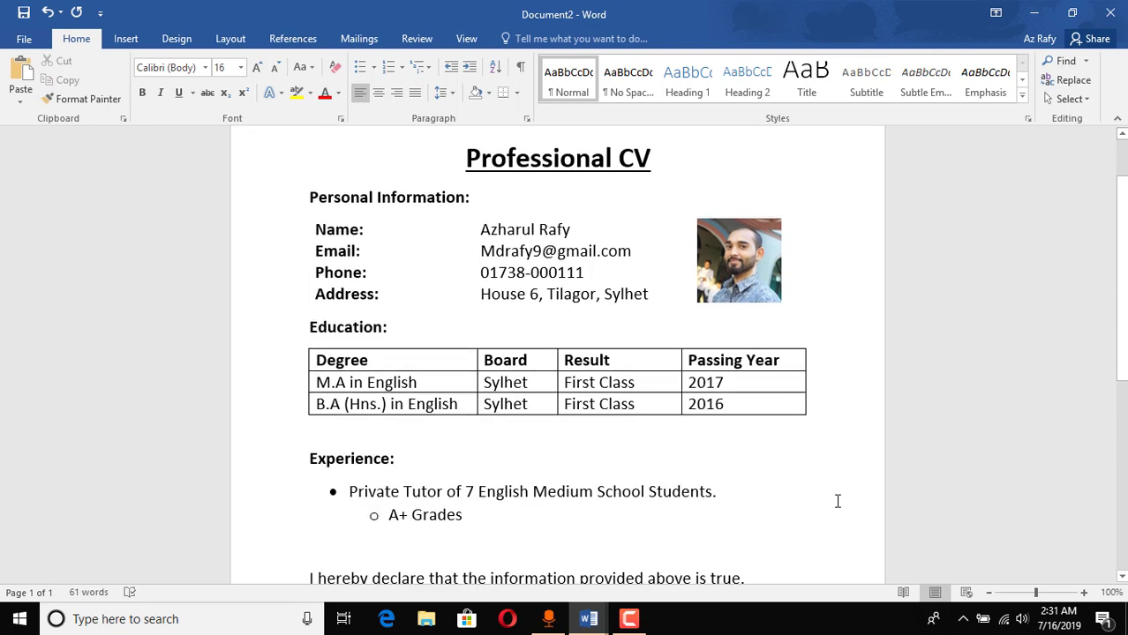
scroll(835, 501, "down", 3)
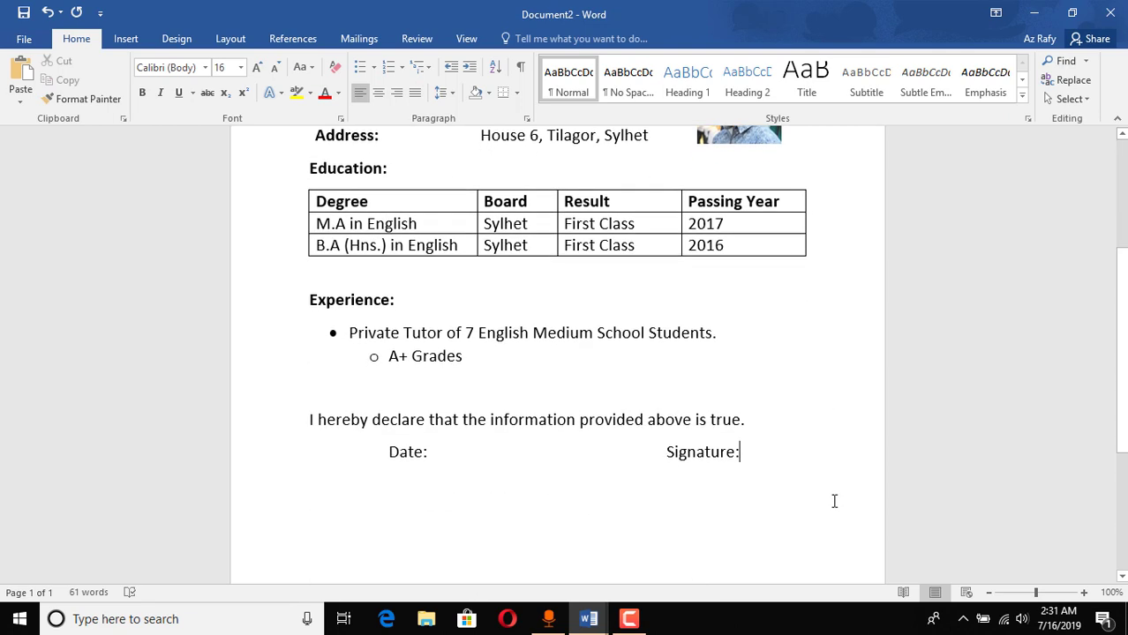
scroll(814, 512, "down", 3)
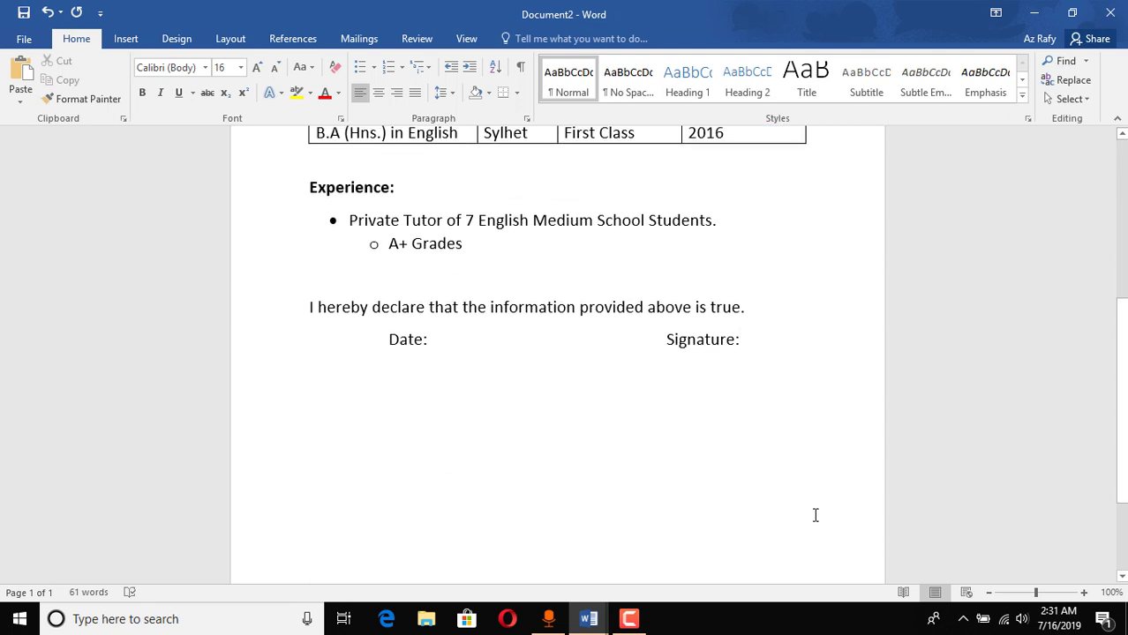
scroll(815, 516, "up", 9)
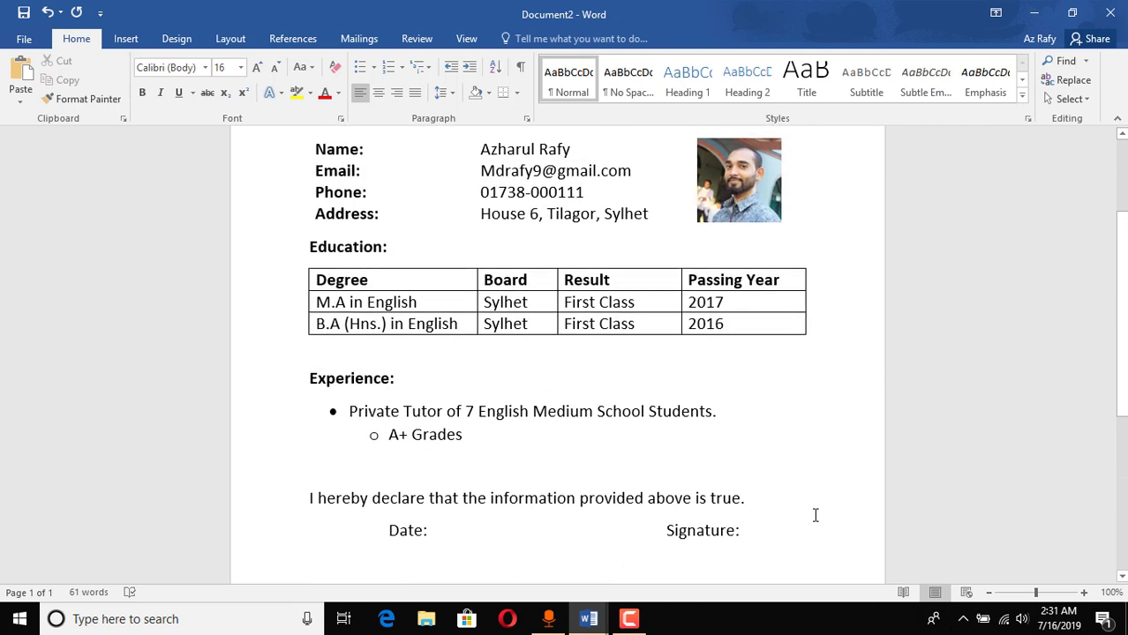